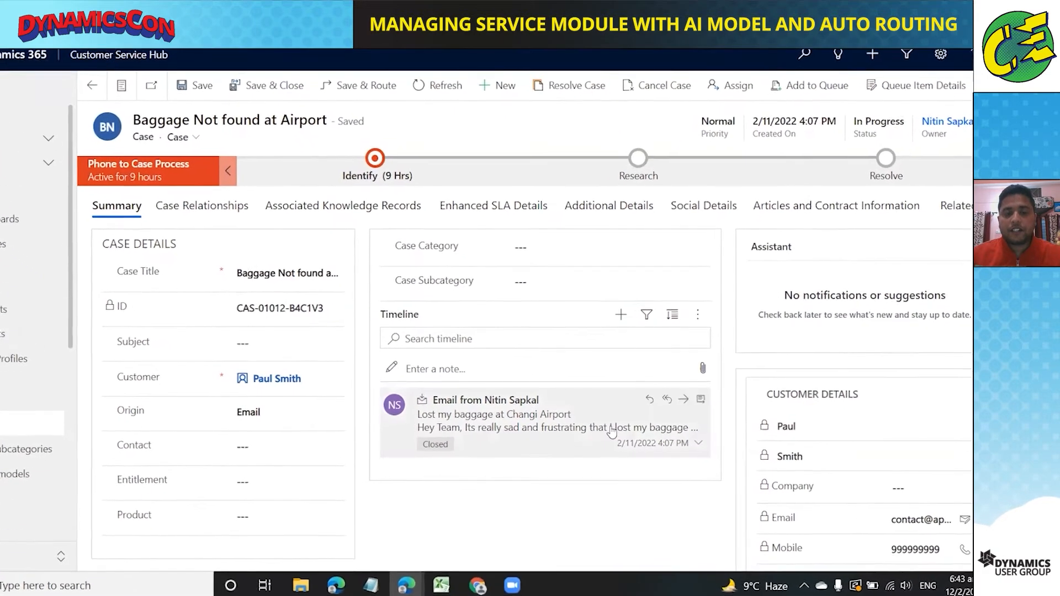
Step: Expand the customer's email in the case timeline and set Case Category to Complaint and Case Subcategory to Lost Luggage
left_click(553, 431)
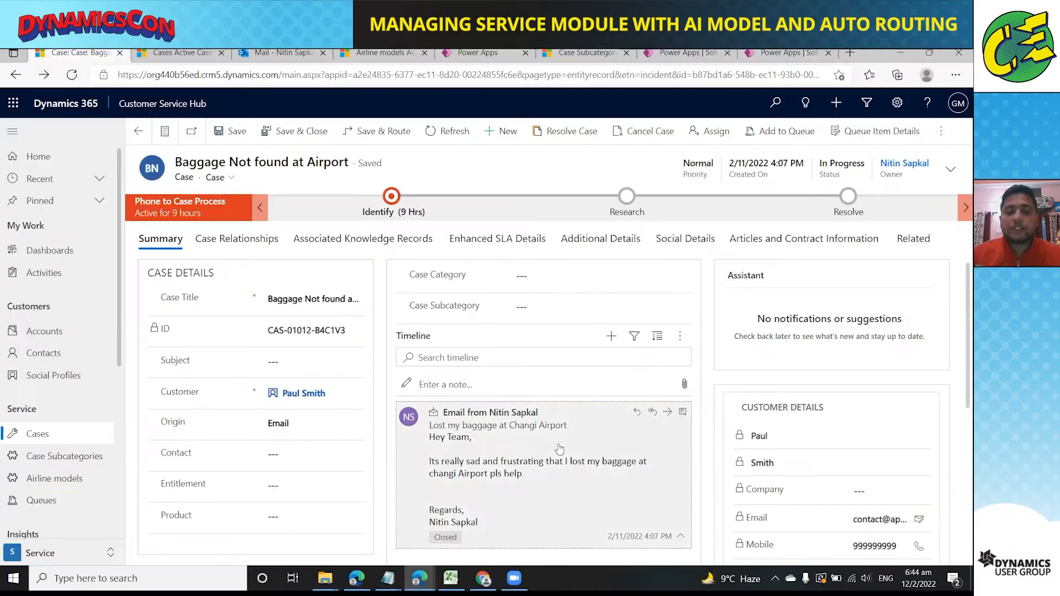
left_click(681, 275)
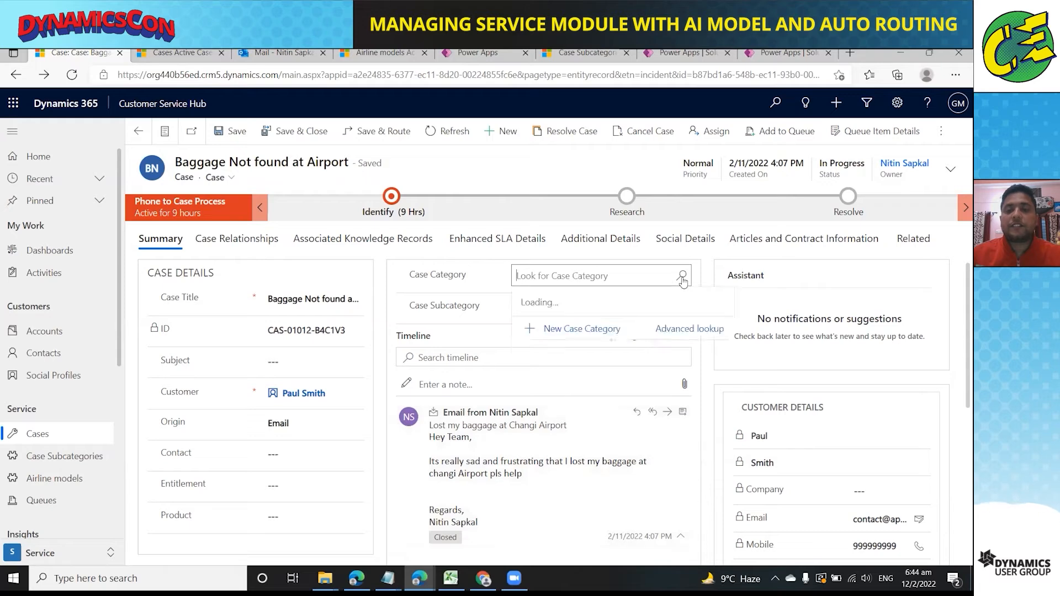
left_click(616, 331)
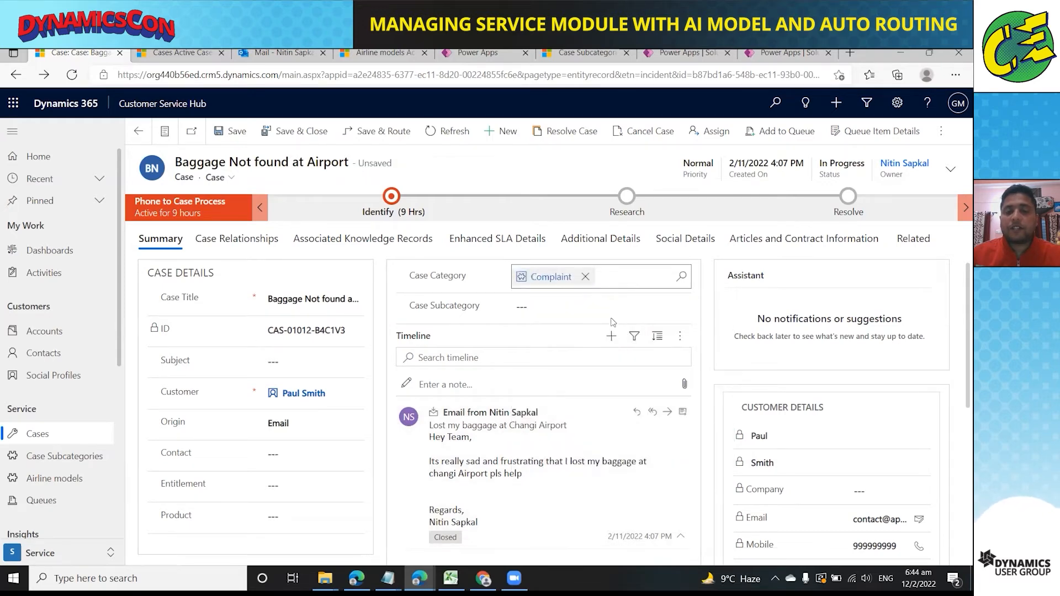
left_click(683, 308)
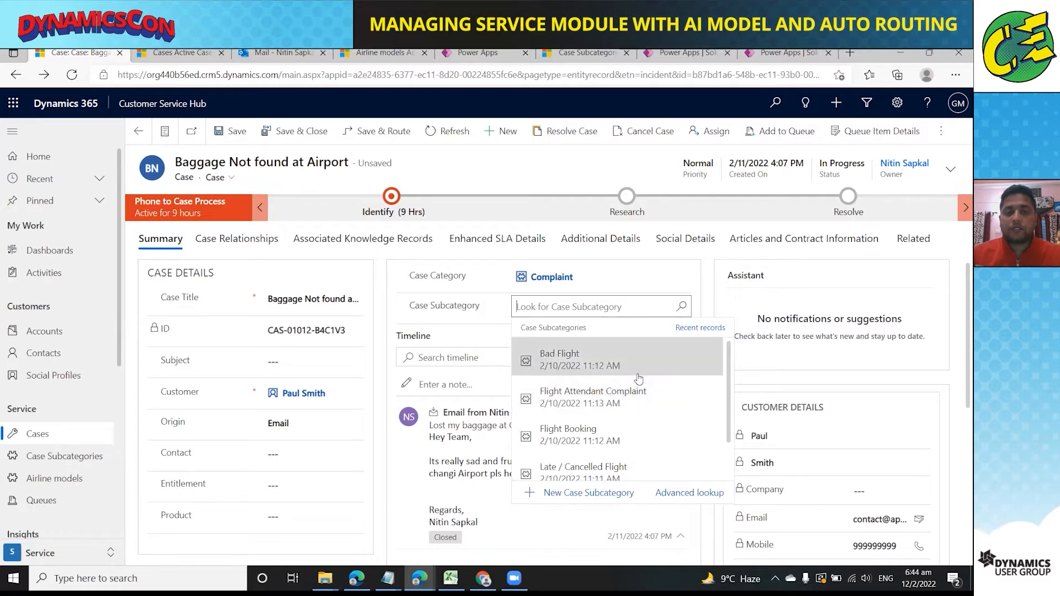
scroll(646, 395, "down", 1)
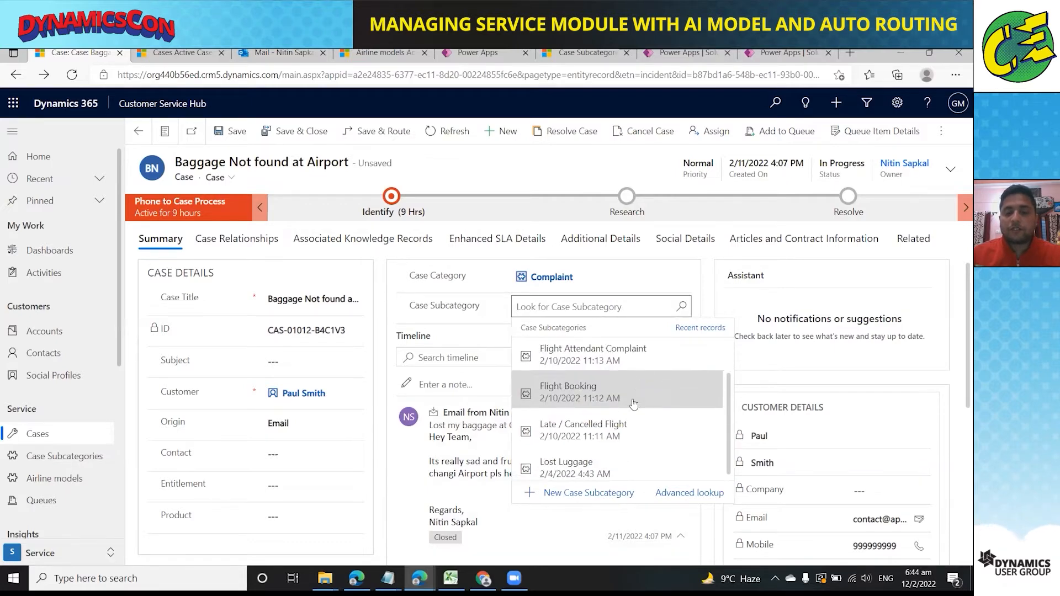
left_click(613, 463)
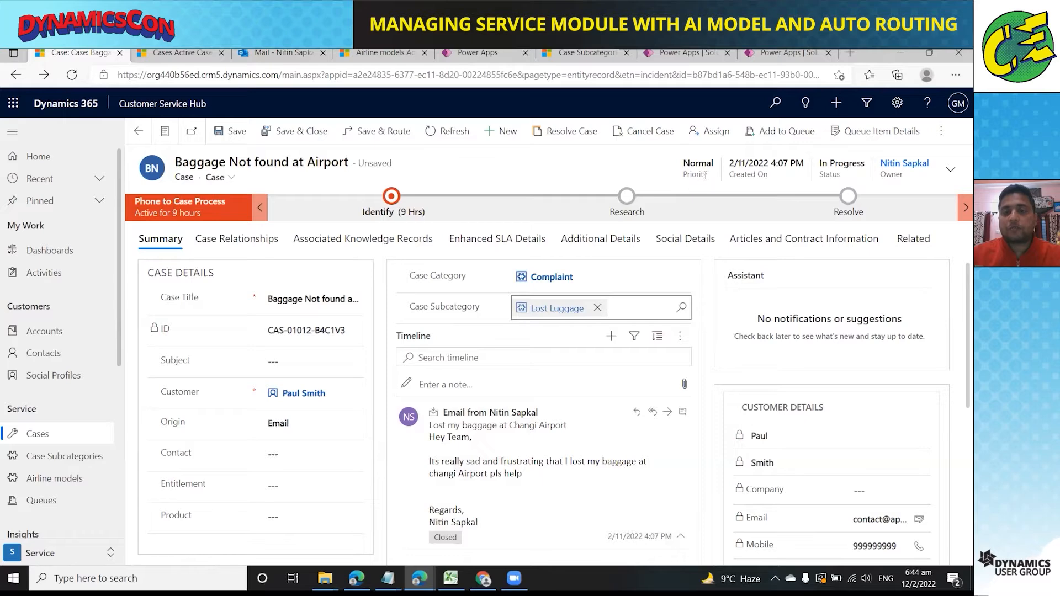
Step: Replace the owner of the Baggage Not found at Airport case with Baggage Team
left_click(950, 169)
left_click(877, 320)
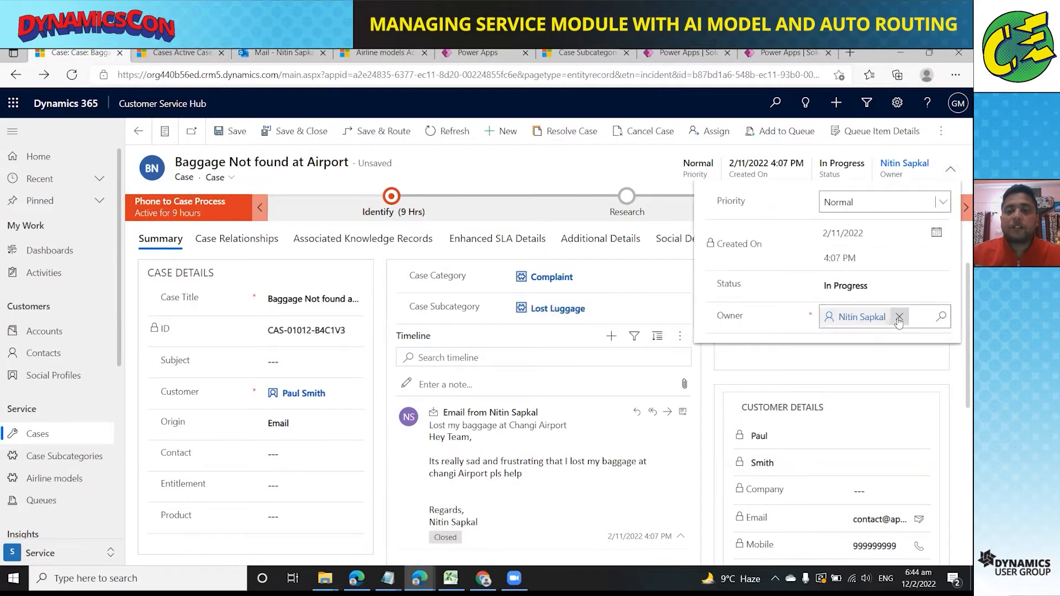
key("BackSpace")
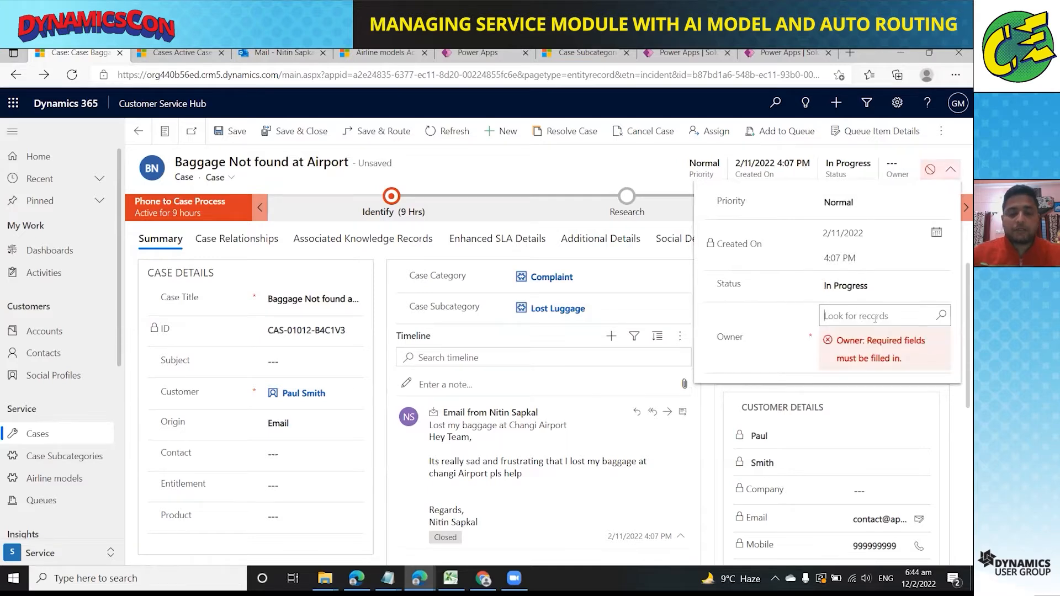
type("bagg")
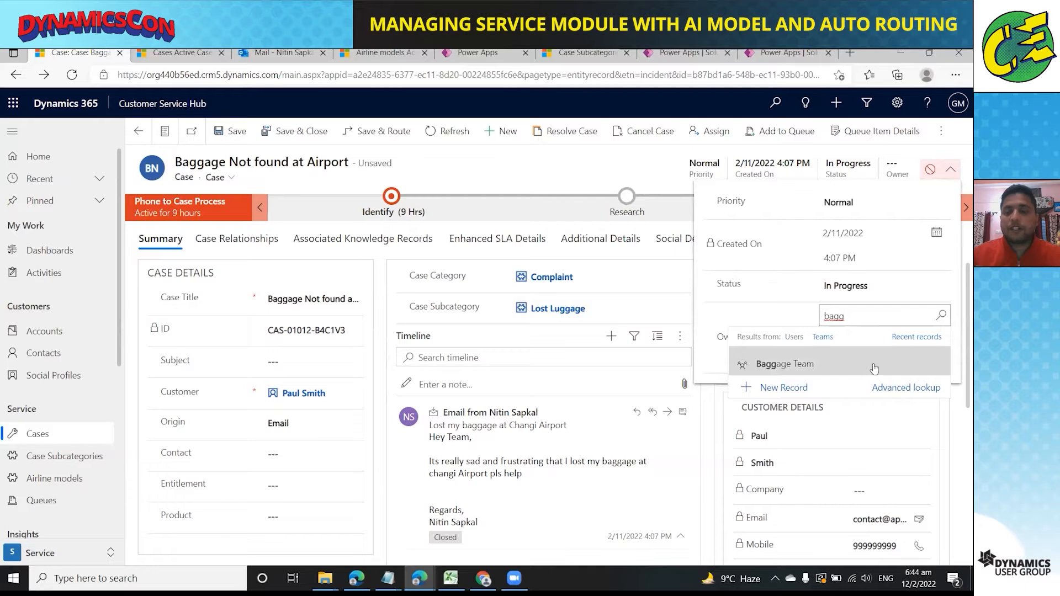
left_click(785, 364)
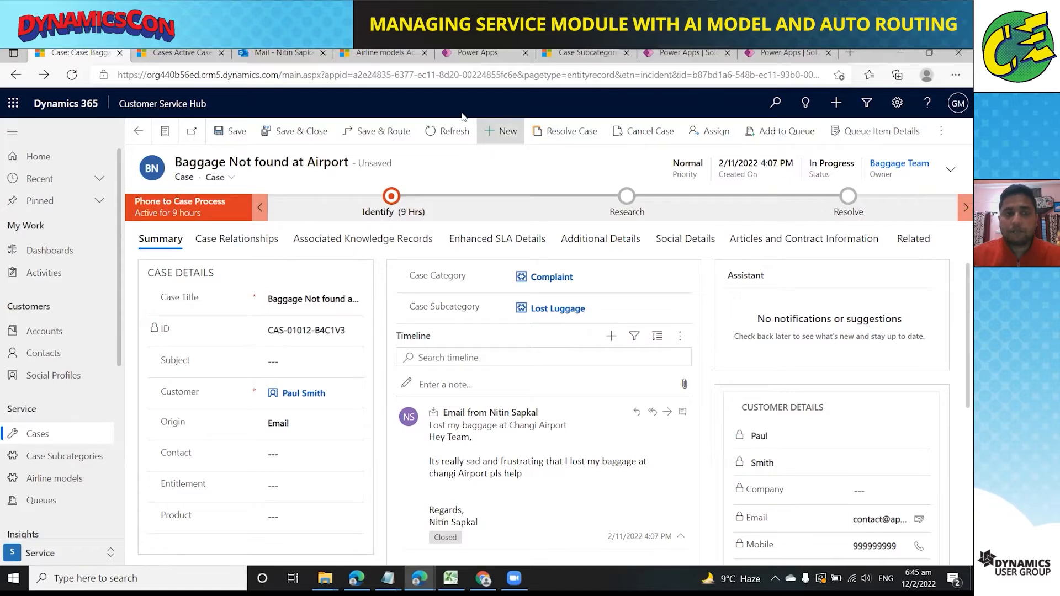
Step: Switch to Outlook, start a new message and paste the copied support contact's email address as recipient
left_click(276, 52)
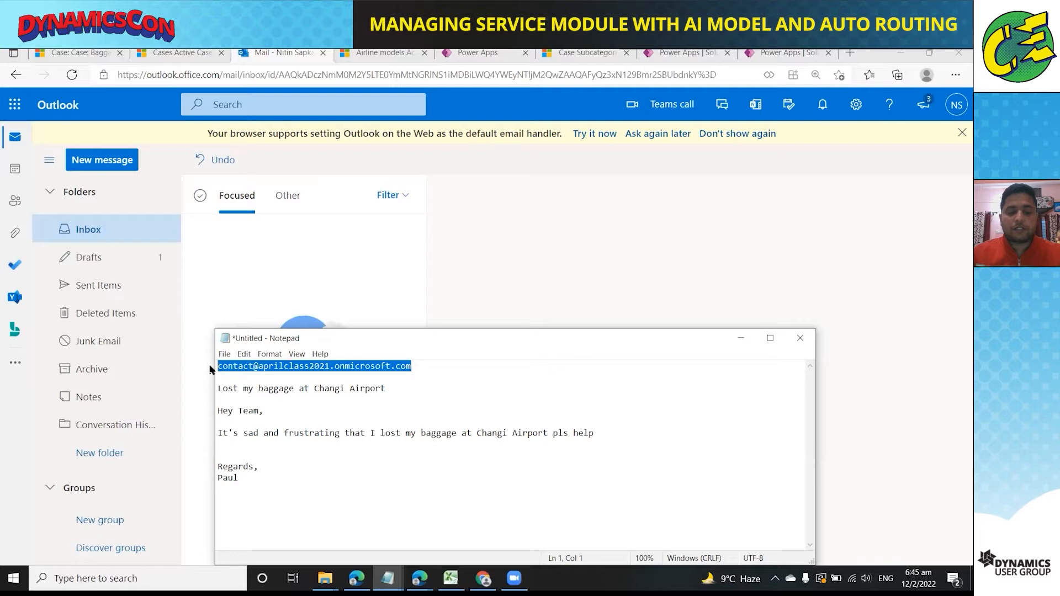
left_click(111, 160)
left_click(630, 217)
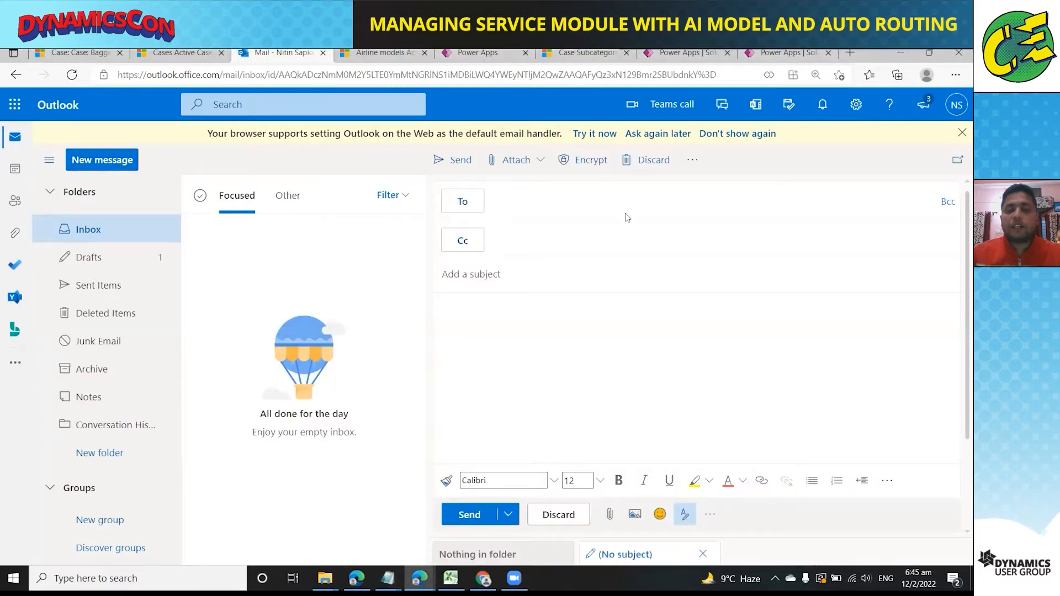
key("ctrl+v")
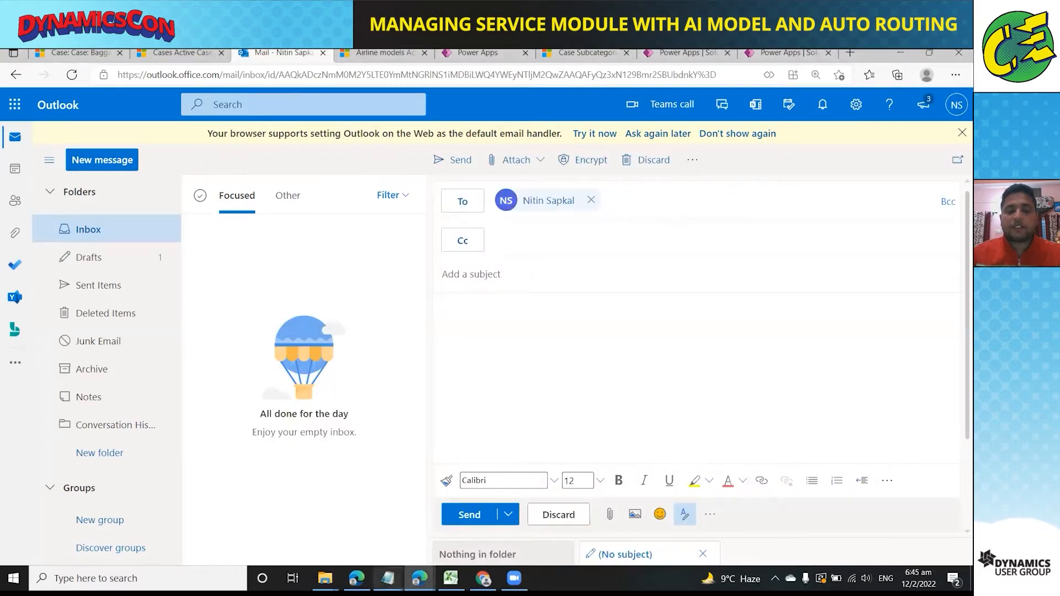
Step: Copy the line "Lost my baggage at Changi Airport" from the Notepad notes into the email's subject
mouse_move(388, 577)
left_click(454, 540)
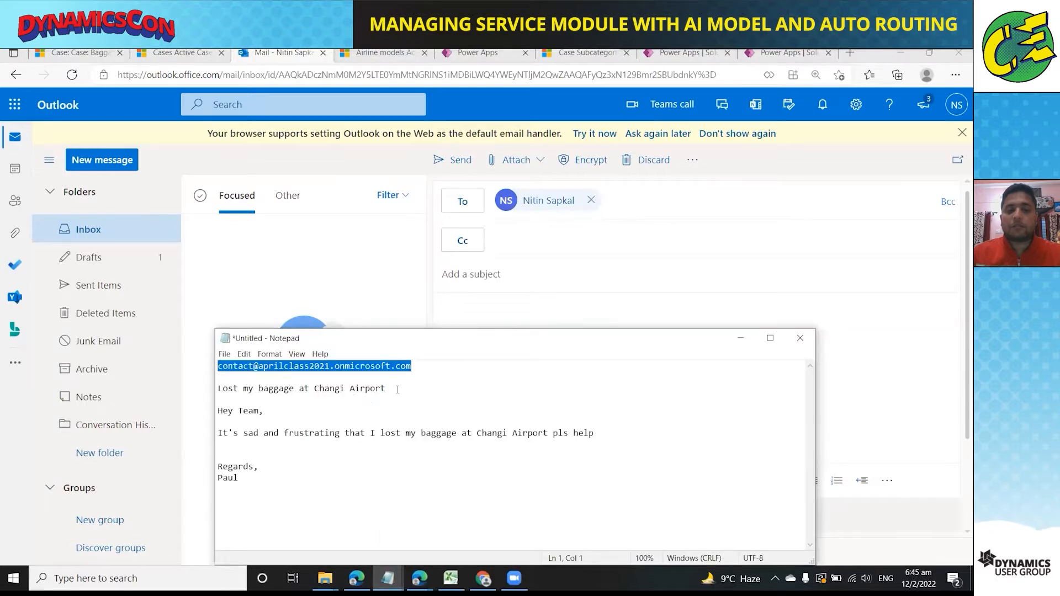
left_click_drag(397, 389, 216, 389)
key("ctrl+c")
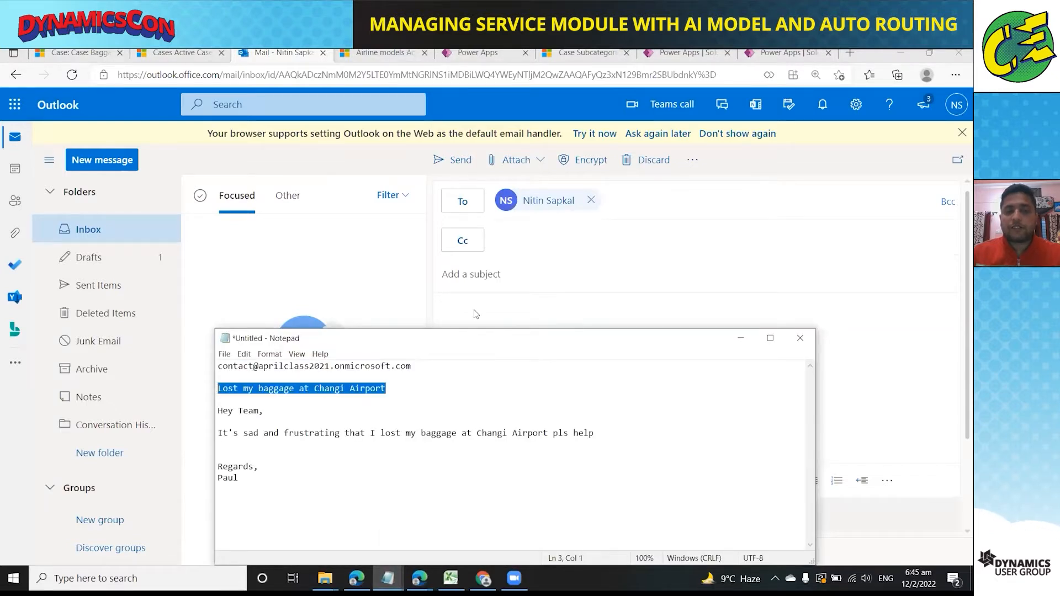
left_click(550, 261)
key("ctrl+v")
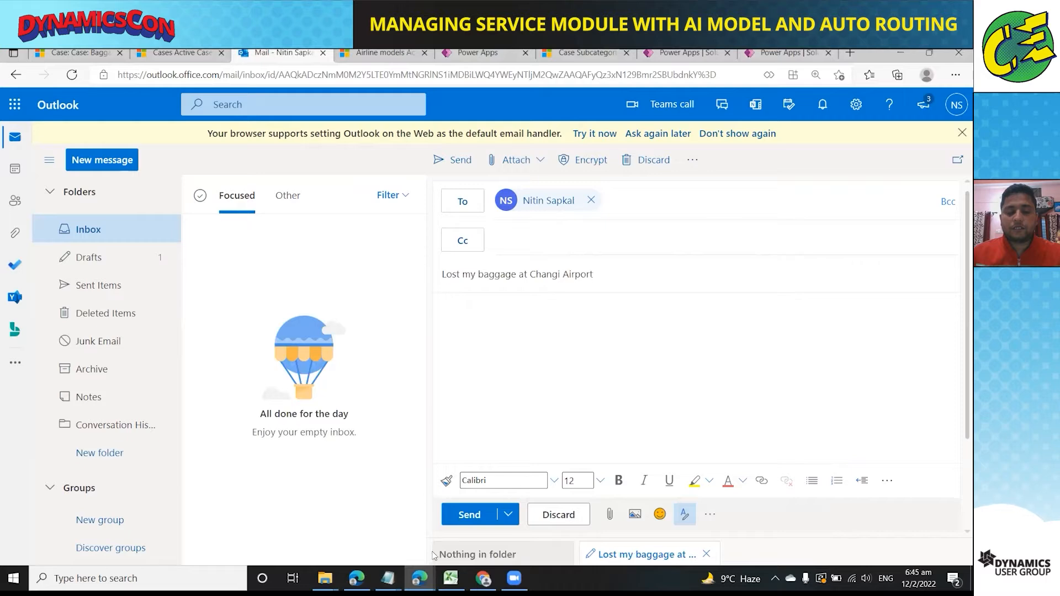
Step: Copy the complaint text from "Hey Team," through the signature from Notepad into the email body and send the message
left_click(389, 578)
left_click(448, 541)
left_click_drag(241, 478, 207, 412)
key("ctrl+c")
left_click(499, 318)
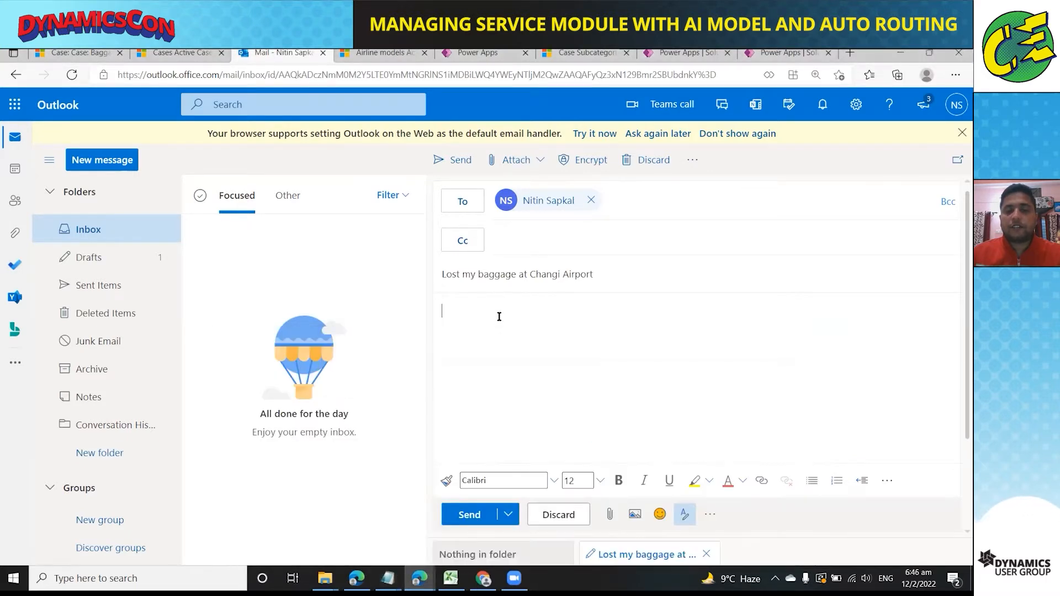
key("ctrl+v")
left_click(480, 518)
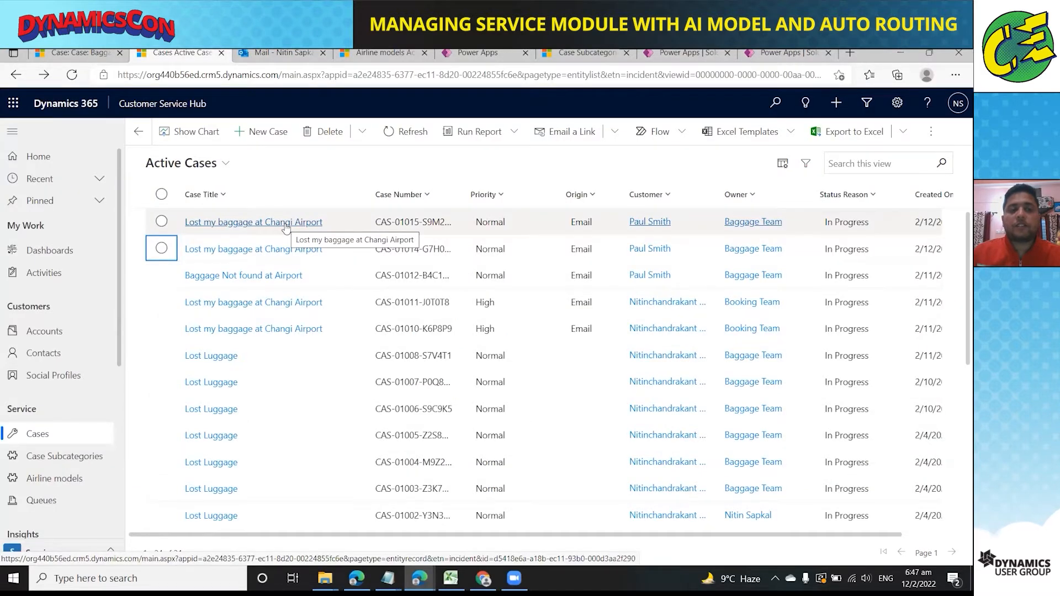
Step: Open the newest "Lost my baggage at Changi Airport" case in Customer Service Hub and check its category, sentiment, priority and owner
left_click(310, 222)
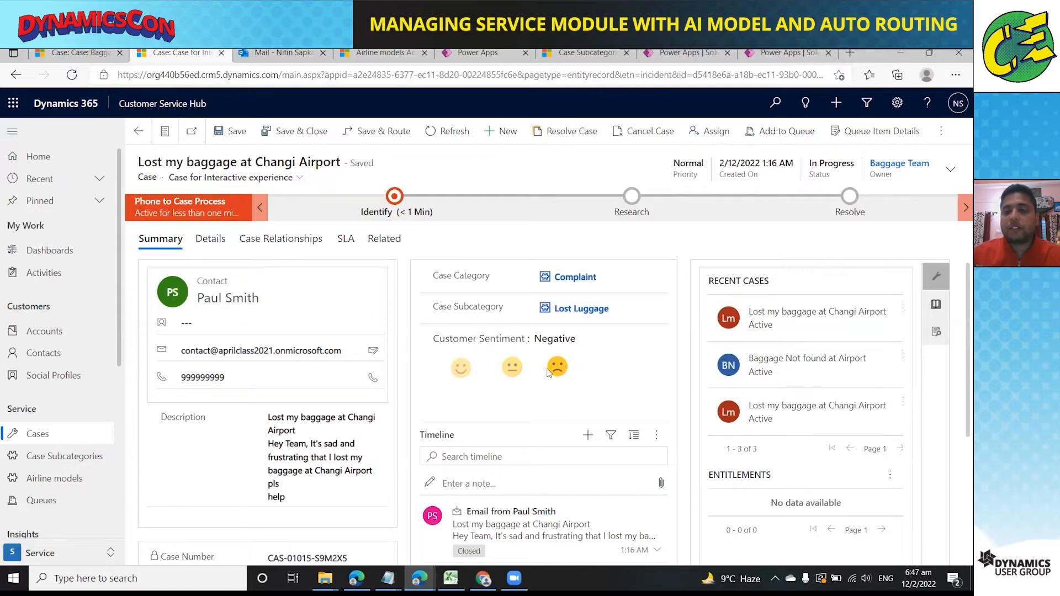
left_click(951, 172)
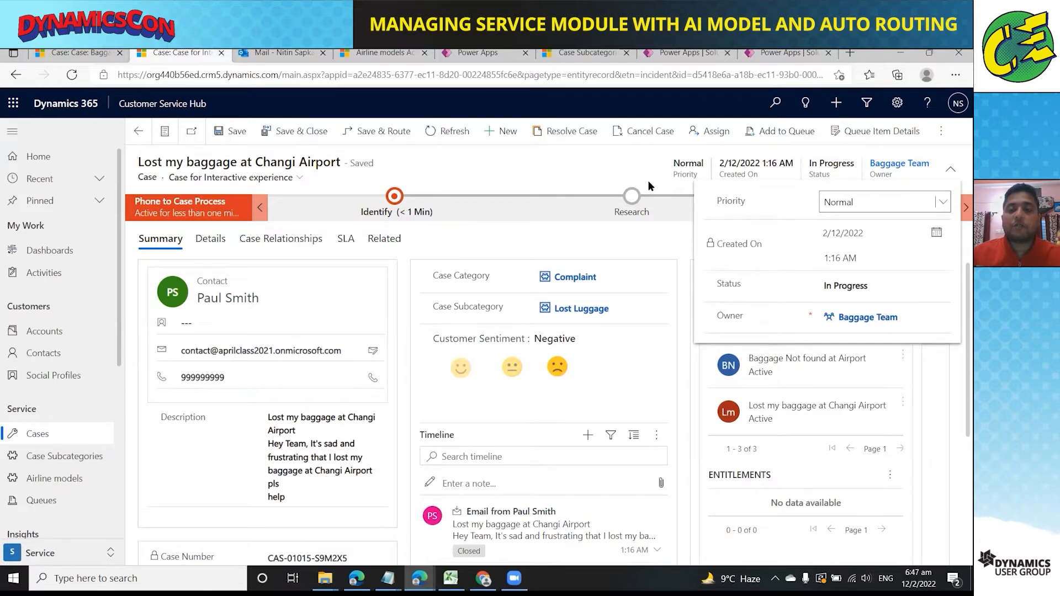
left_click(691, 182)
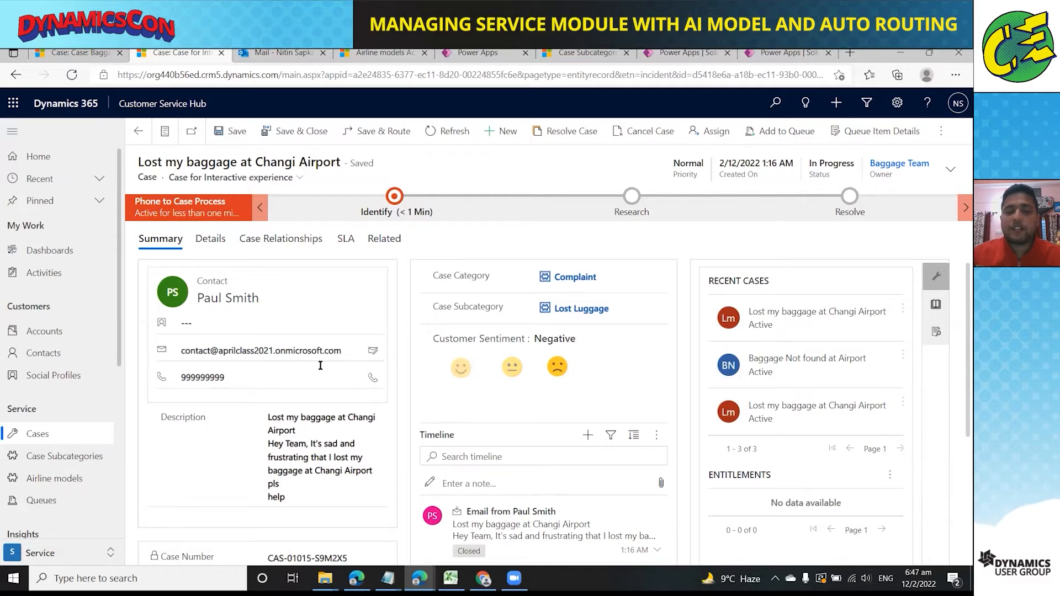
Step: Expand the customer's email in the case timeline and compare its text with the case description
scroll(313, 366, "down", 2)
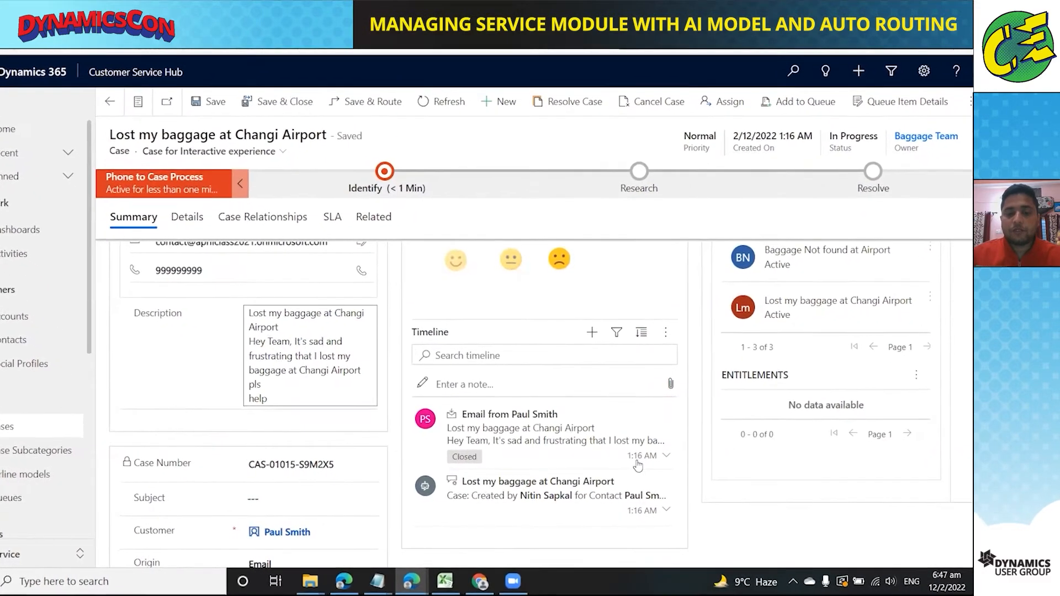
left_click(564, 428)
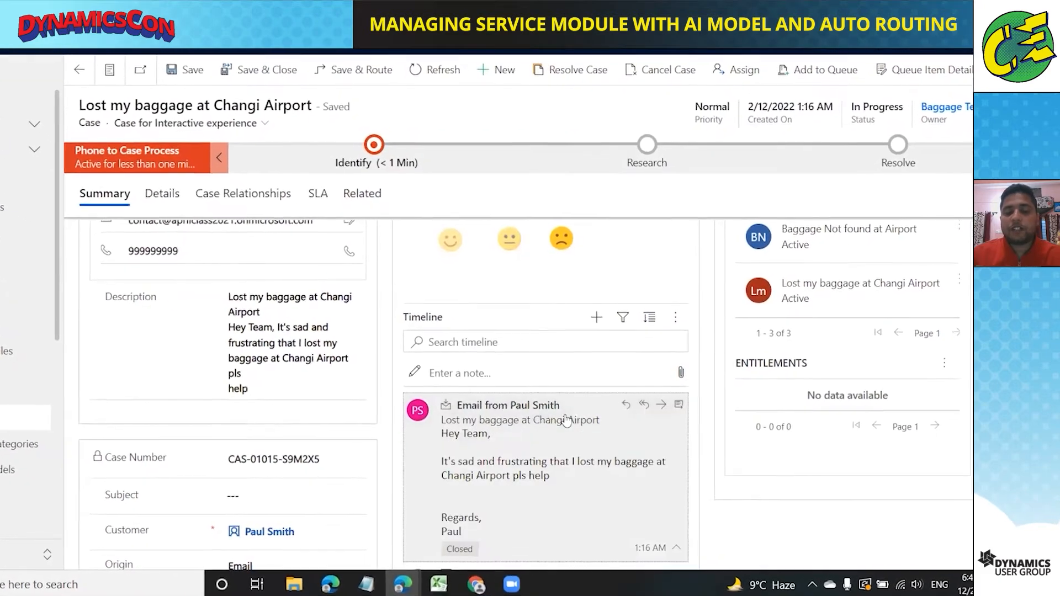
scroll(508, 448, "down", 1)
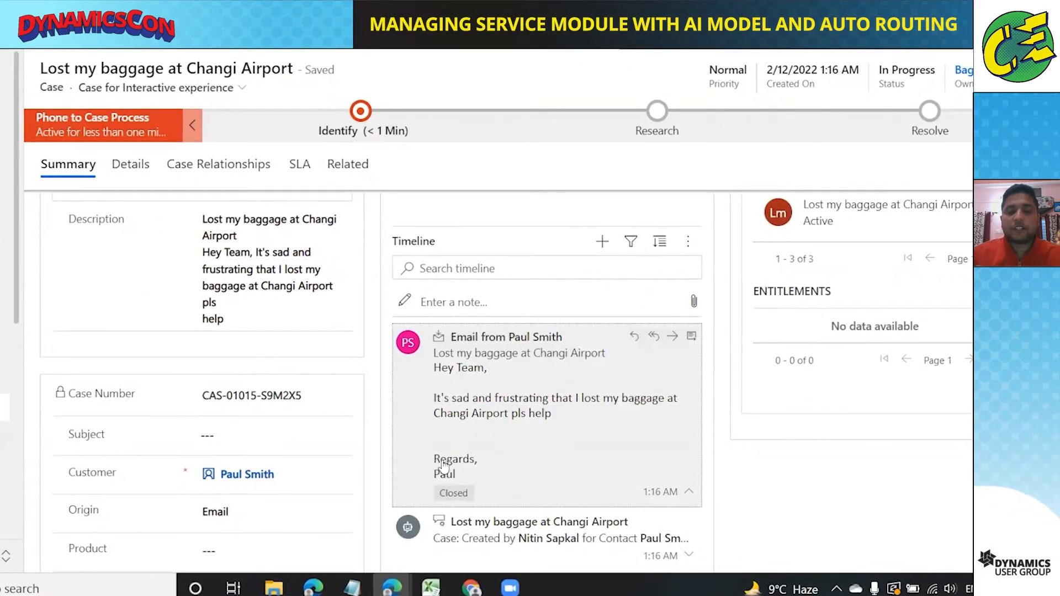
scroll(289, 426, "up", 1)
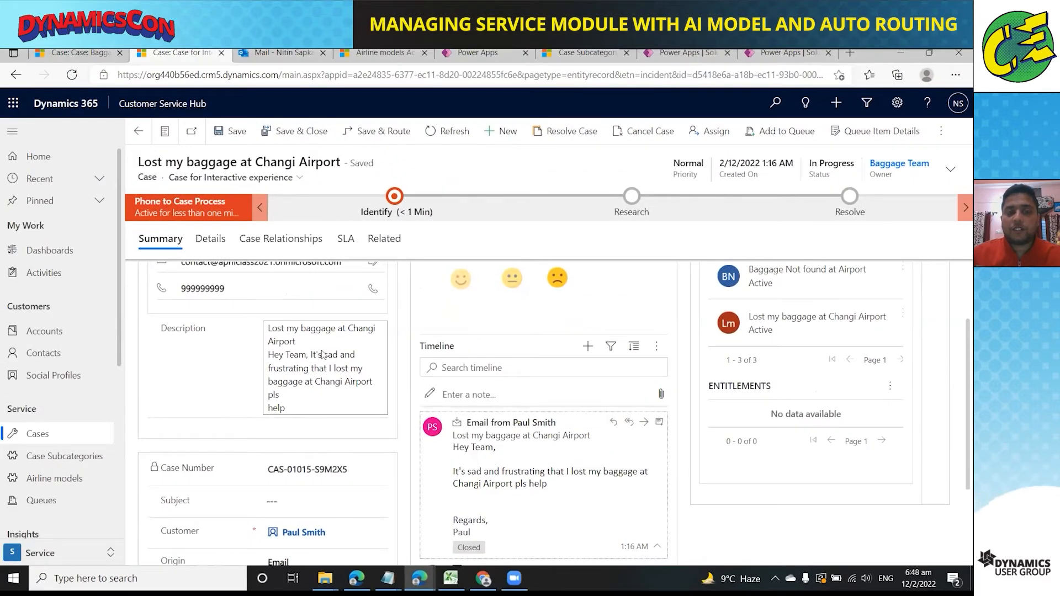
scroll(385, 411, "up", 2)
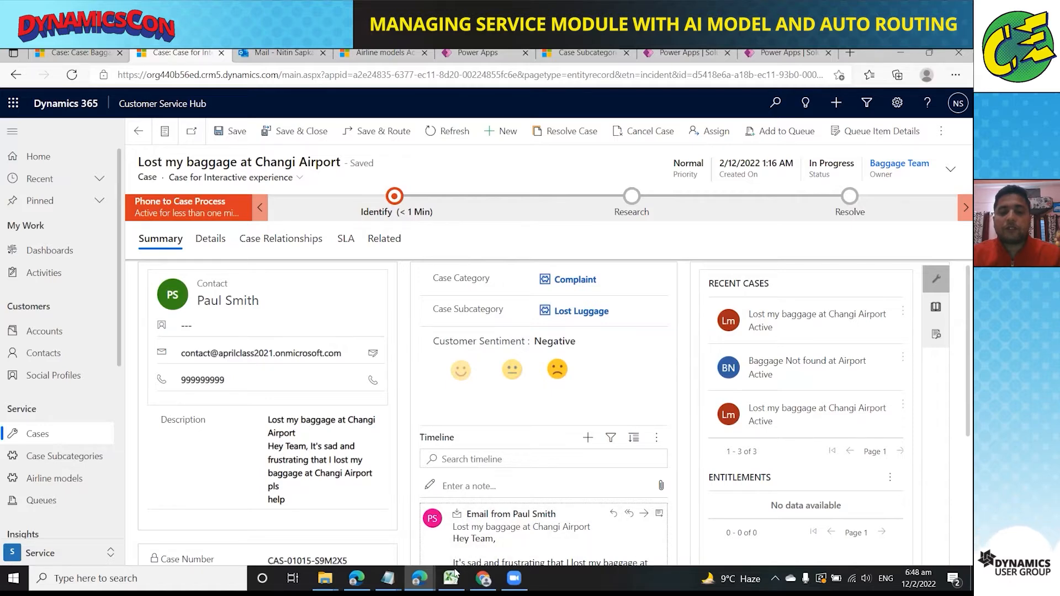
Step: Switch to the Excel training data workbook and examine the category and AI Text columns from the first row
mouse_move(454, 575)
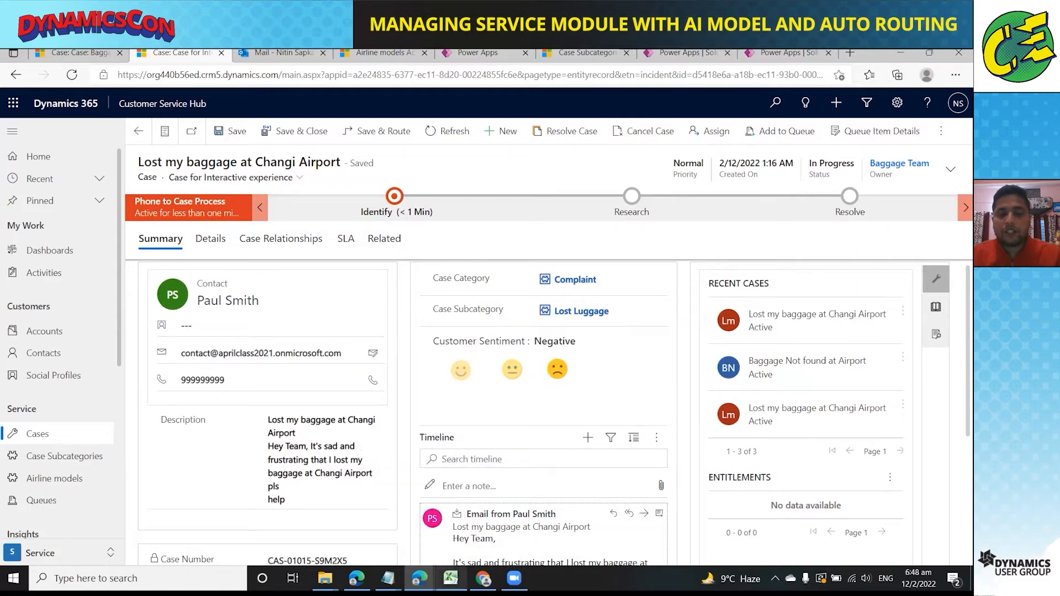
left_click(450, 578)
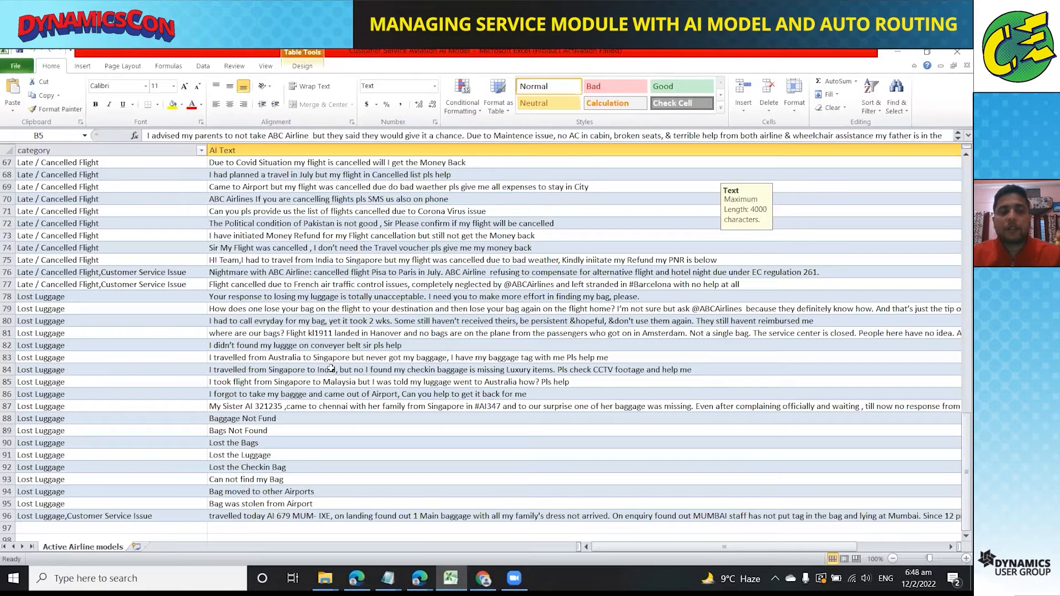
scroll(331, 369, "up", 20)
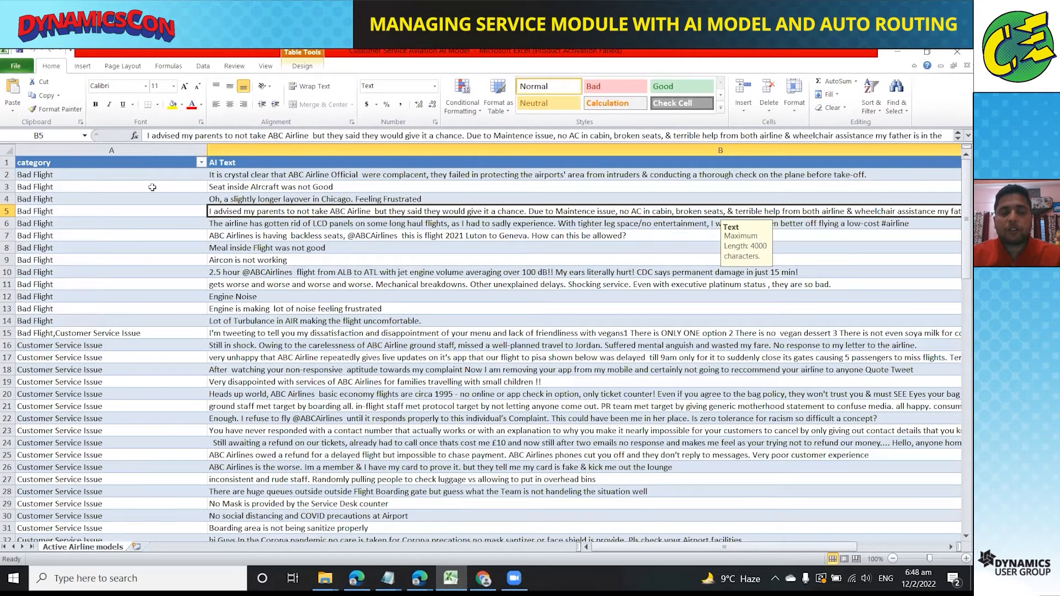
left_click(120, 164)
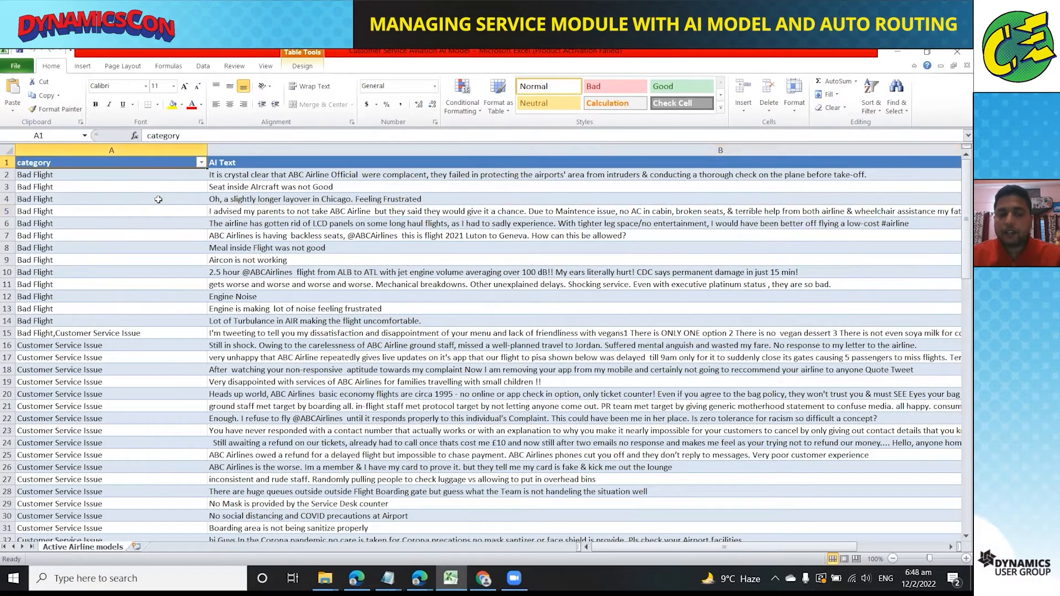
left_click(250, 168)
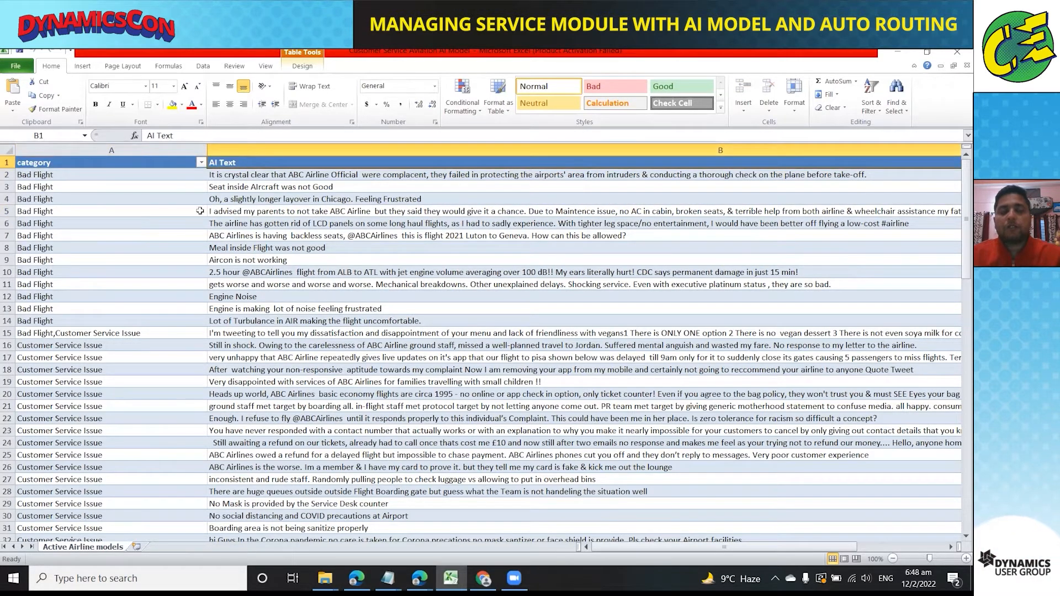
Step: Review the AI Text examples in B2:B14 that belong to the Bad Flight category
left_click(94, 179)
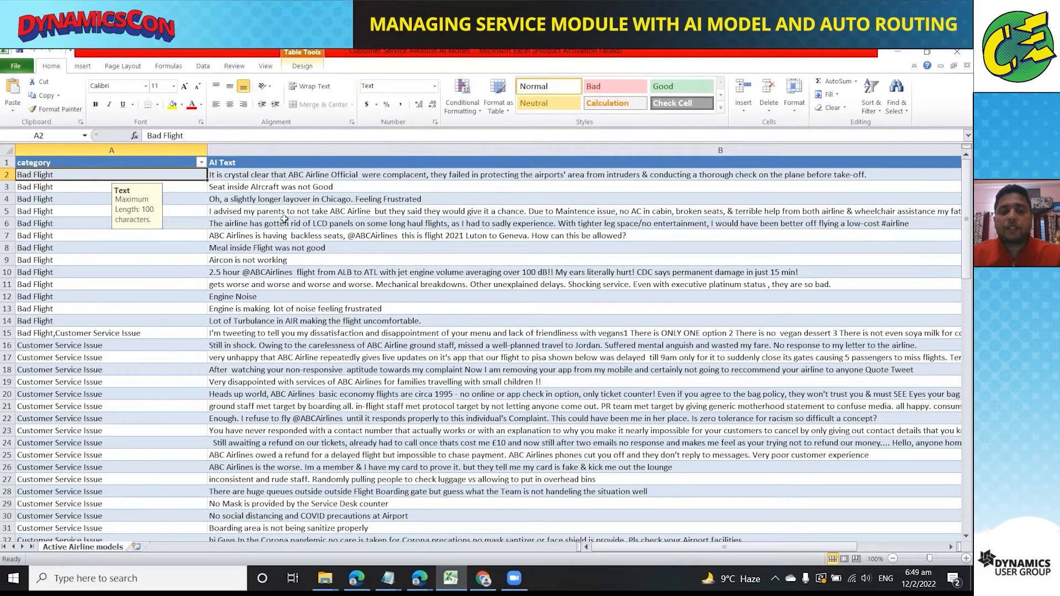
left_click_drag(285, 175, 287, 316)
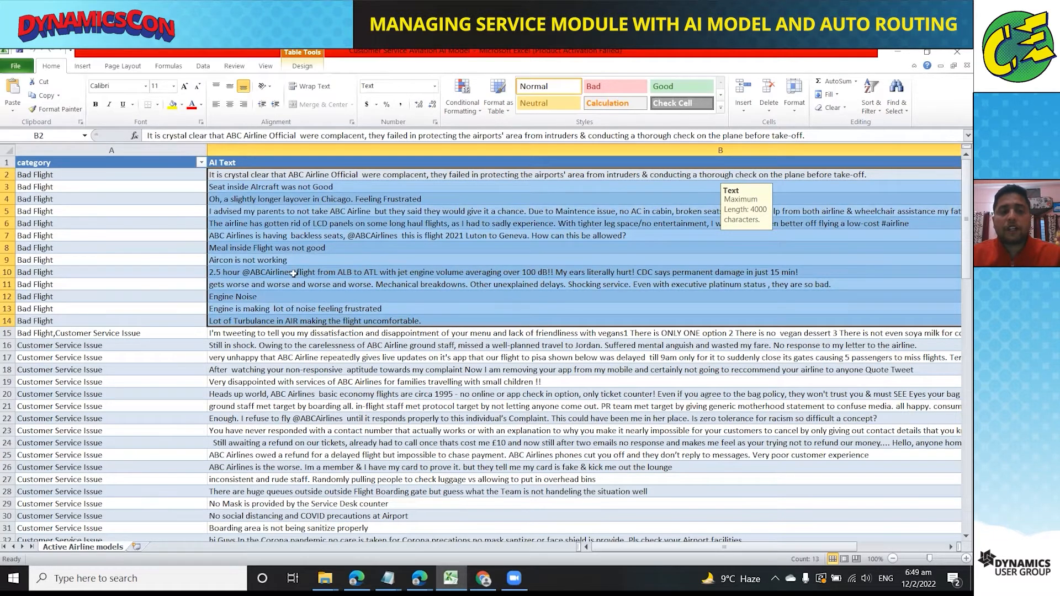
left_click(113, 189)
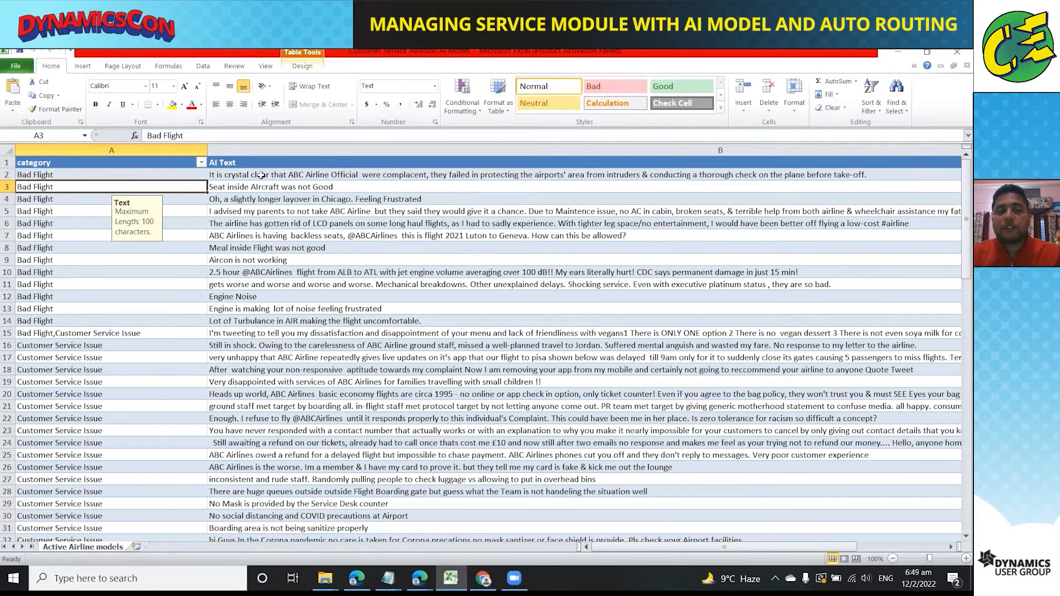
left_click_drag(260, 174, 259, 321)
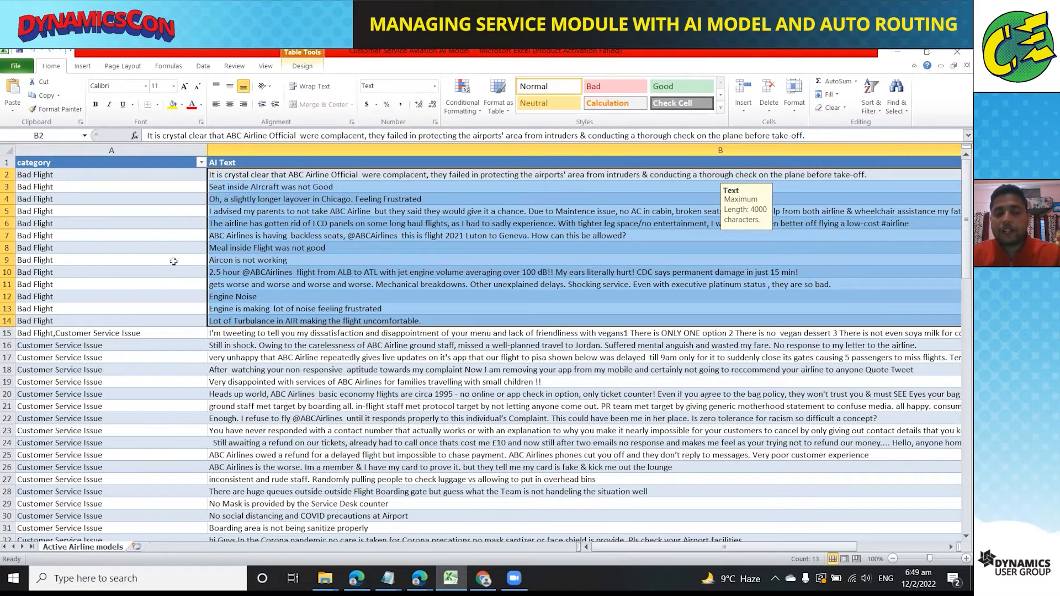
Step: Examine the remaining category groups and their AI Text examples in the training data, down to the Lost Luggage rows
scroll(159, 238, "down", 1)
scroll(126, 221, "up", 1)
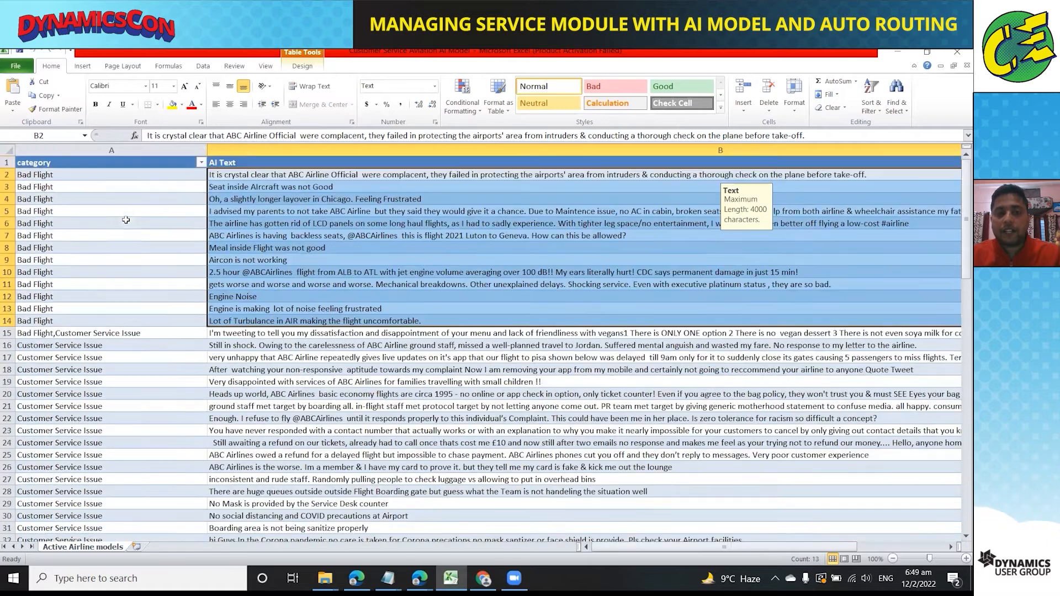
scroll(143, 231, "down", 4)
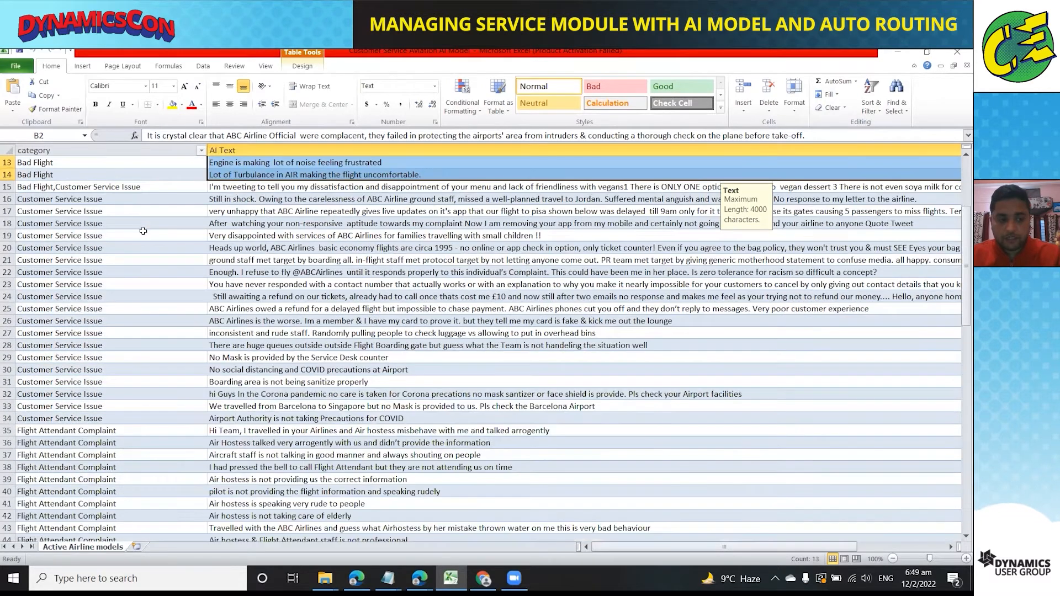
scroll(143, 231, "down", 5)
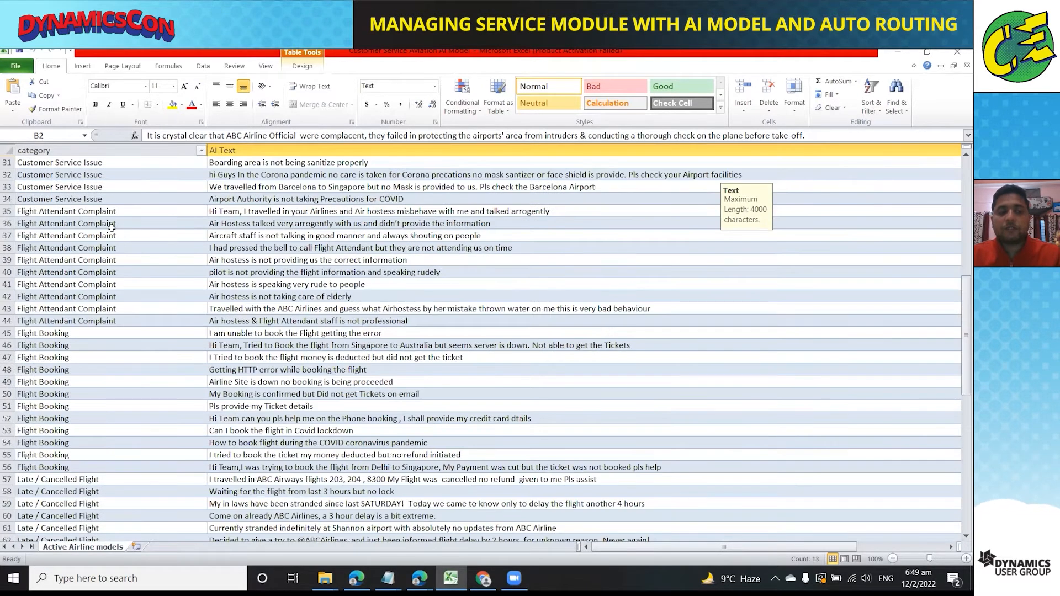
scroll(159, 233, "down", 6)
scroll(136, 236, "down", 2)
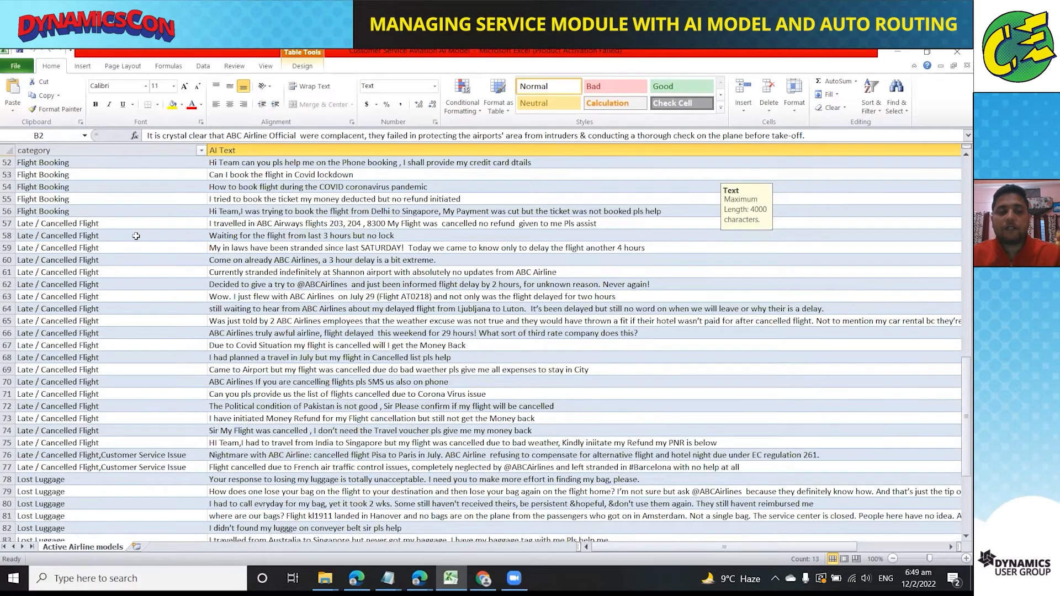
scroll(133, 242, "down", 3)
scroll(85, 258, "down", 3)
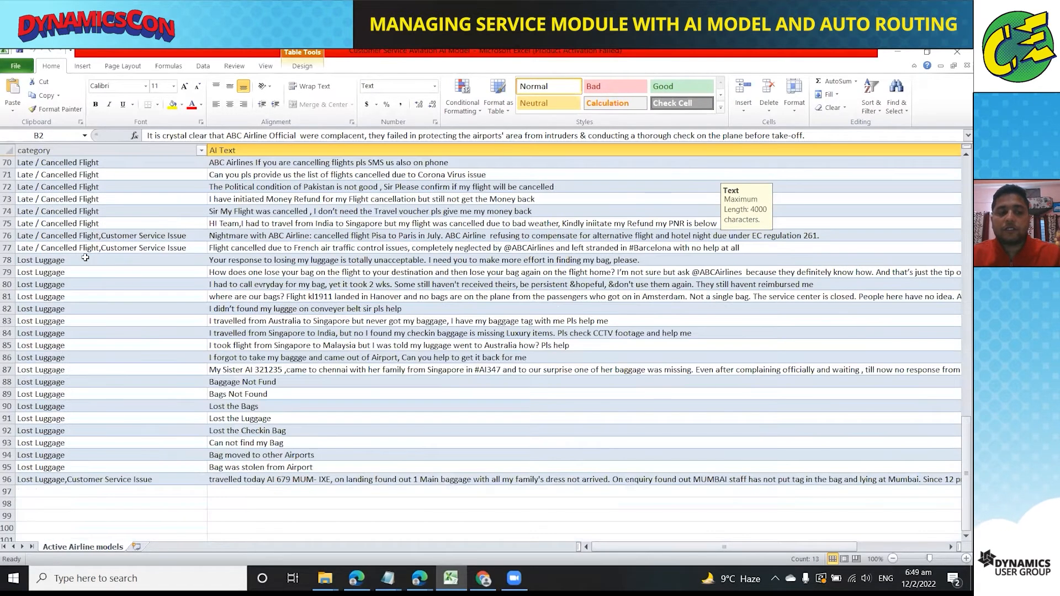
Step: Review the Lost Luggage category cells A78:A96 together with their AI Text examples in B78:B96
left_click_drag(85, 258, 87, 309)
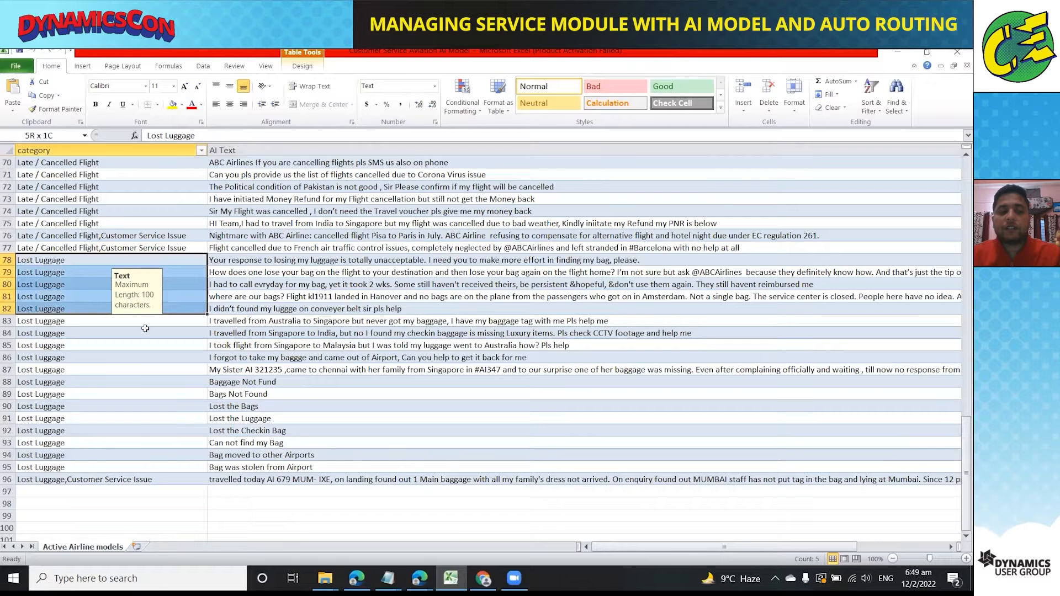
left_click_drag(144, 329, 111, 479)
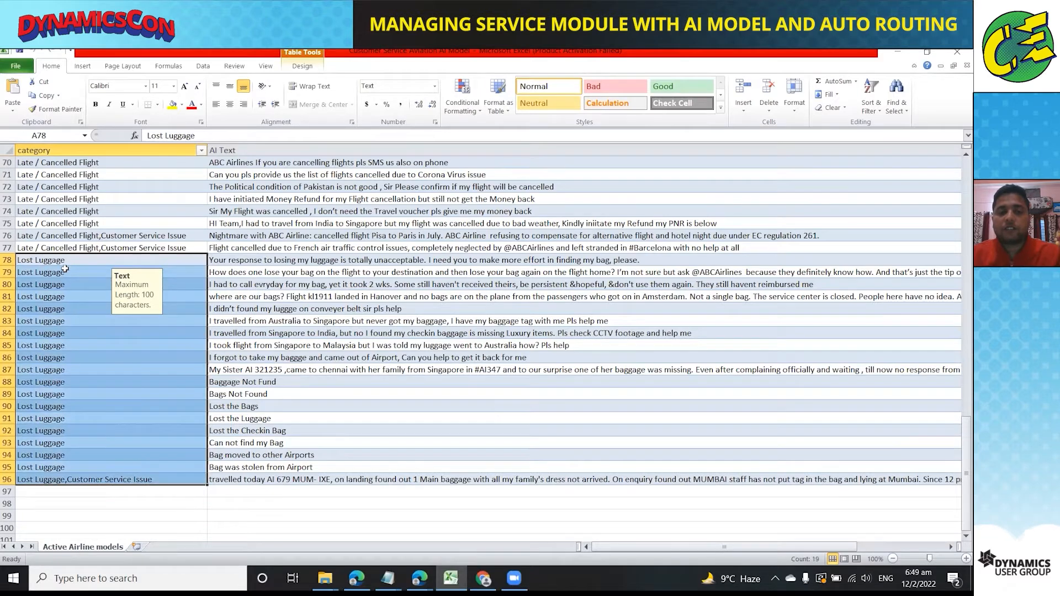
left_click(282, 299)
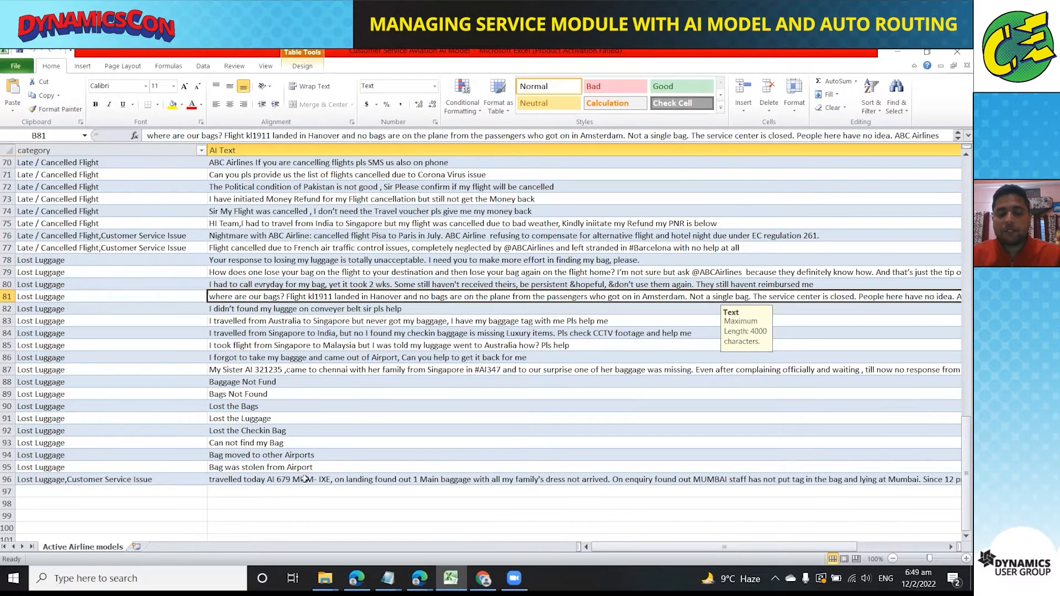
left_click_drag(301, 260, 305, 480)
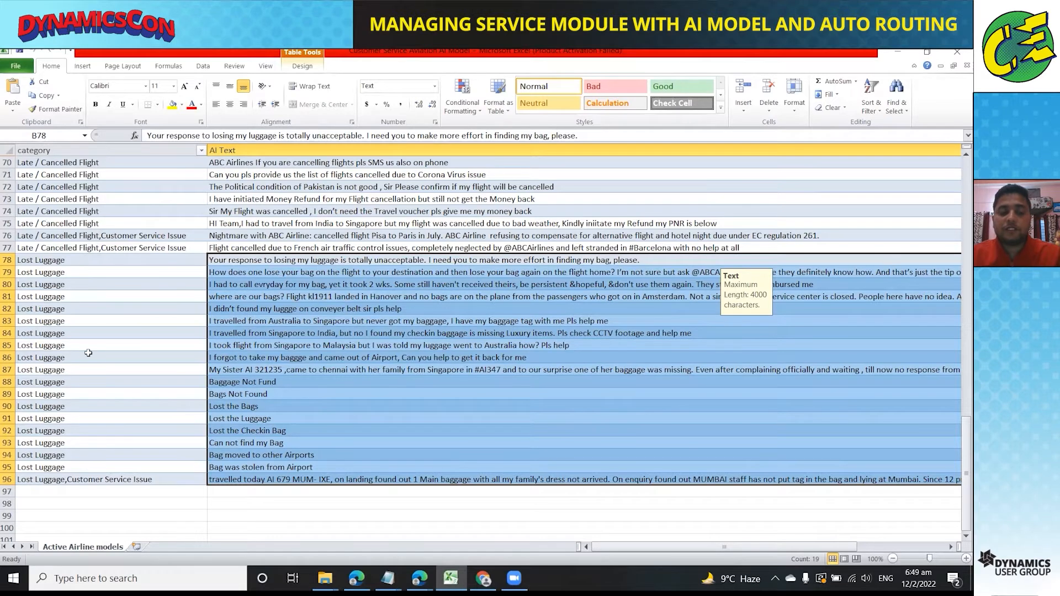
left_click_drag(88, 259, 90, 447)
key("ctrl+shift+Down")
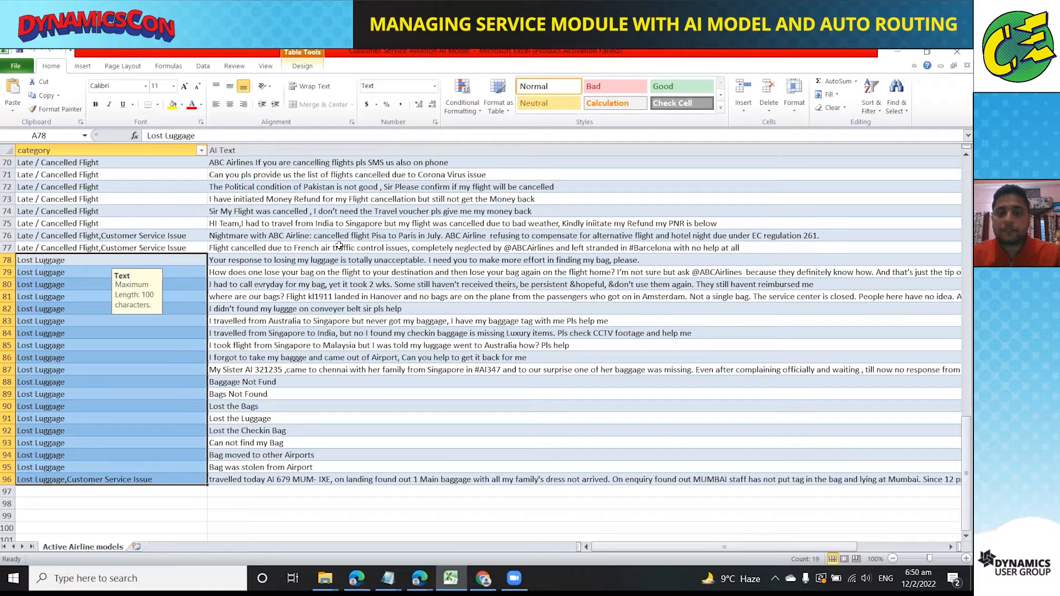
Step: Switch to Customer Service Hub and examine the category and AI Text records in the Active Airline models view
key("alt+Tab")
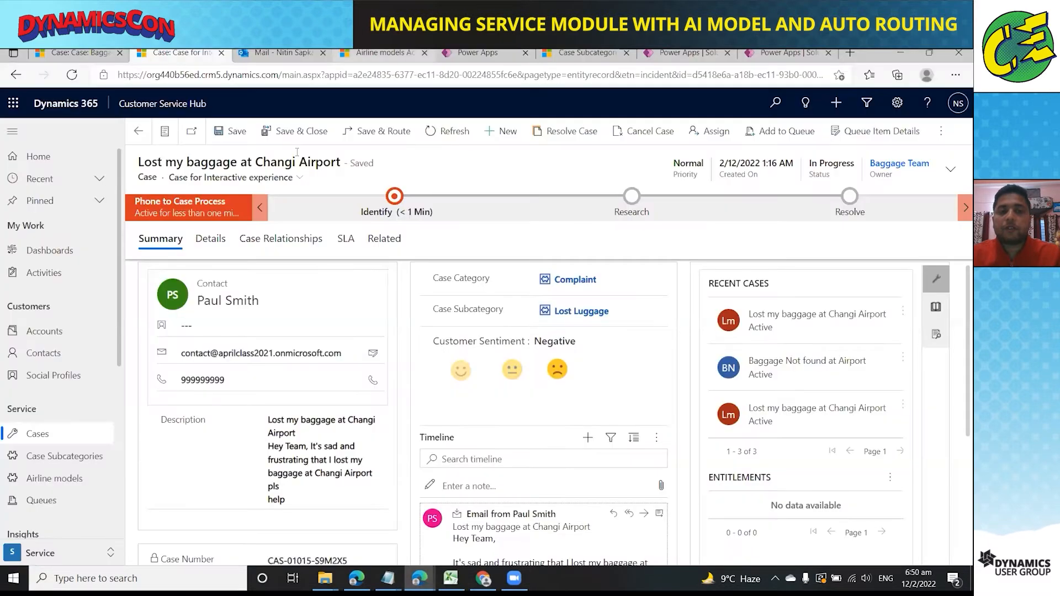
left_click(385, 53)
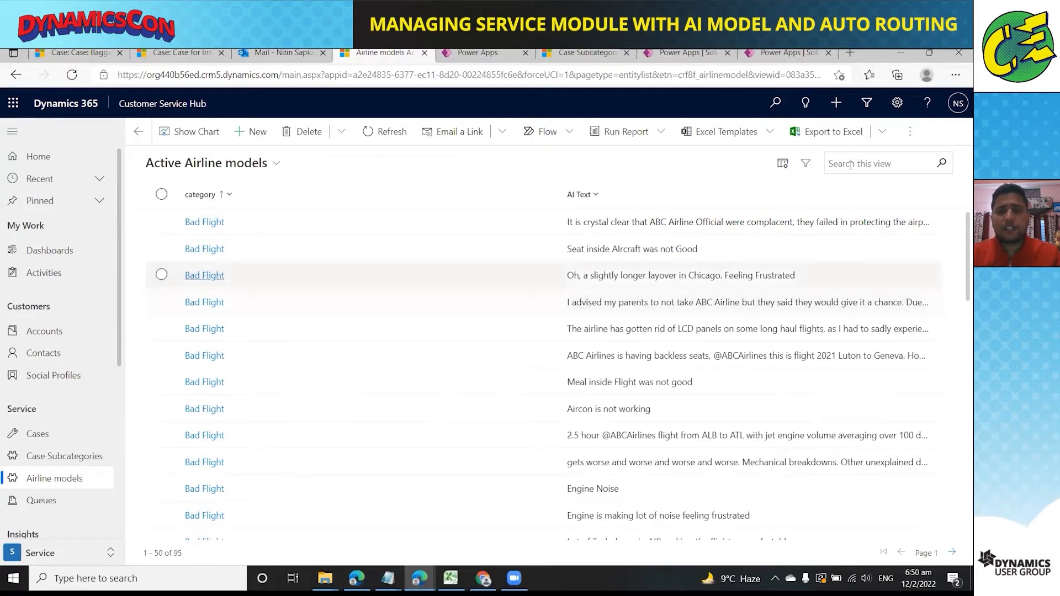
left_click(883, 134)
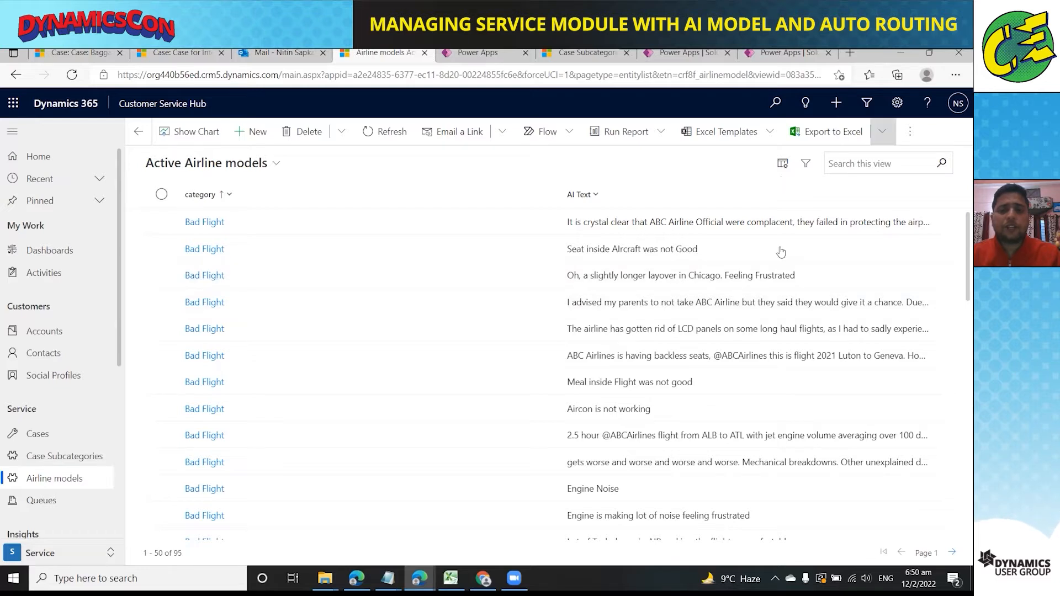
left_click(599, 181)
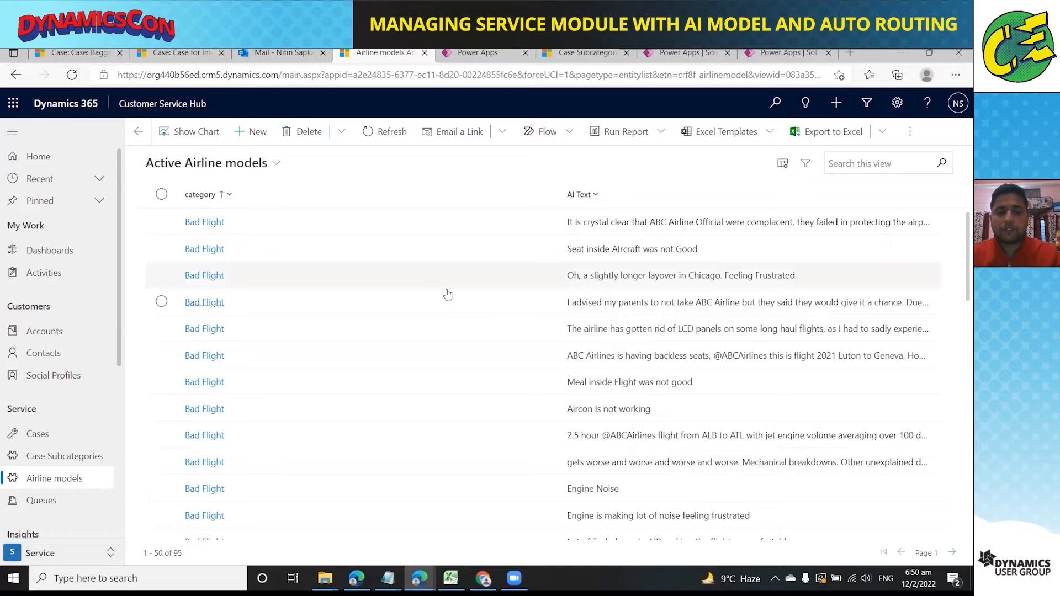
scroll(450, 309, "down", 10)
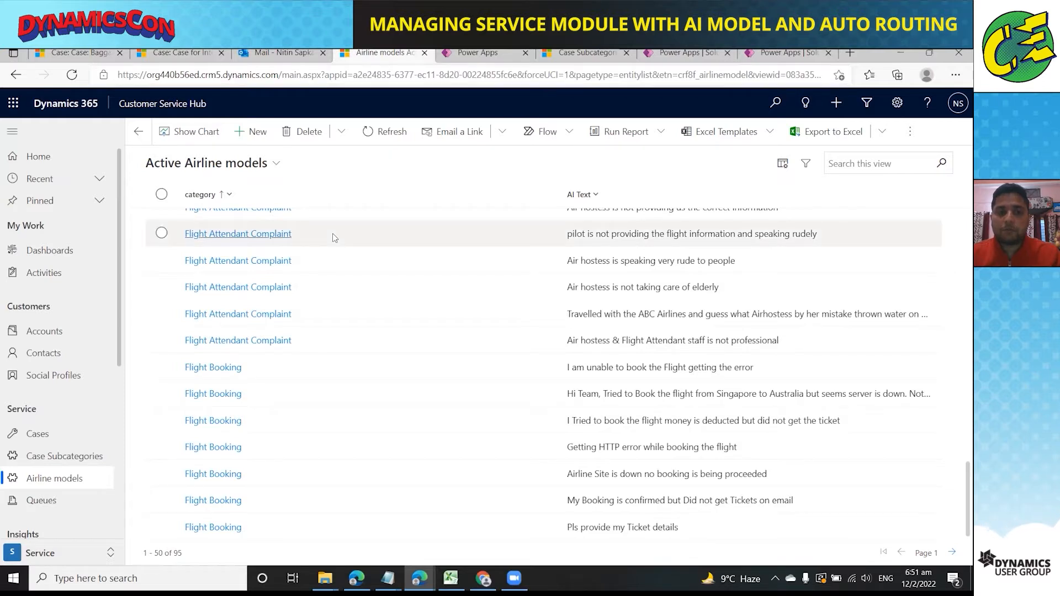
Step: Switch to AI Builder in Power Apps and look through the model types offered for building a model
left_click(478, 53)
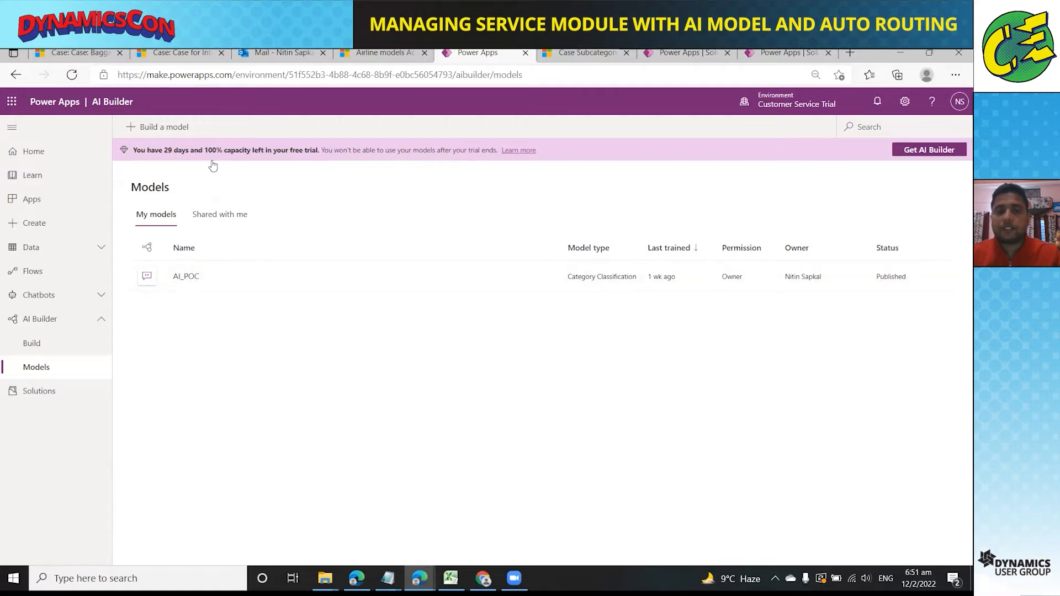
left_click(154, 135)
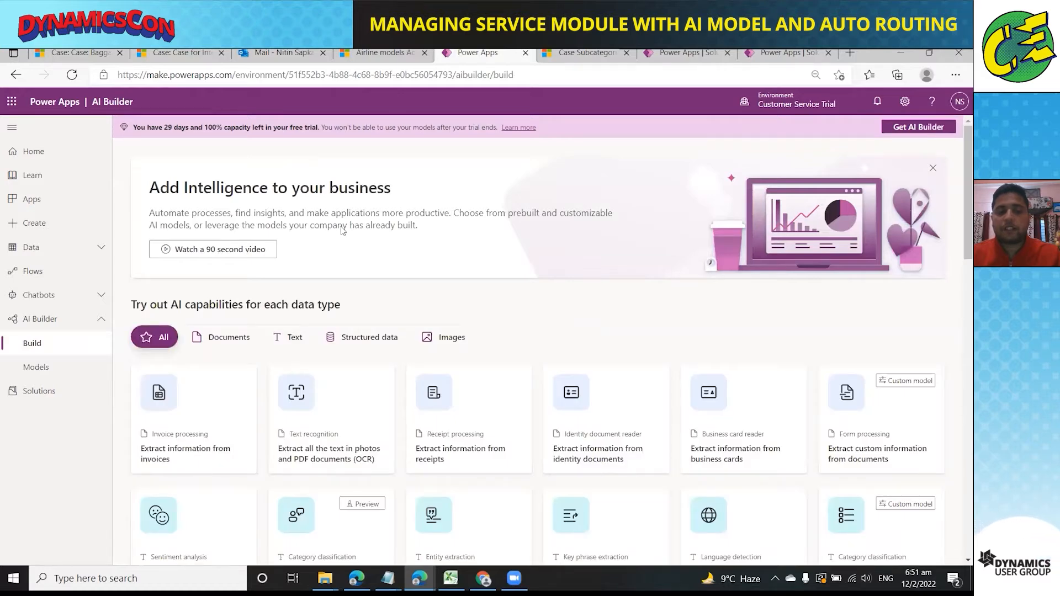
scroll(475, 396, "down", 1)
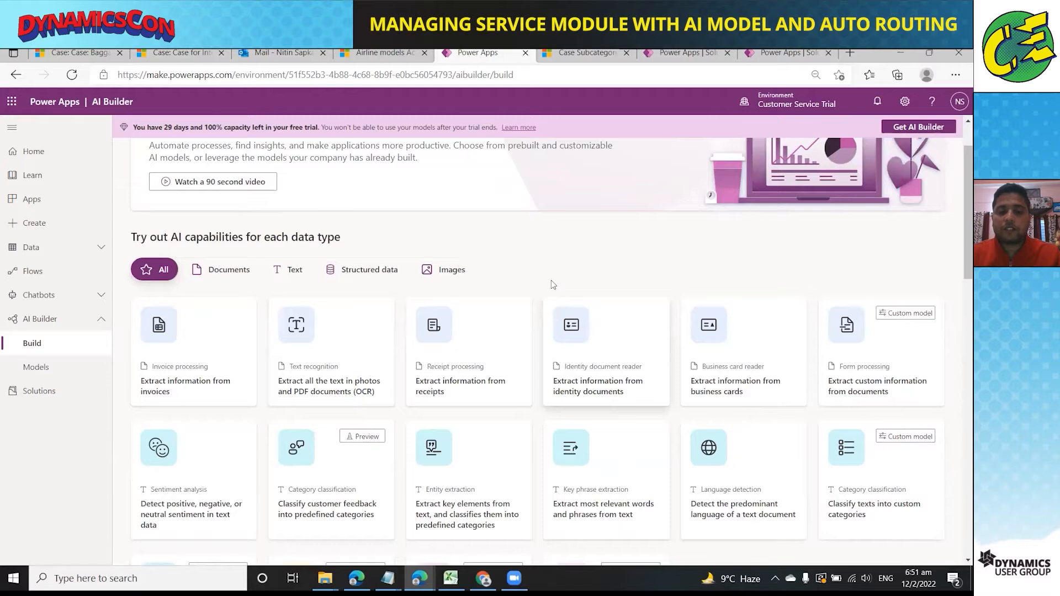
scroll(522, 300, "down", 1)
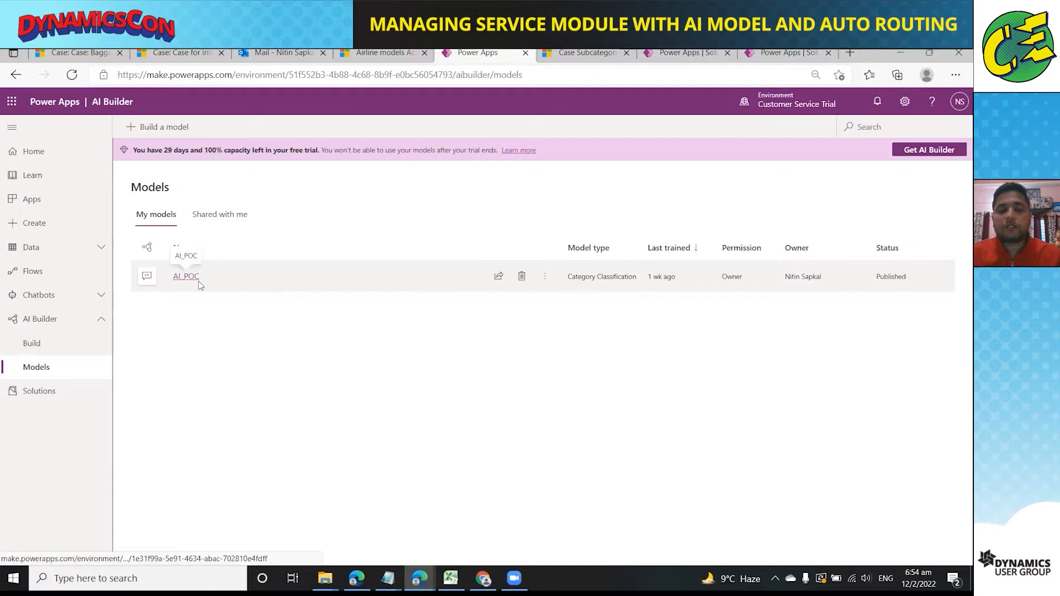
Step: Edit the AI_POC model and select the AI Text column of the Airline model table as its text input
left_click(197, 280)
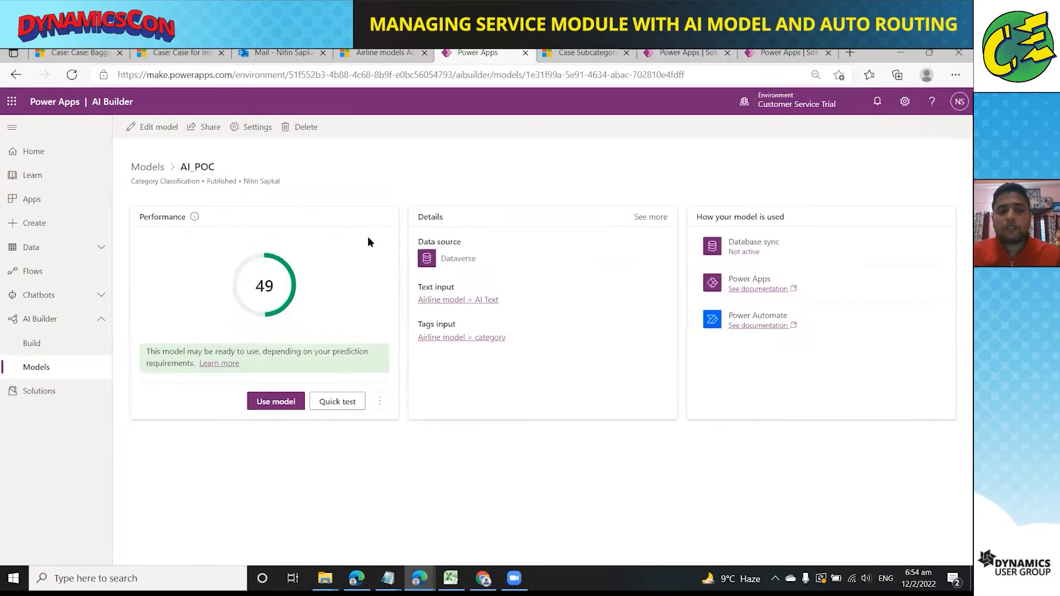
left_click(157, 132)
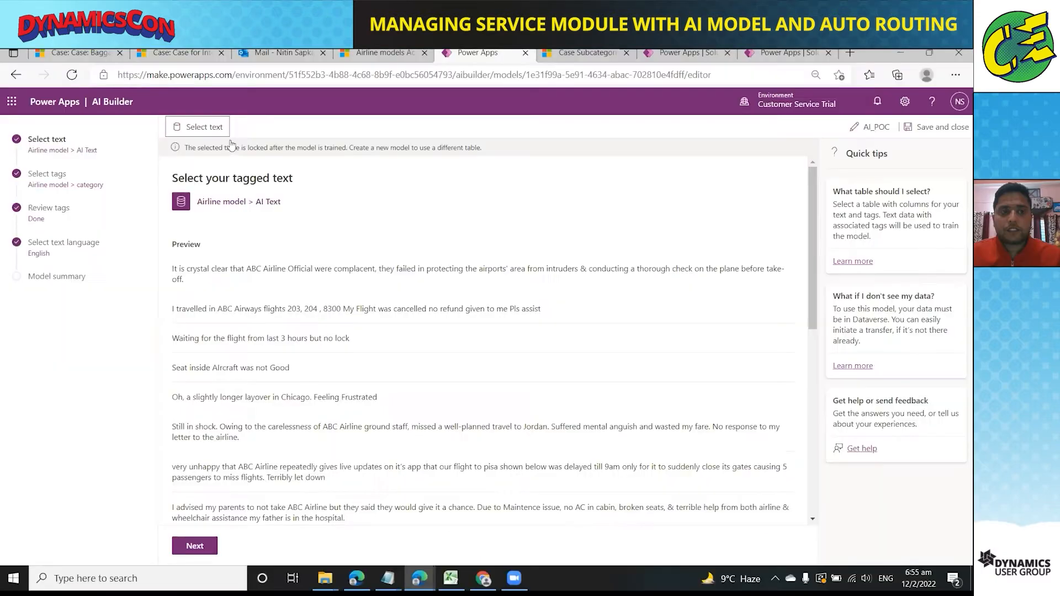
left_click(219, 130)
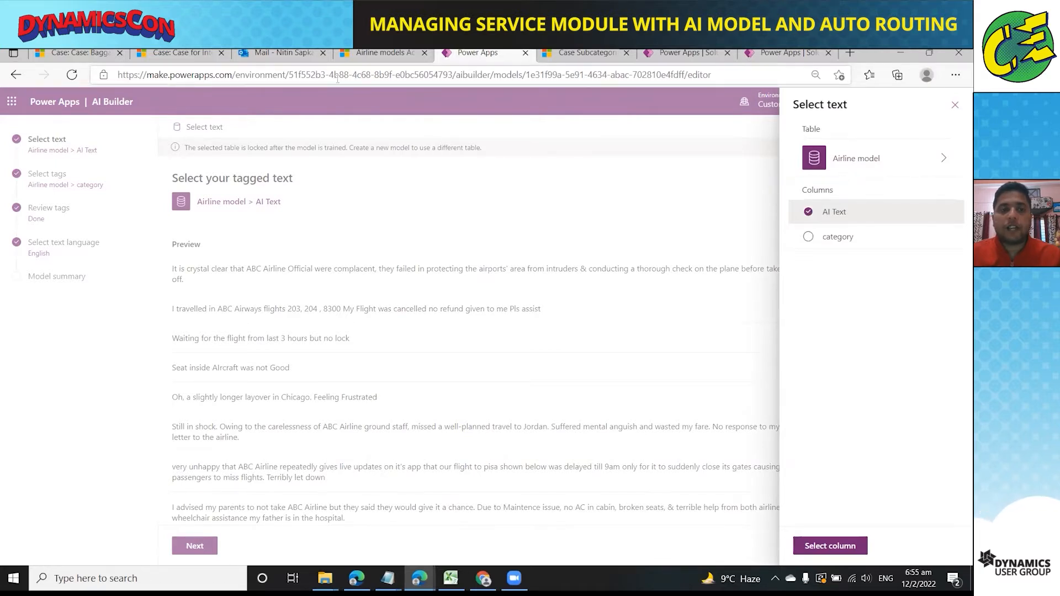
left_click(381, 52)
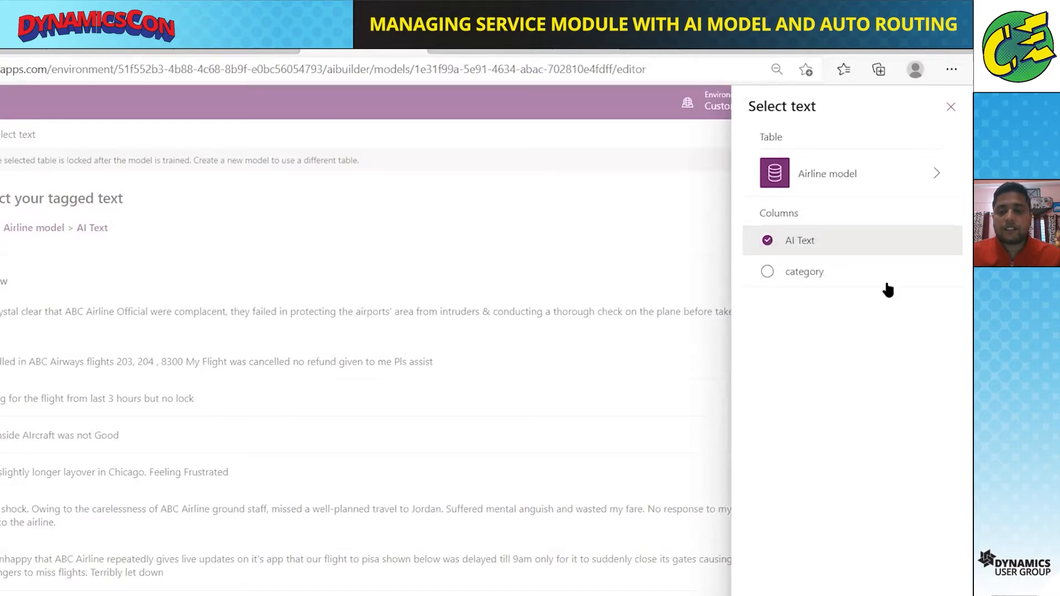
left_click(817, 582)
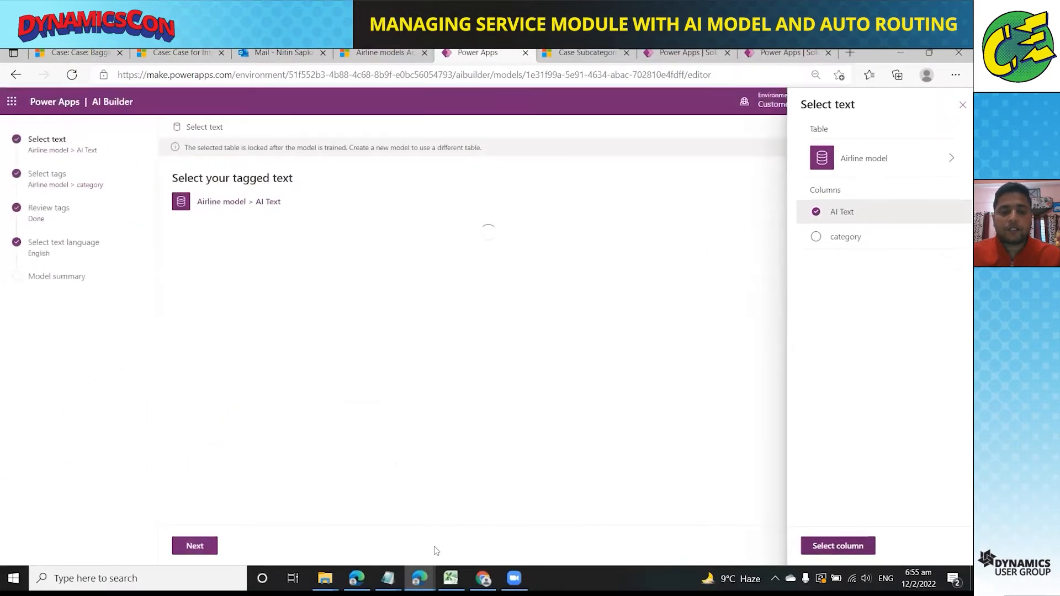
Step: Set the model's tag separator to Comma and check that the tags come from the Airline model's category column
left_click(201, 552)
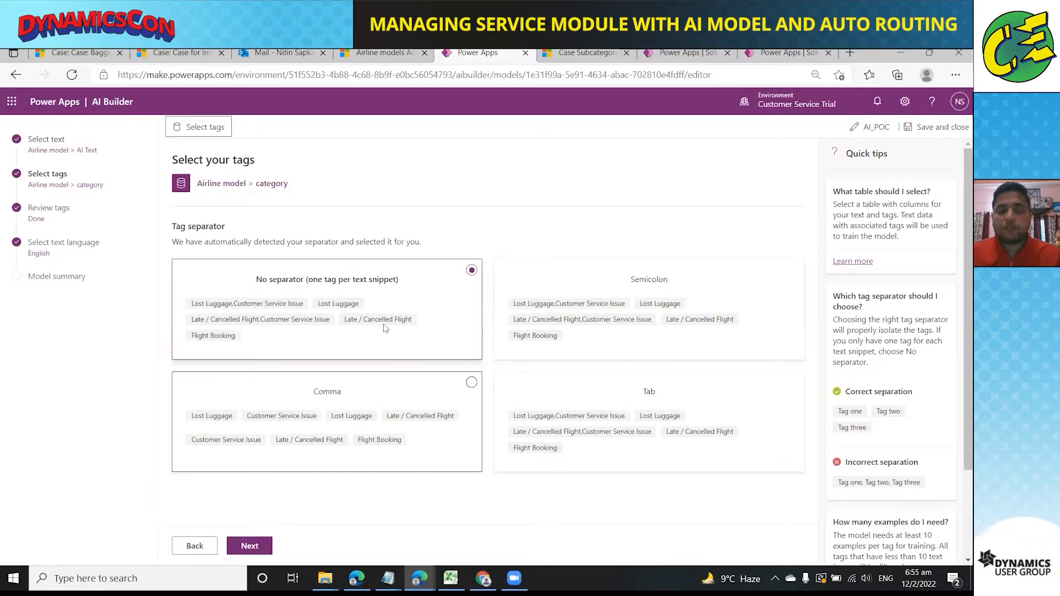
left_click(363, 396)
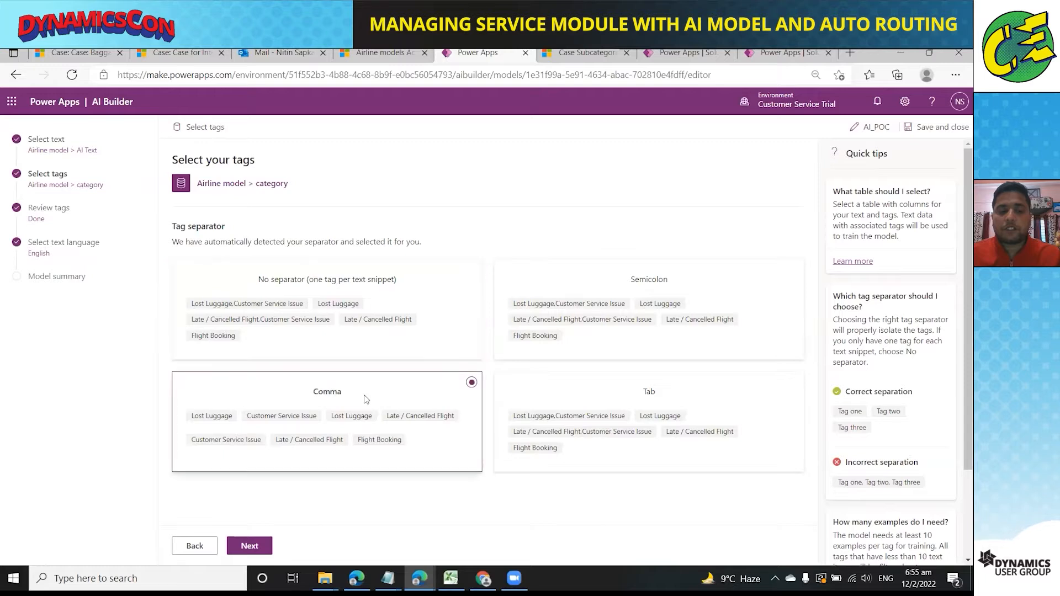
left_click(220, 130)
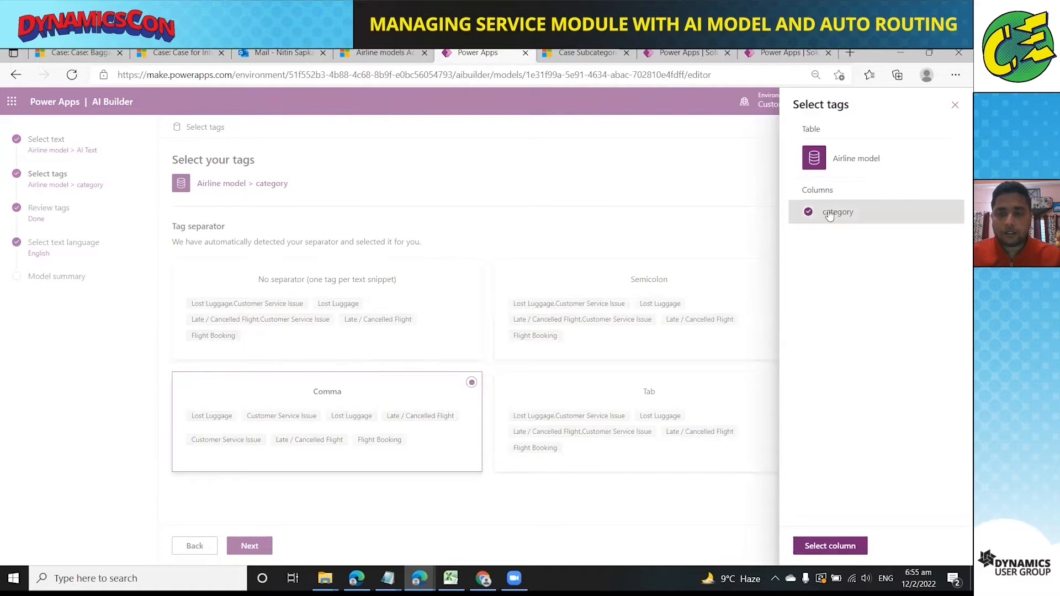
left_click(955, 105)
Step: Accept the reviewed text and tags with English as the text language, train the model and return to its details page
left_click(249, 546)
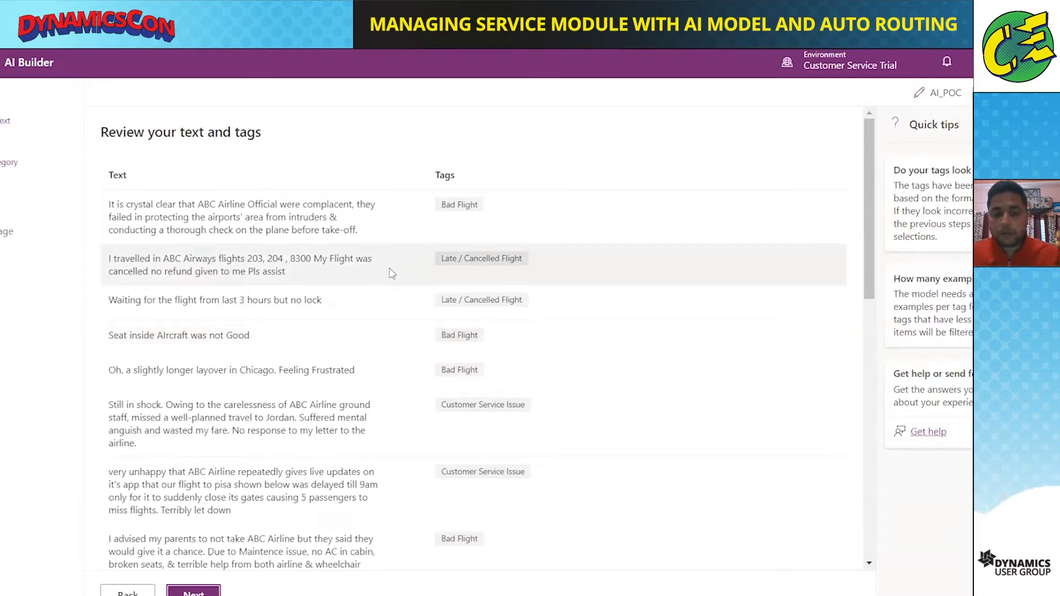
left_click(204, 586)
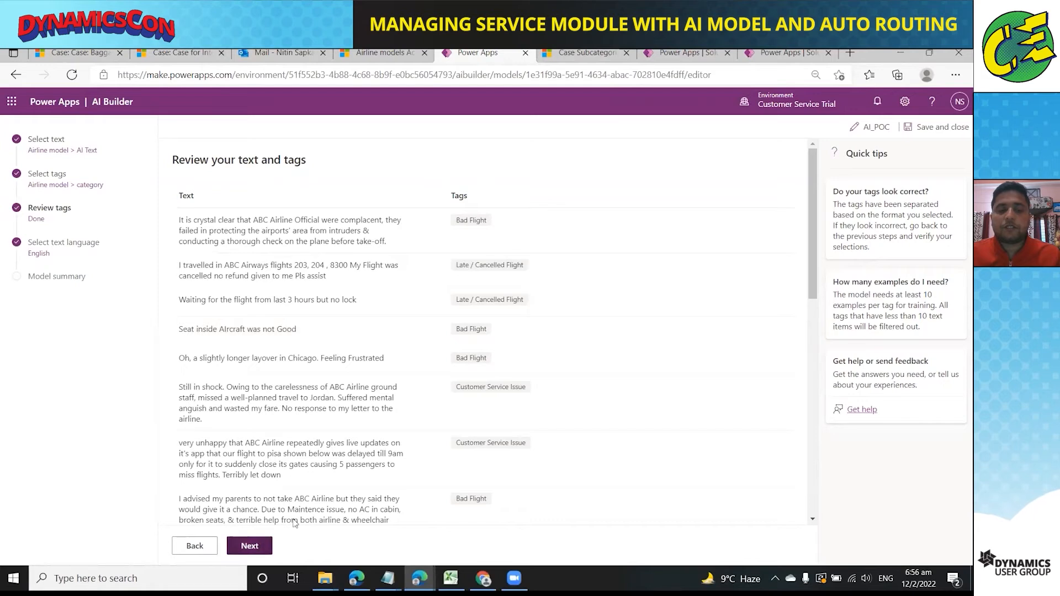
left_click(259, 546)
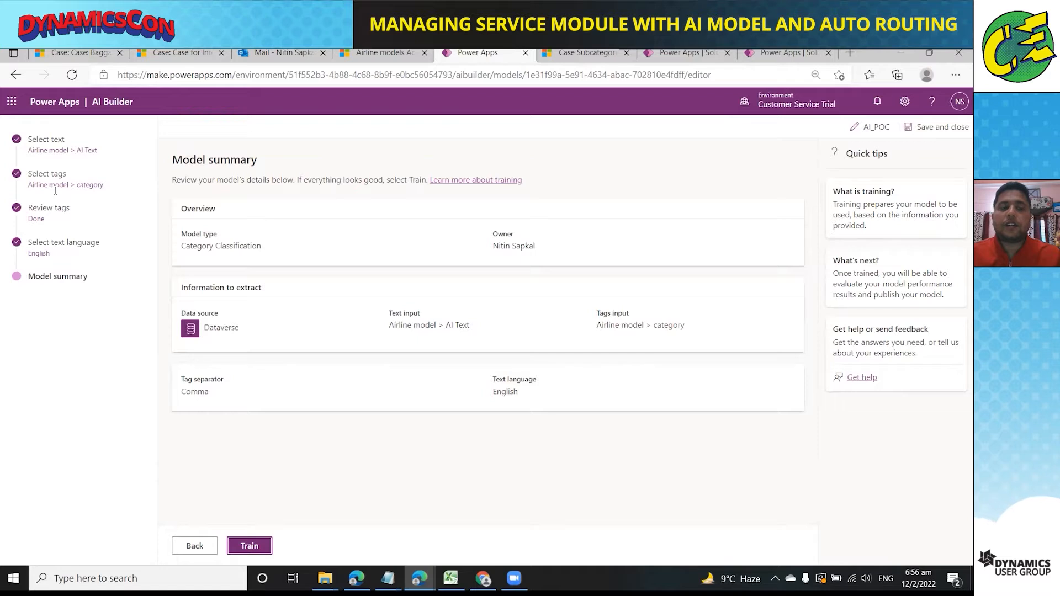
left_click(249, 546)
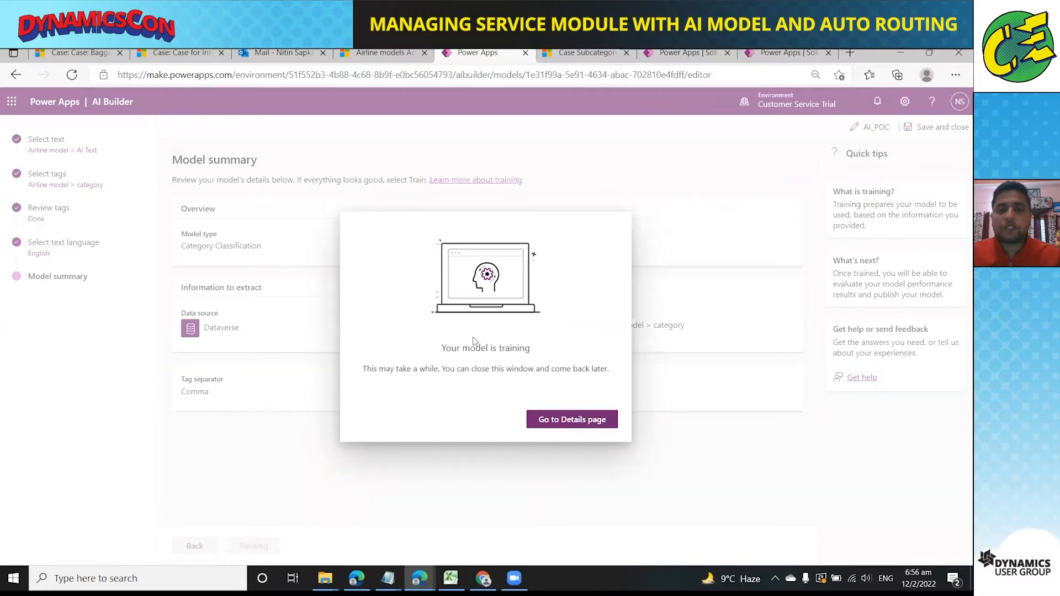
left_click(566, 420)
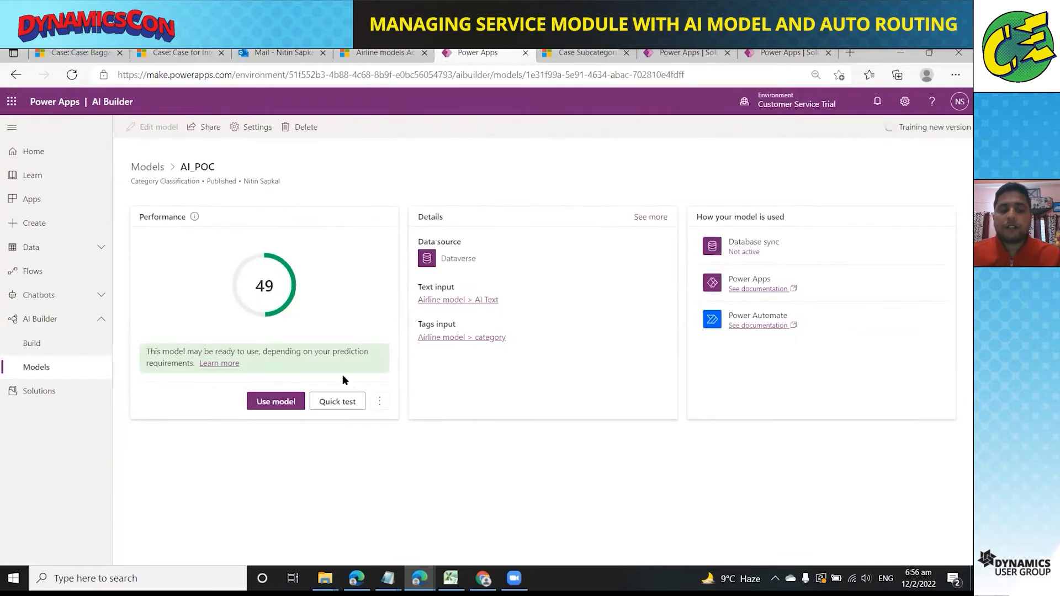
Step: Run a quick test of the AI_POC model with the text "Hey I lost the baggage"
left_click(345, 413)
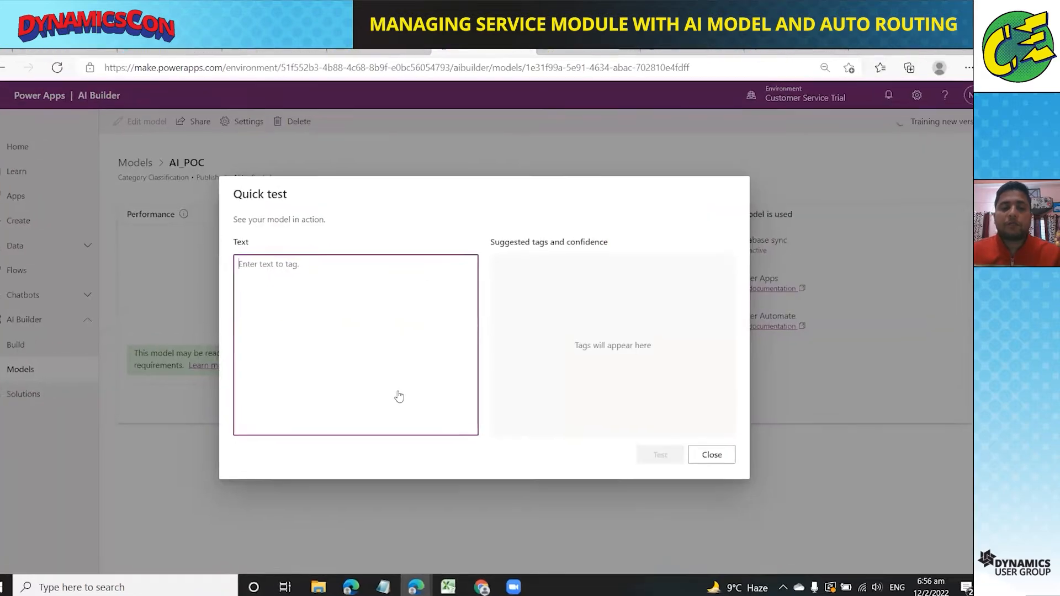
type("Hey I lost the baggage")
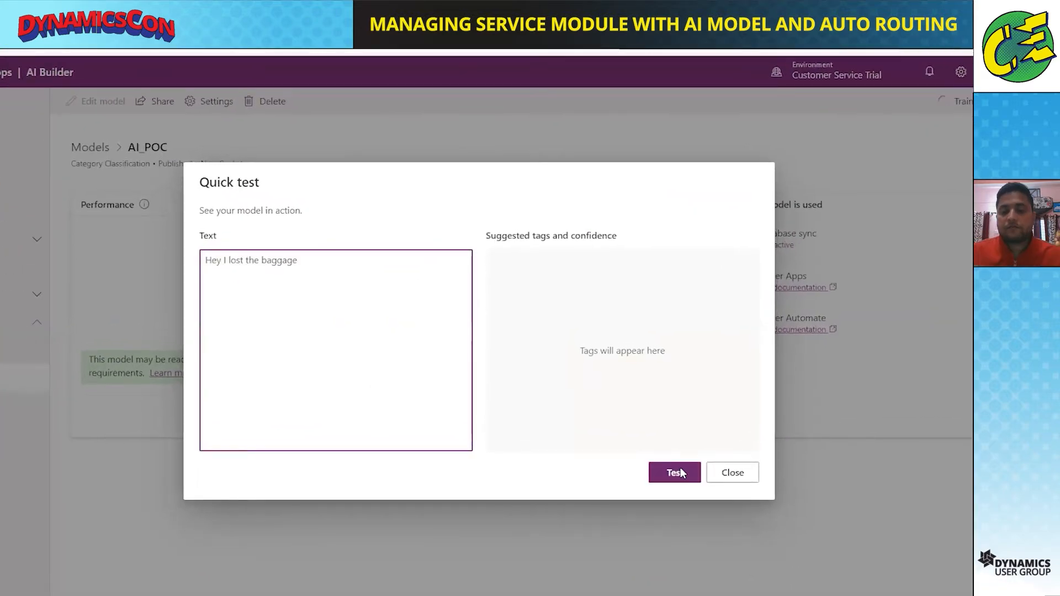
left_click(675, 473)
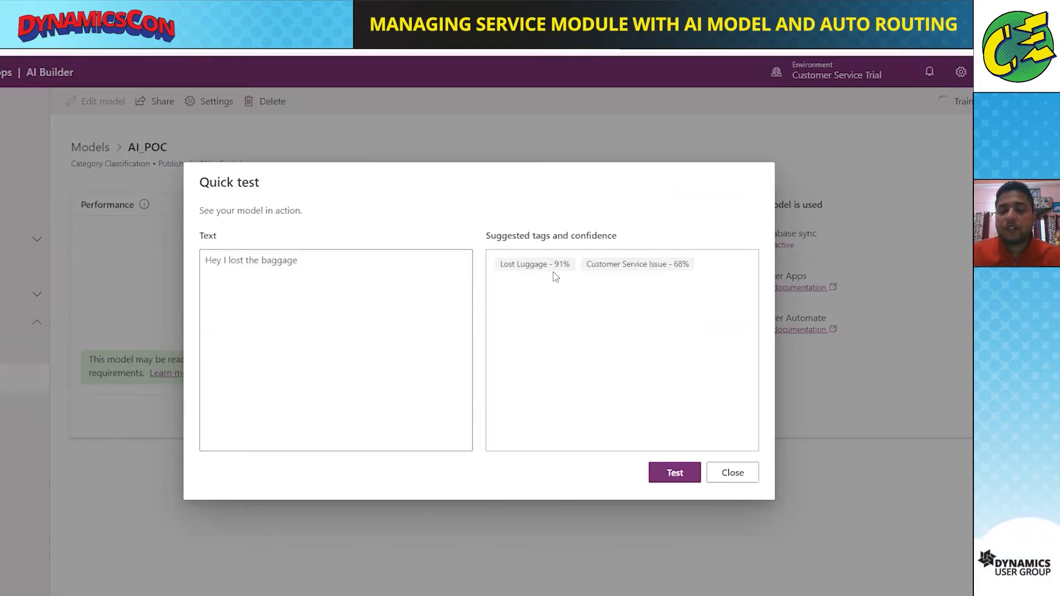
Step: Publish the last trained version of the AI_POC model over its published version and check its performance score
left_click(287, 265)
key("ctrl+a")
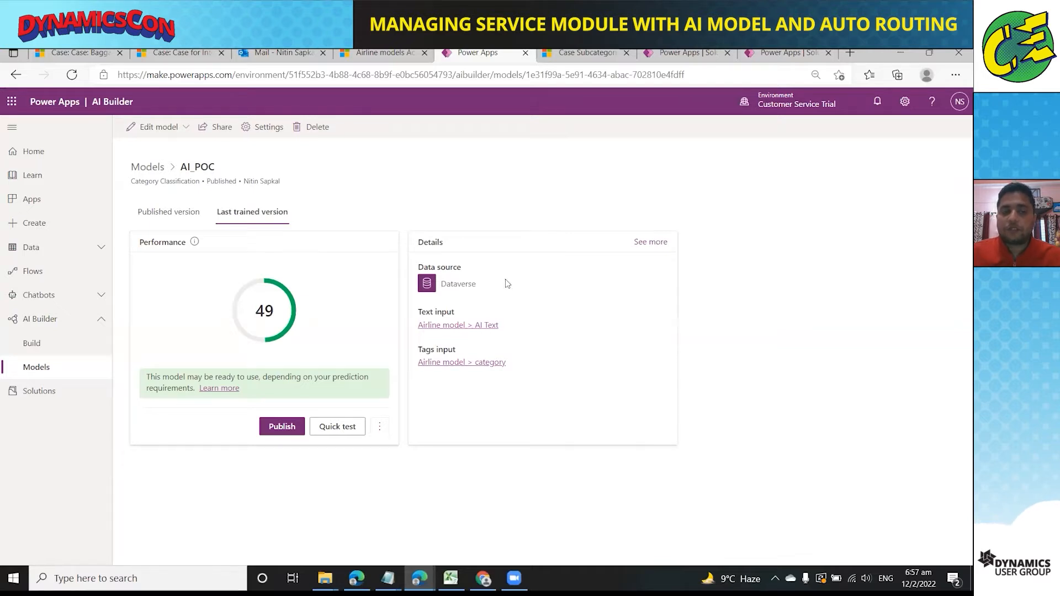
left_click(285, 433)
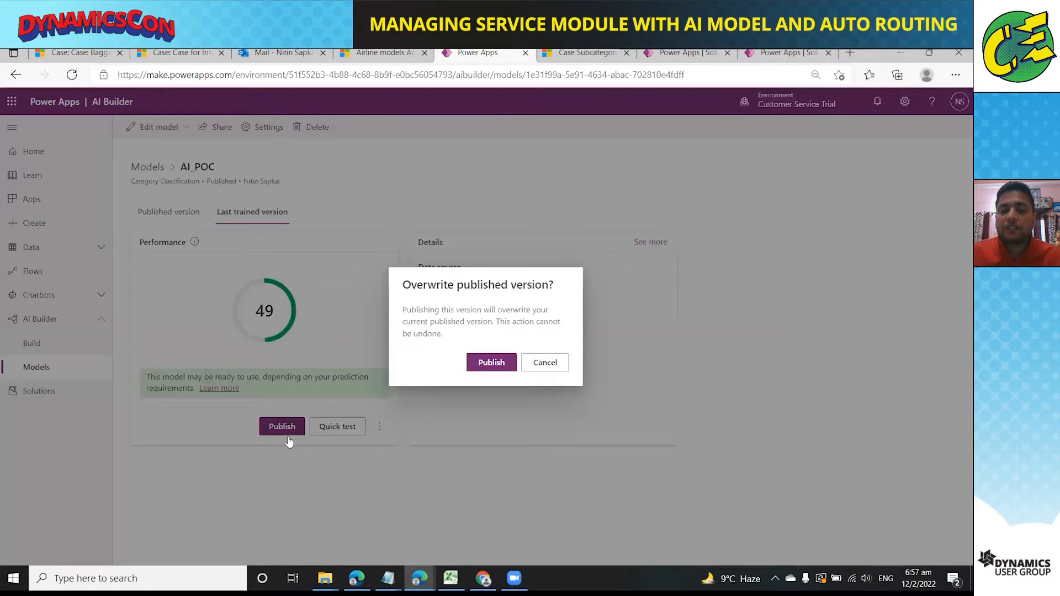
left_click(475, 369)
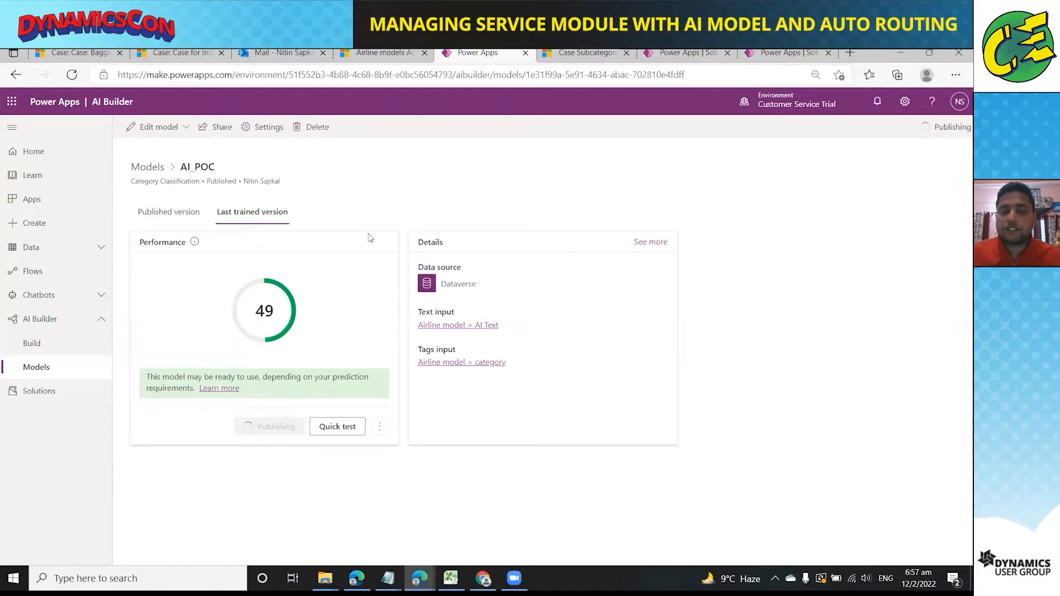
double_click(265, 313)
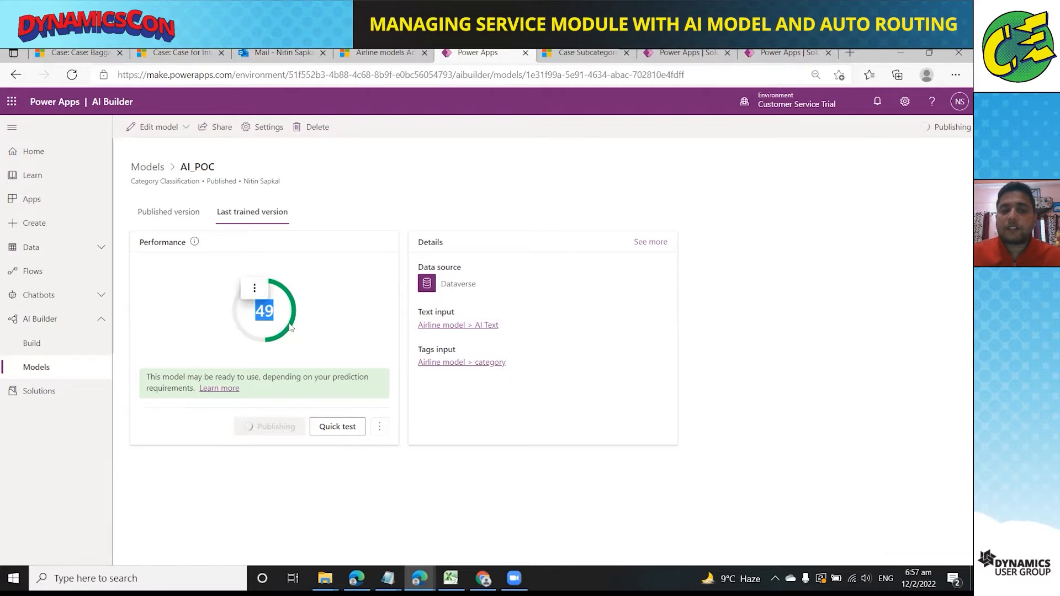
left_click(309, 334)
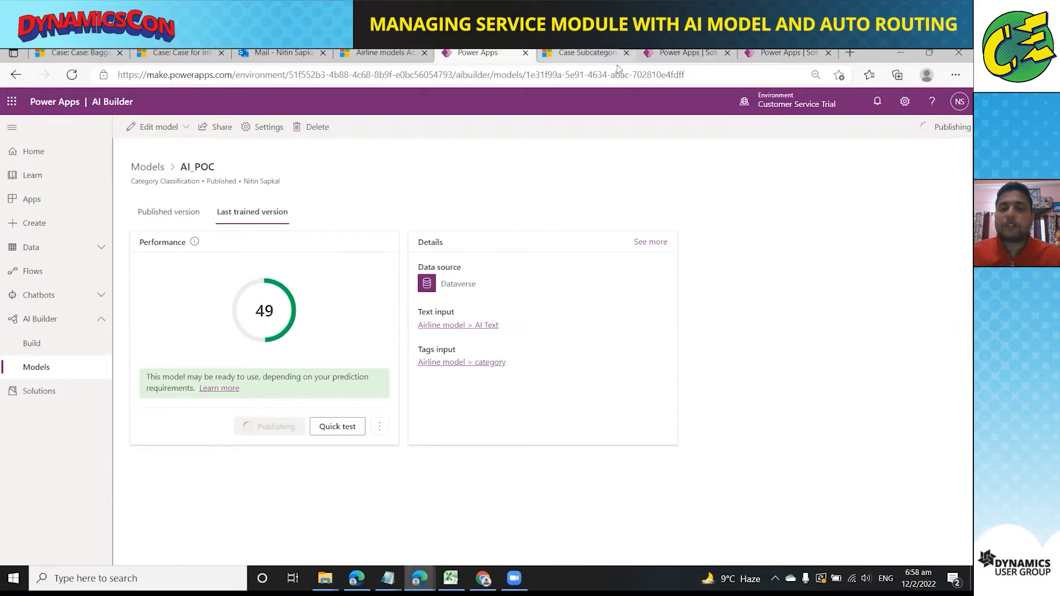
Step: Compare the active case subcategories in Customer Service Hub with the category column of the training workbook in Excel
left_click(585, 53)
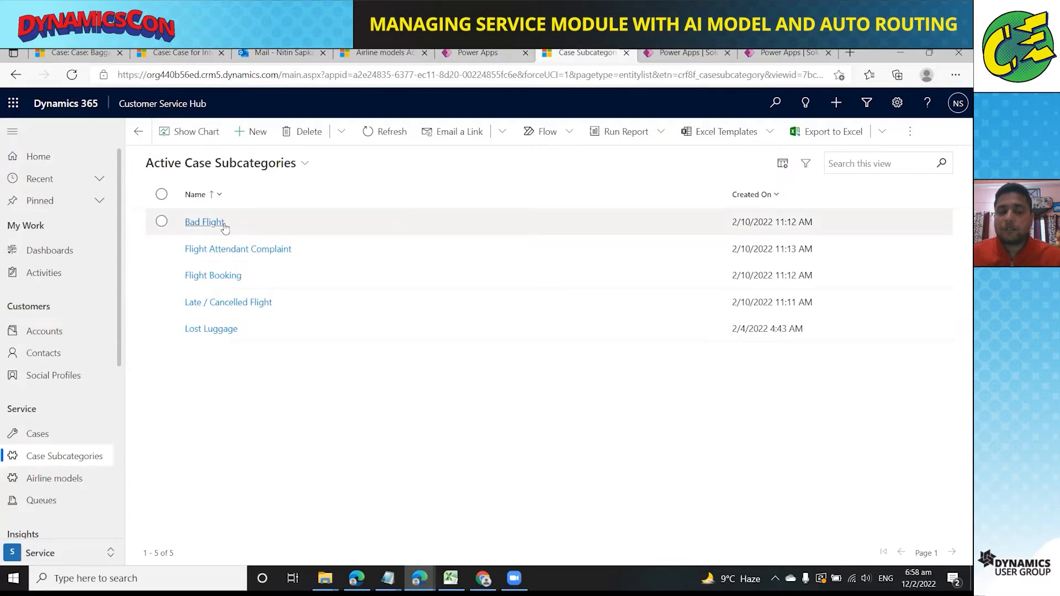
left_click(451, 578)
scroll(100, 359, "up", 6)
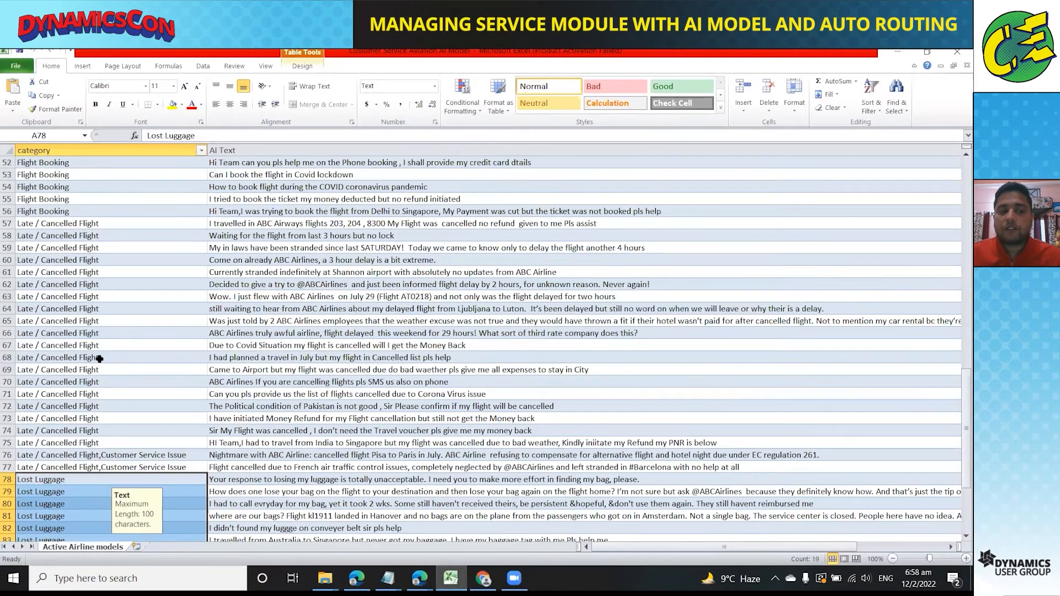
scroll(95, 272, "up", 17)
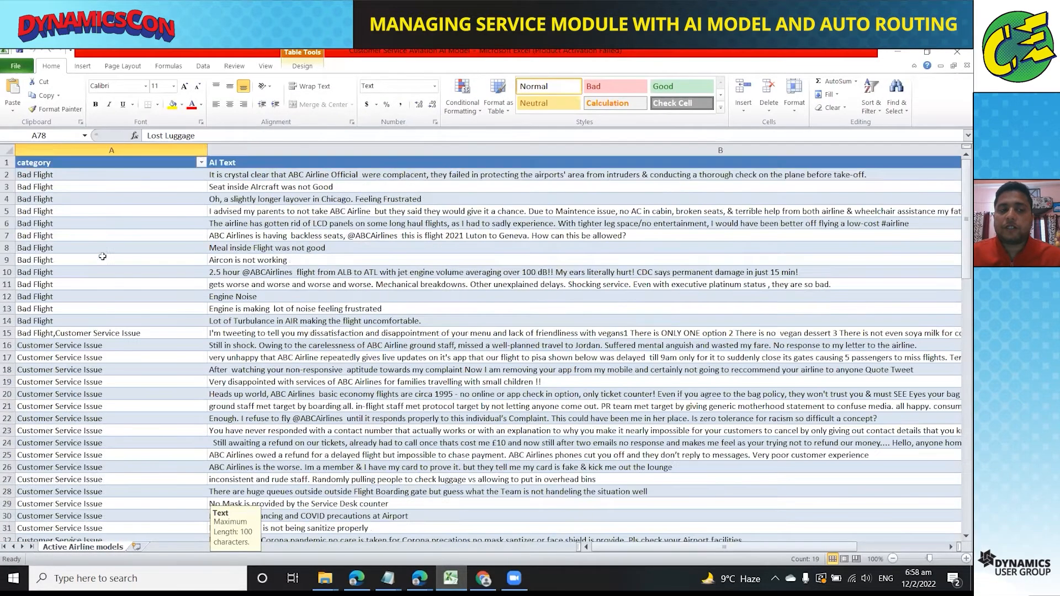
left_click(450, 578)
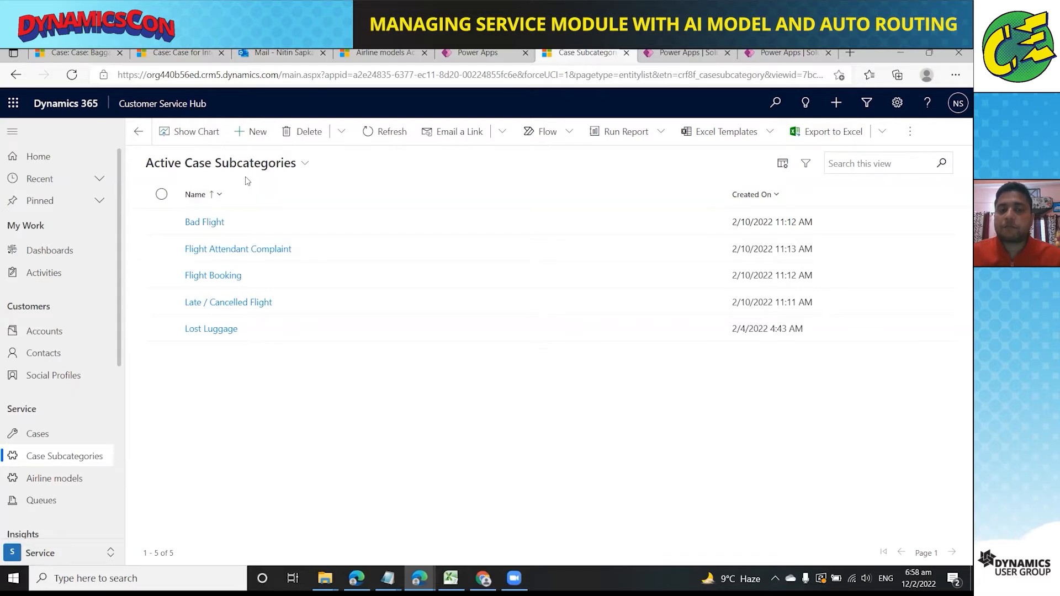
Step: Review the Lost Luggage case subcategory's settings and its matching example texts in the Excel training workbook
left_click(214, 331)
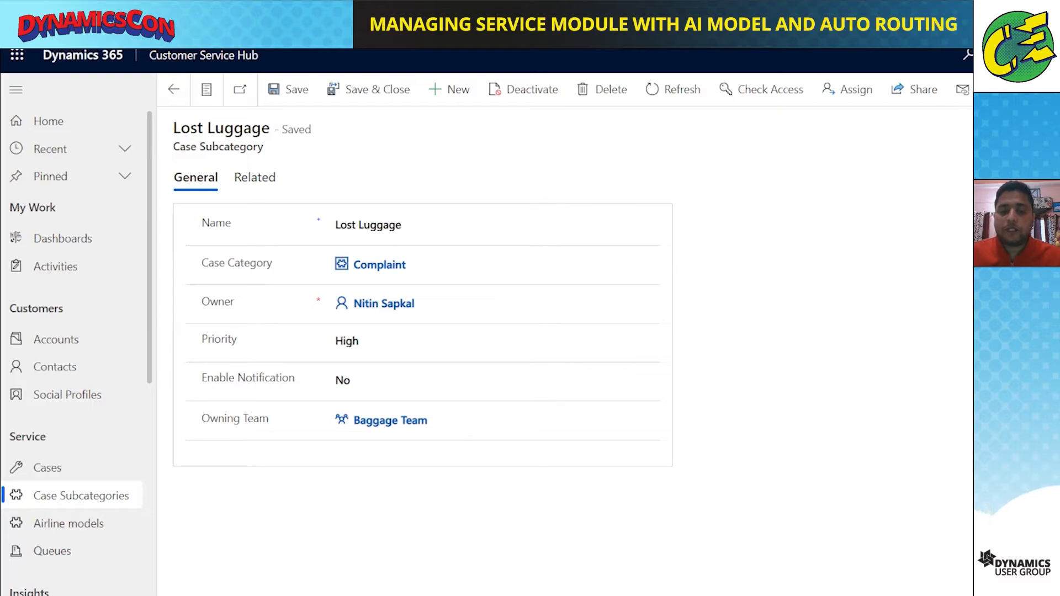
key("alt+Tab")
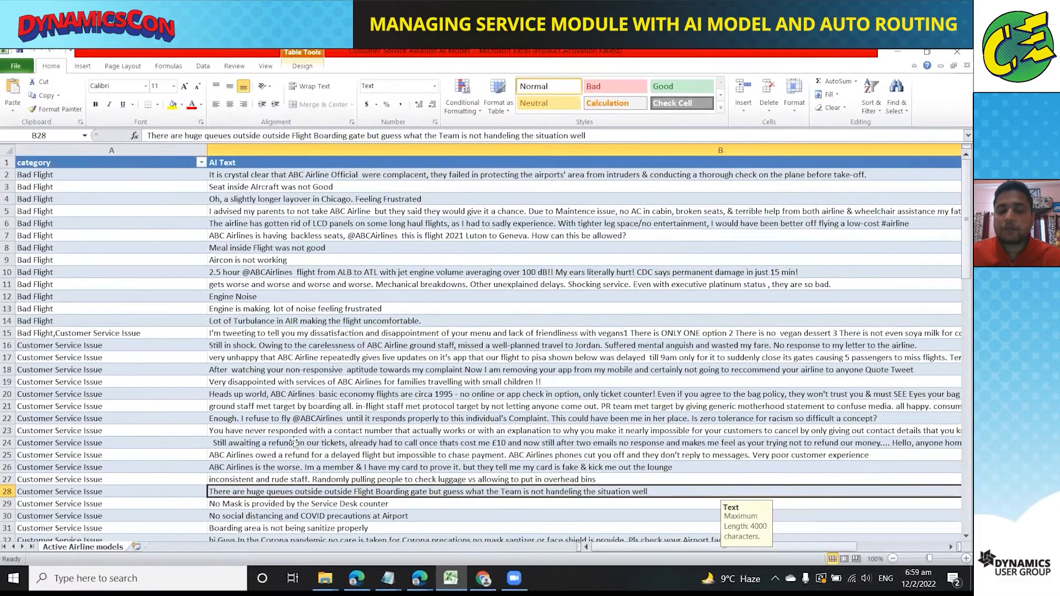
left_click(286, 435)
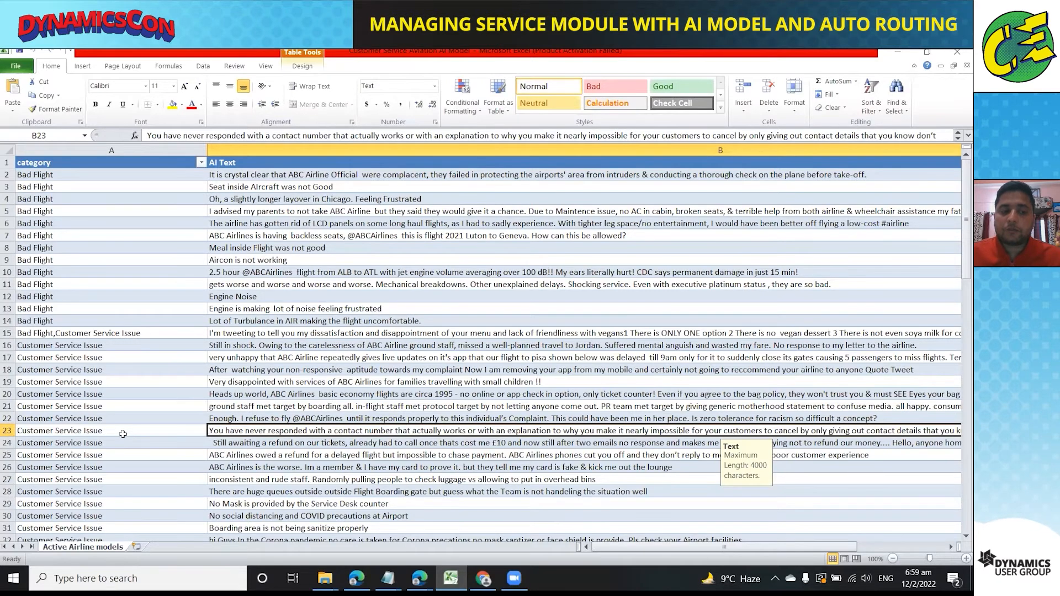
scroll(122, 434, "down", 20)
left_click(56, 395)
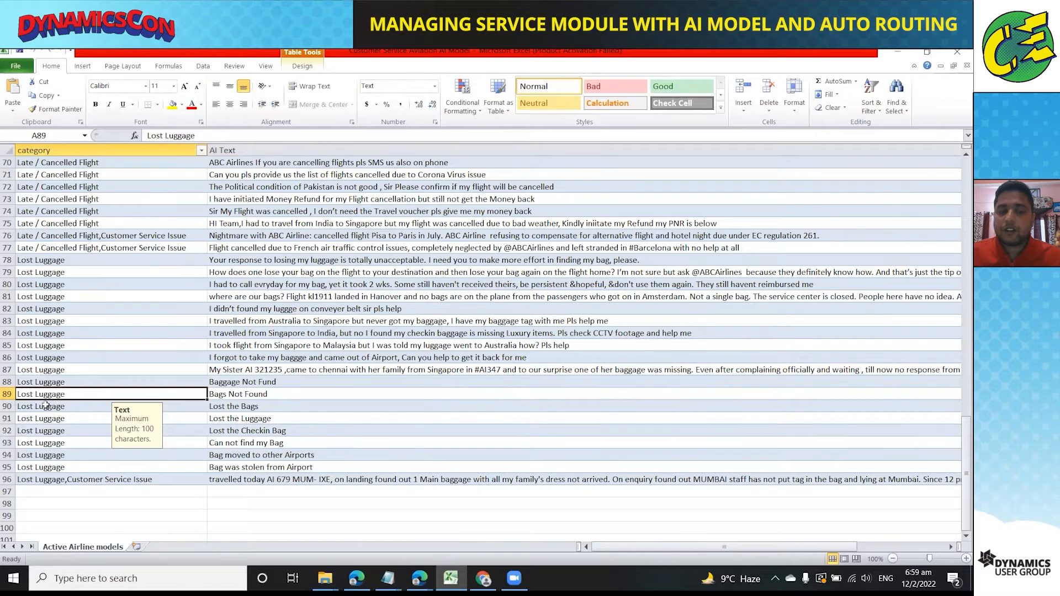
left_click(451, 579)
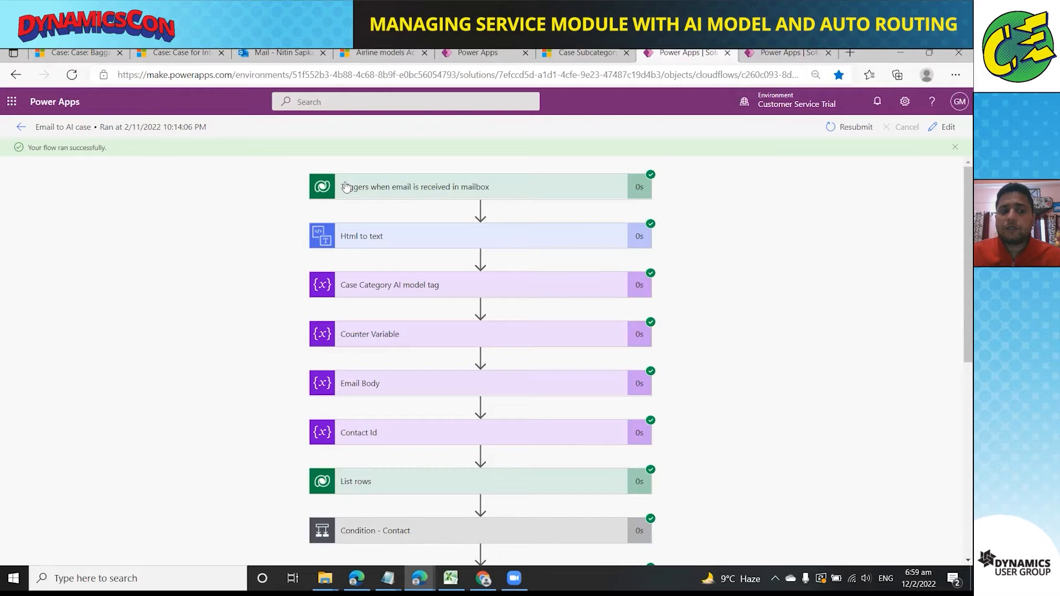
Step: Examine the inputs and outputs of the email-received trigger in the Email to AI case flow run
scroll(494, 320, "down", 1)
scroll(638, 276, "up", 1)
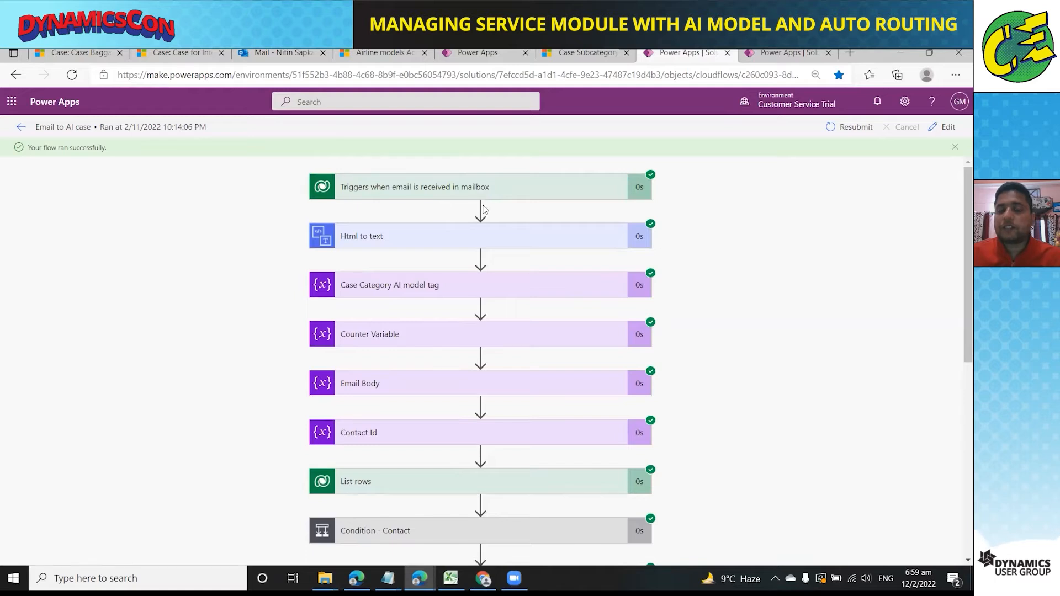
left_click(492, 191)
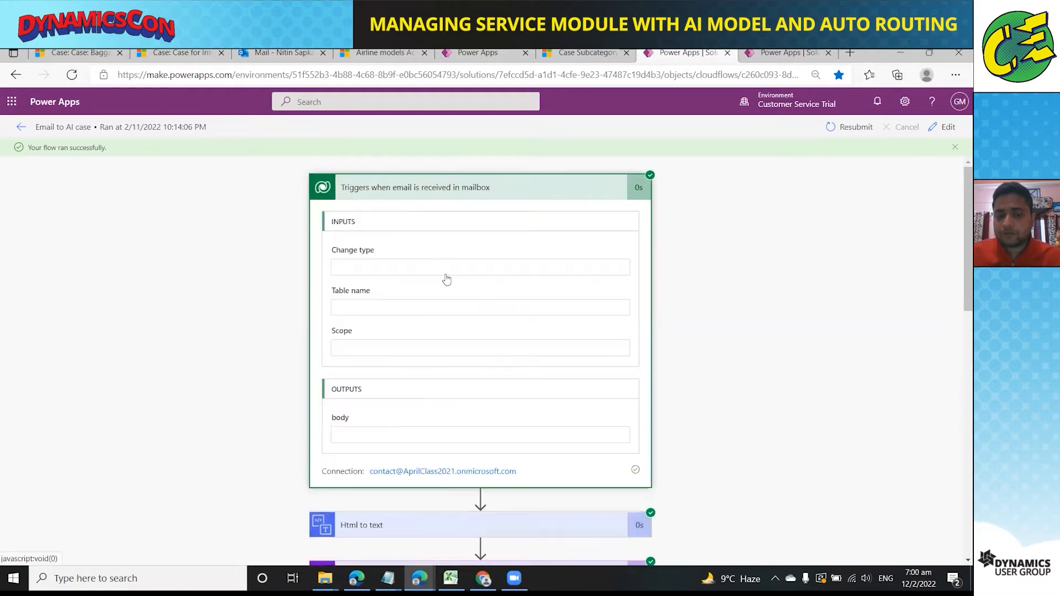
scroll(446, 287, "down", 5)
scroll(470, 308, "up", 5)
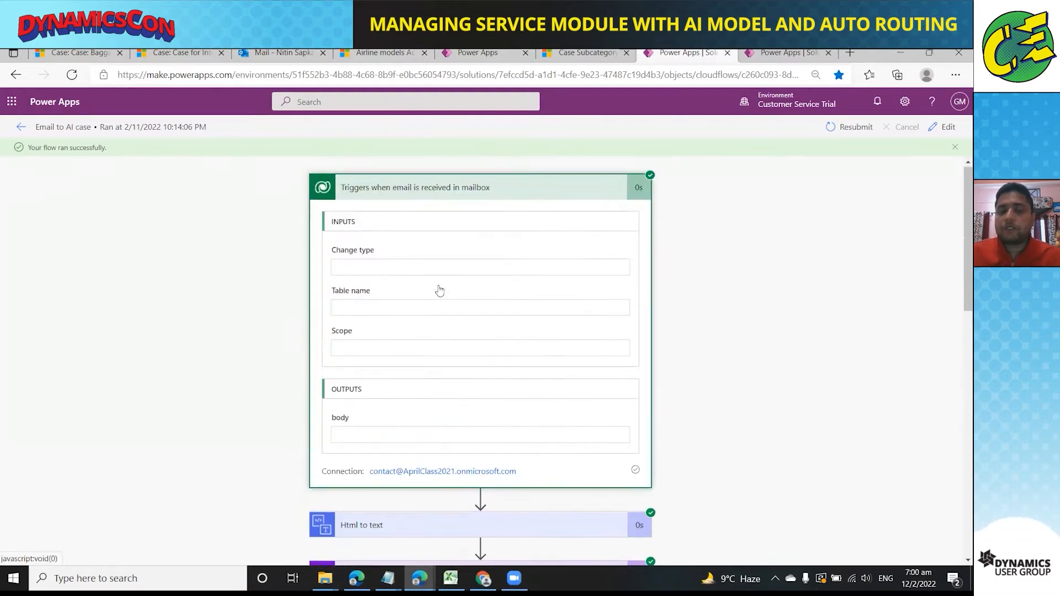
scroll(379, 262, "down", 1)
scroll(418, 316, "up", 1)
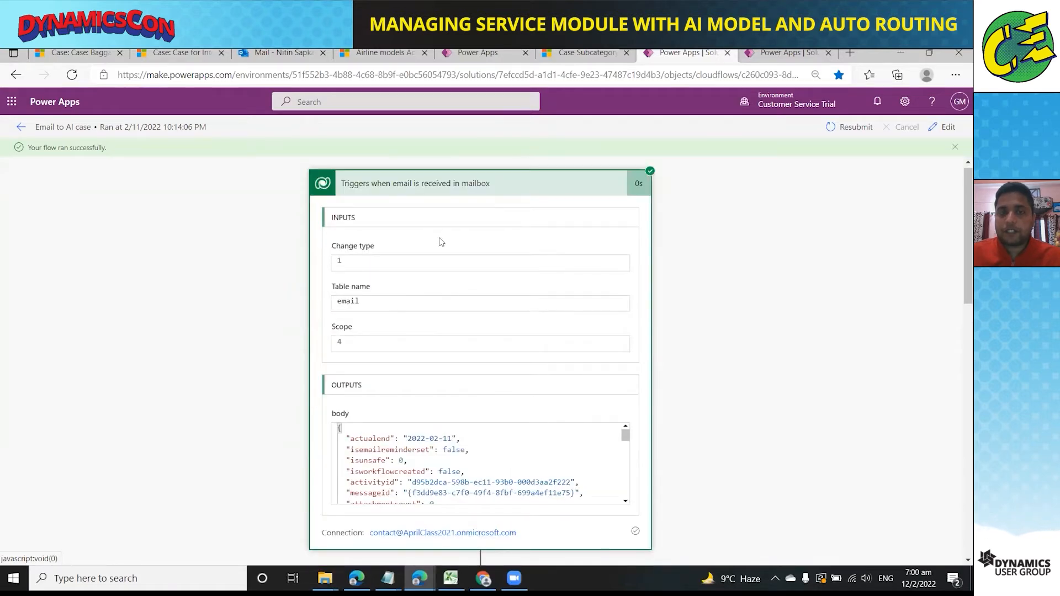
left_click(479, 199)
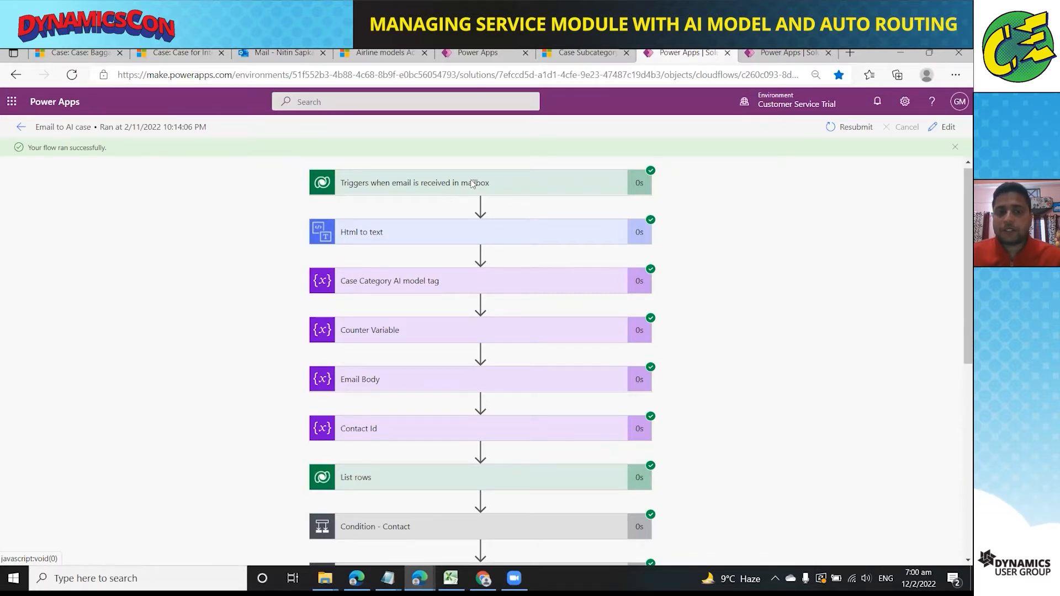
Step: Inspect the HTML content and plain text output of the run's first Html to text action
left_click(454, 236)
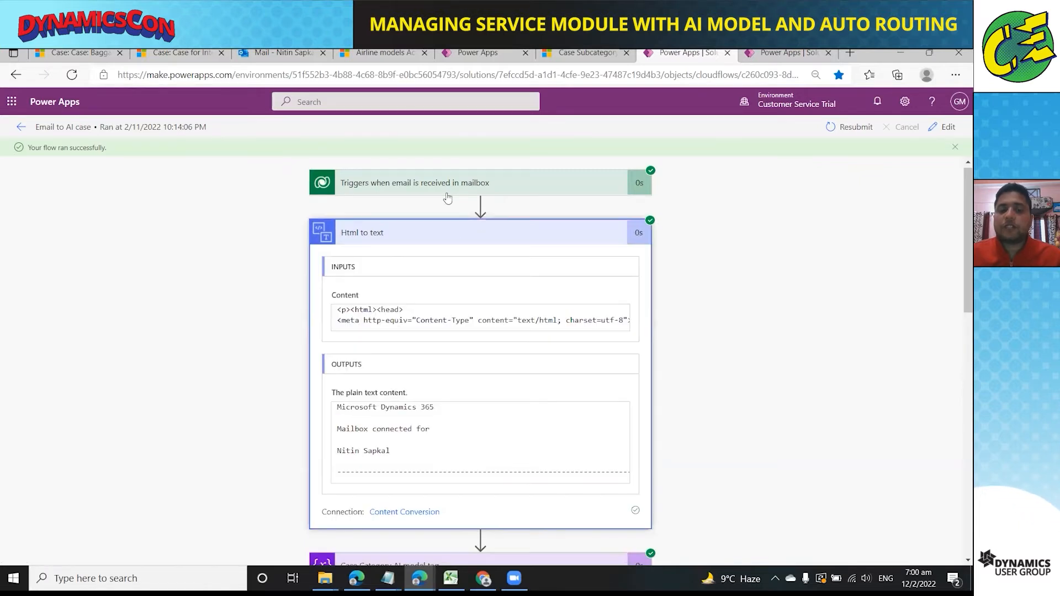
double_click(397, 316)
key("Up")
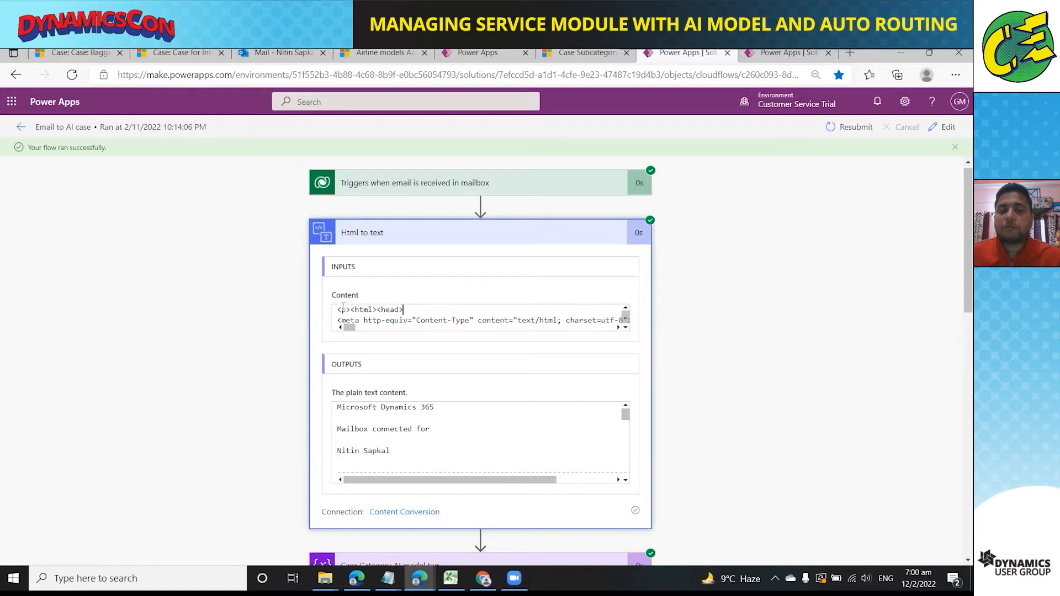
left_click(335, 310, "shift")
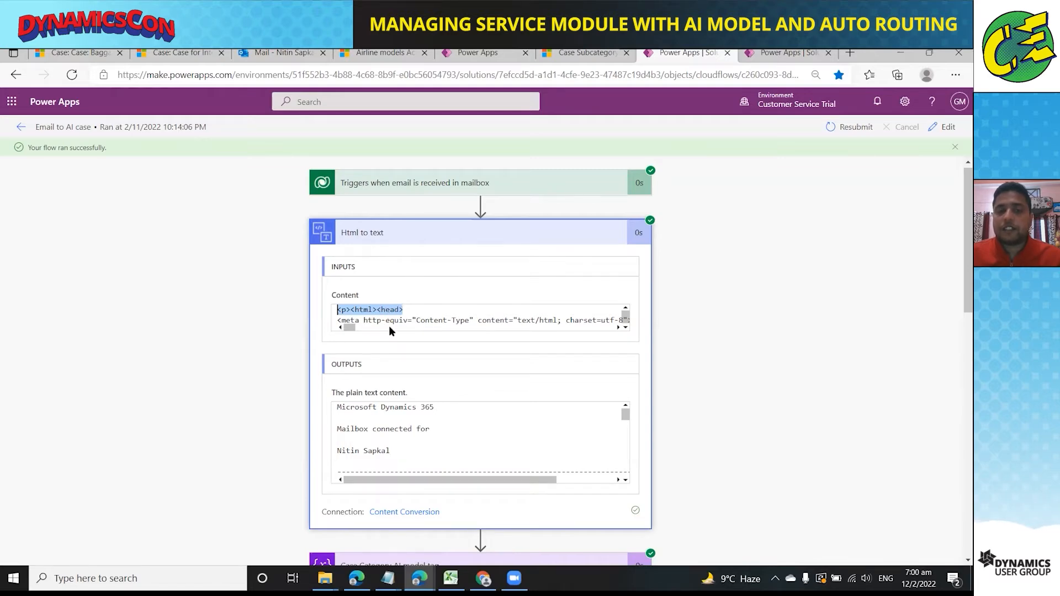
left_click(426, 242)
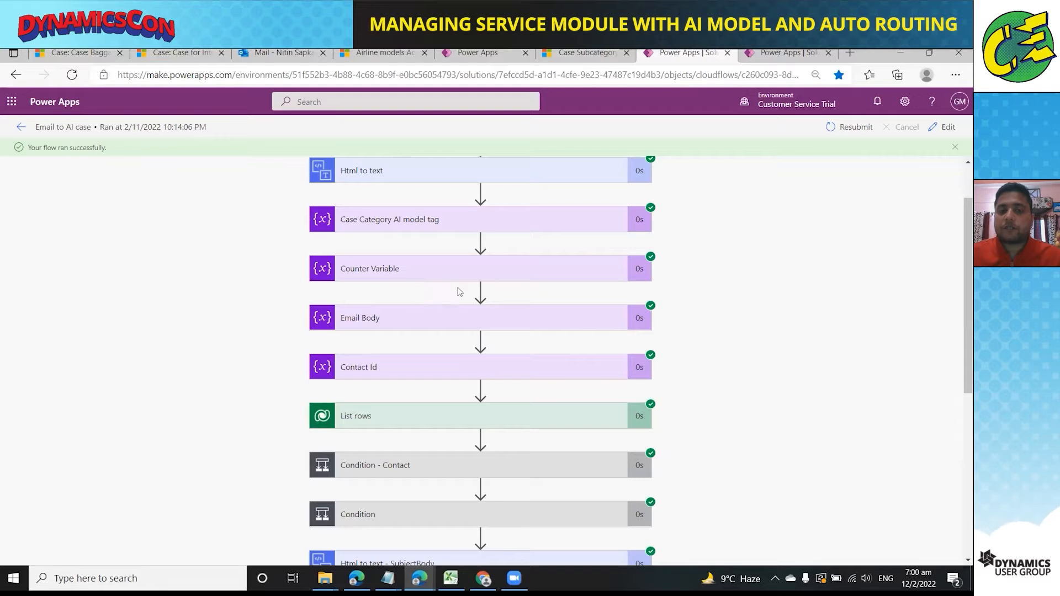
Step: Inspect the table name and row filter used by the List rows action that looks up the contact
scroll(465, 269, "down", 1)
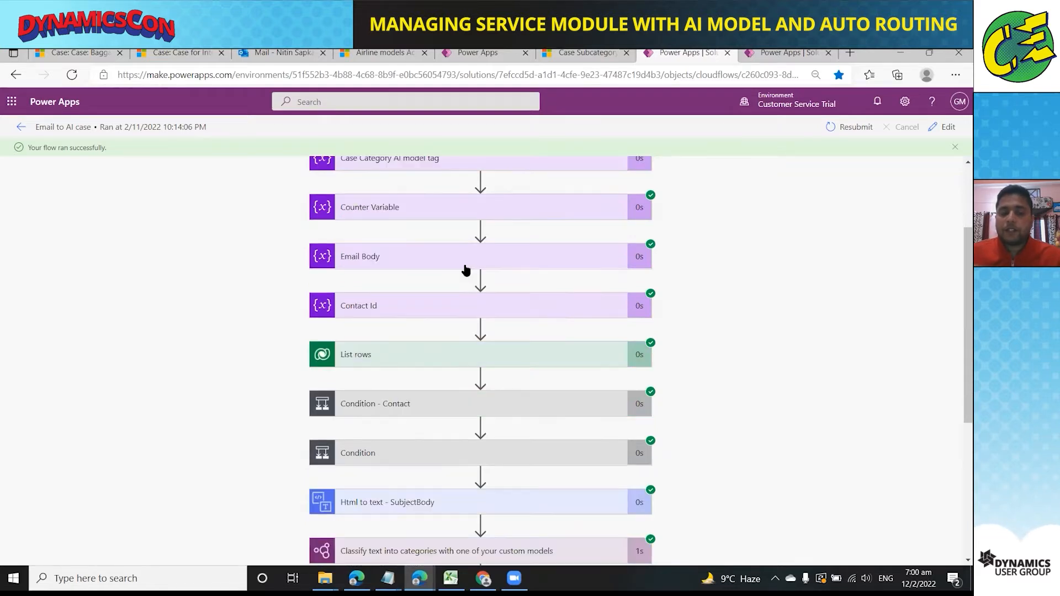
left_click(413, 354)
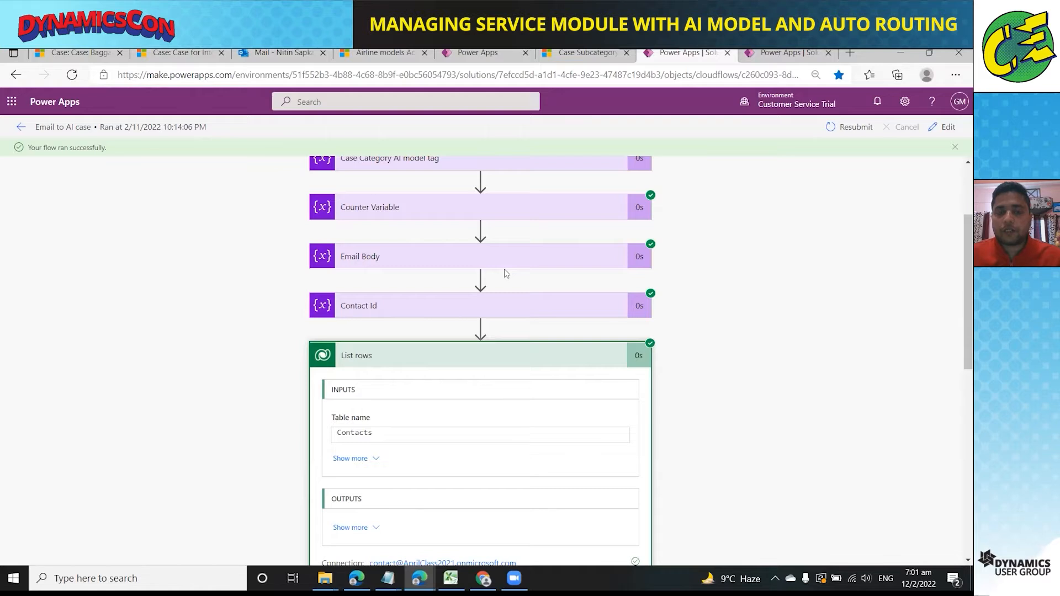
left_click(374, 458)
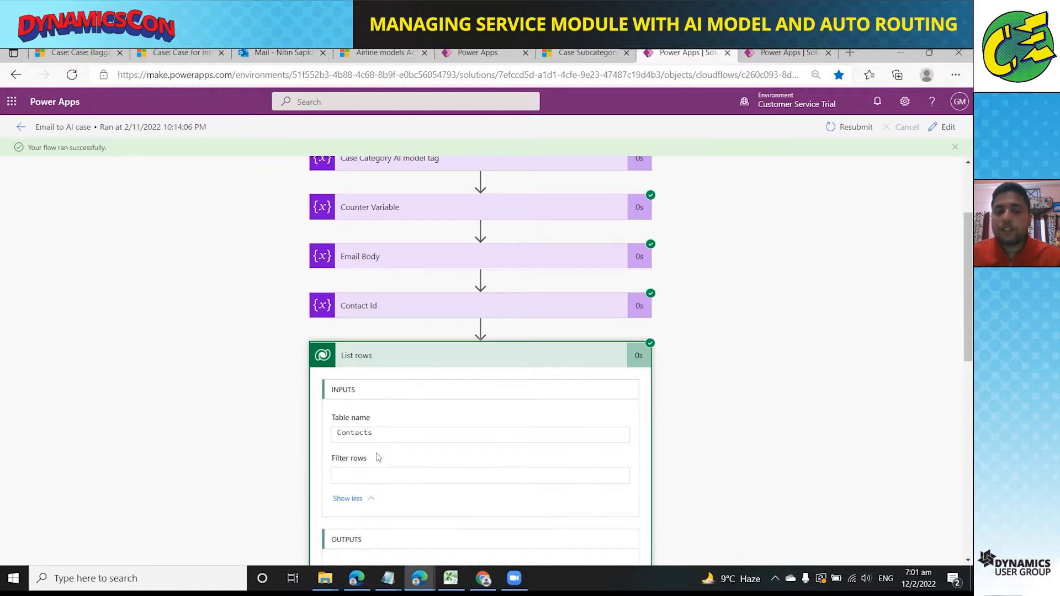
scroll(428, 376, "down", 2)
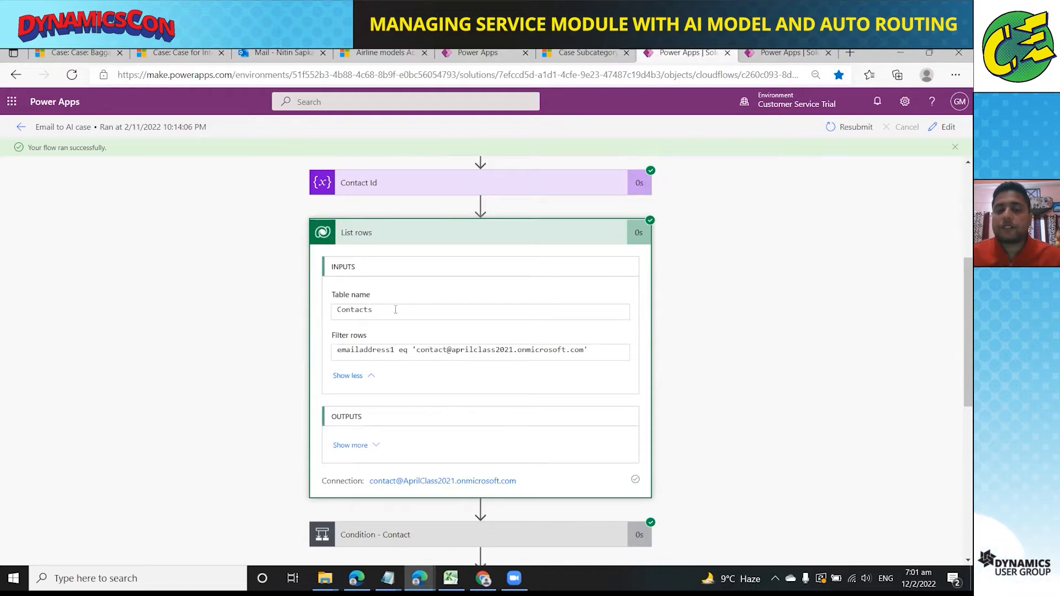
left_click(428, 236)
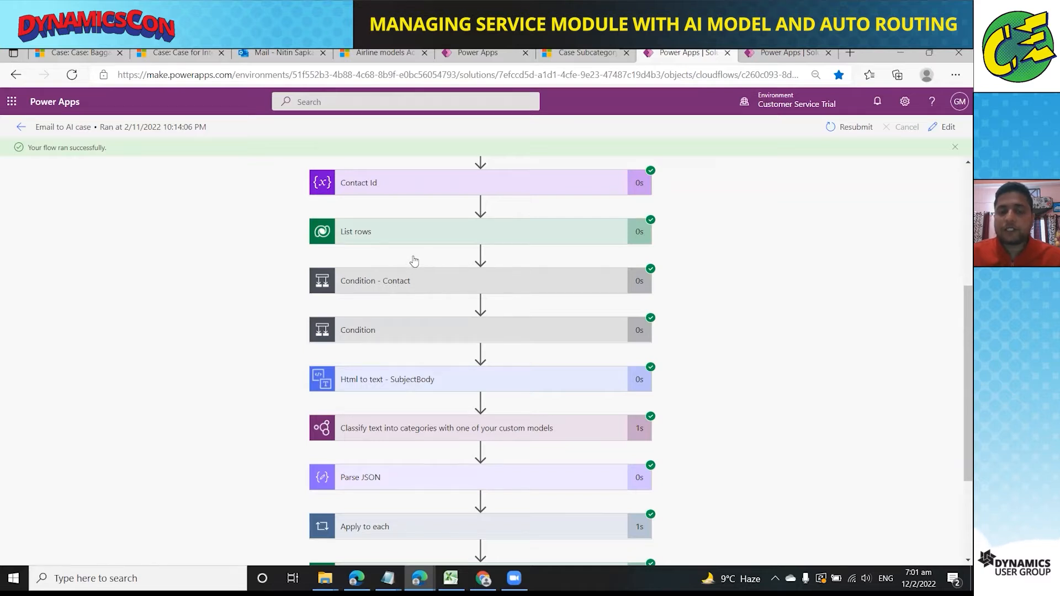
Step: Inspect the input and plain text output of the Html to text - SubjectBody action
scroll(437, 259, "down", 1)
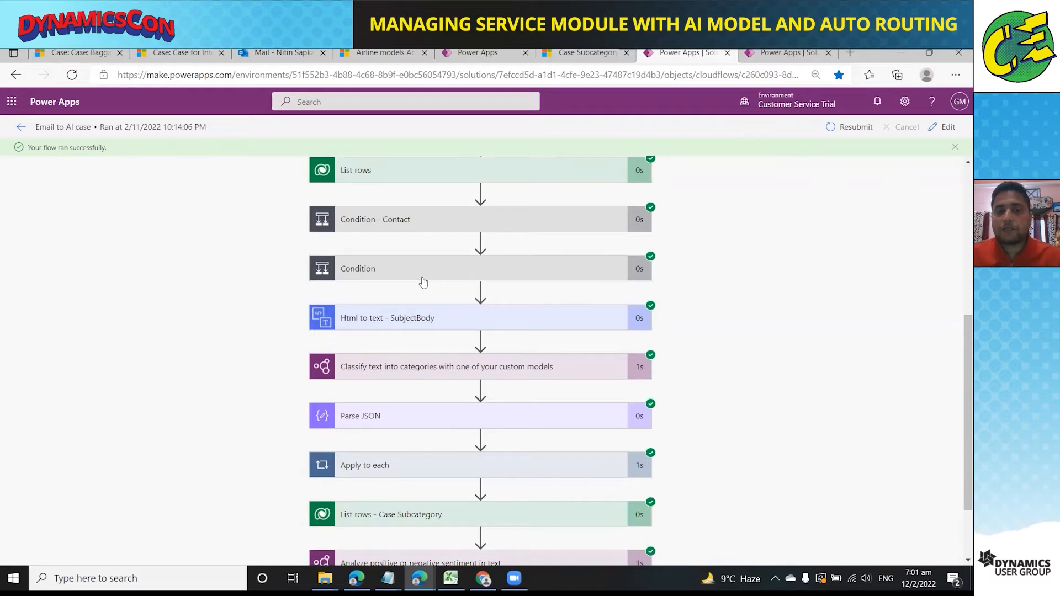
left_click(415, 318)
scroll(296, 241, "down", 1)
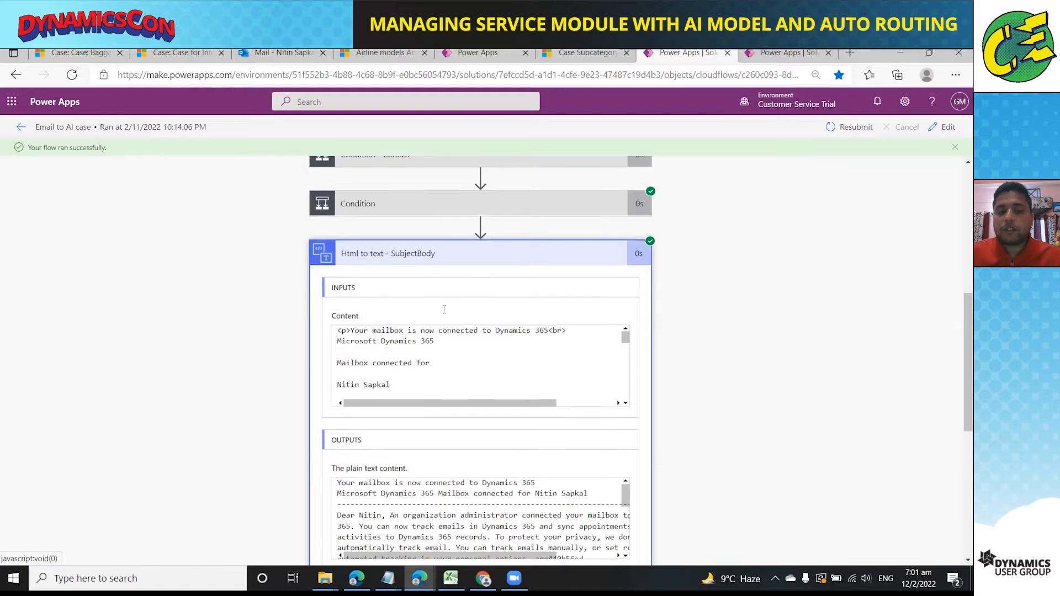
scroll(442, 343, "down", 4)
scroll(453, 309, "up", 3)
scroll(457, 296, "up", 1)
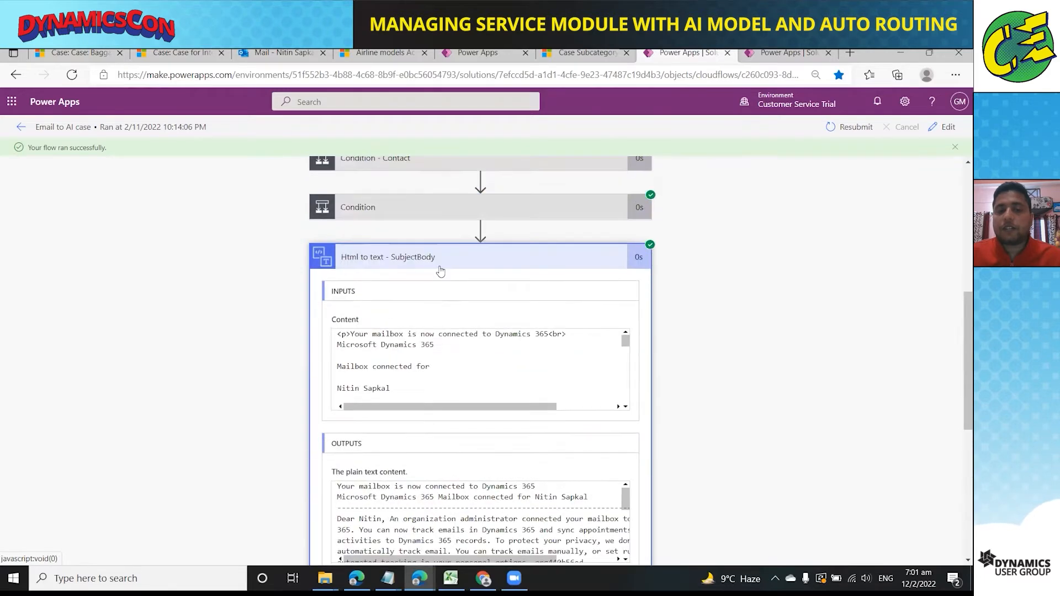
left_click(440, 264)
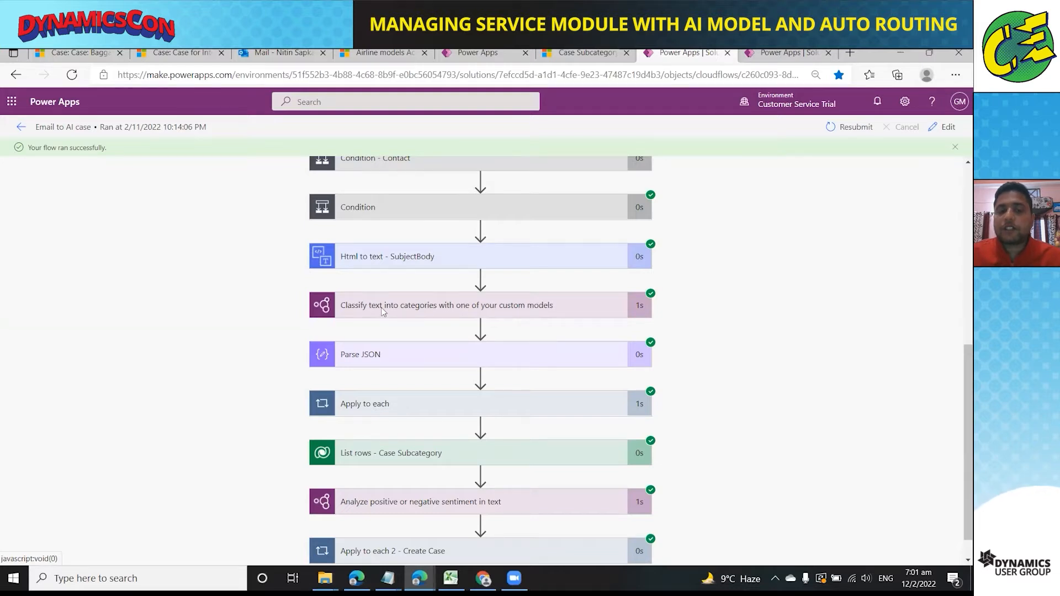
Step: Inspect the AI model and text inputs of the run's action that classifies text into categories
left_click(393, 315)
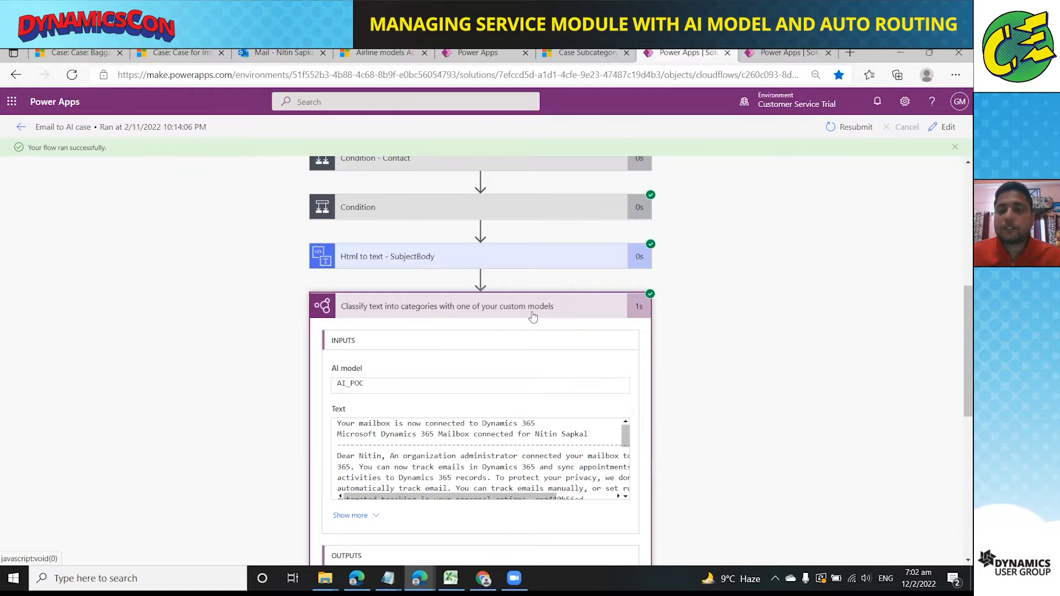
Step: In the flow's editor, insert AI Builder's "Classify text into categories with one of your custom models" action directly after Html to text - SubjectBody
key("ctrl+Tab")
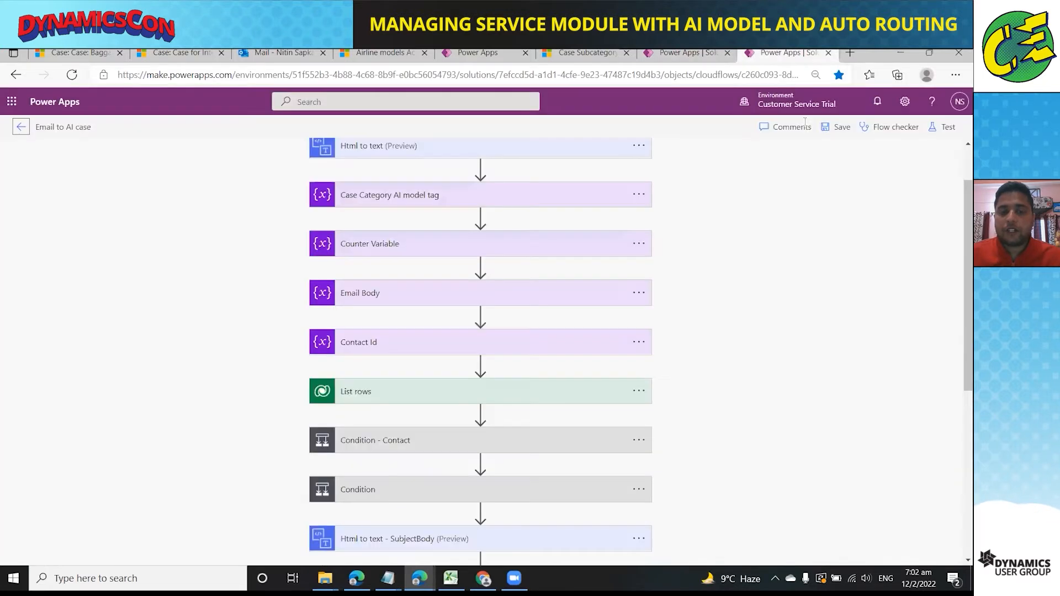
scroll(442, 209, "down", 3)
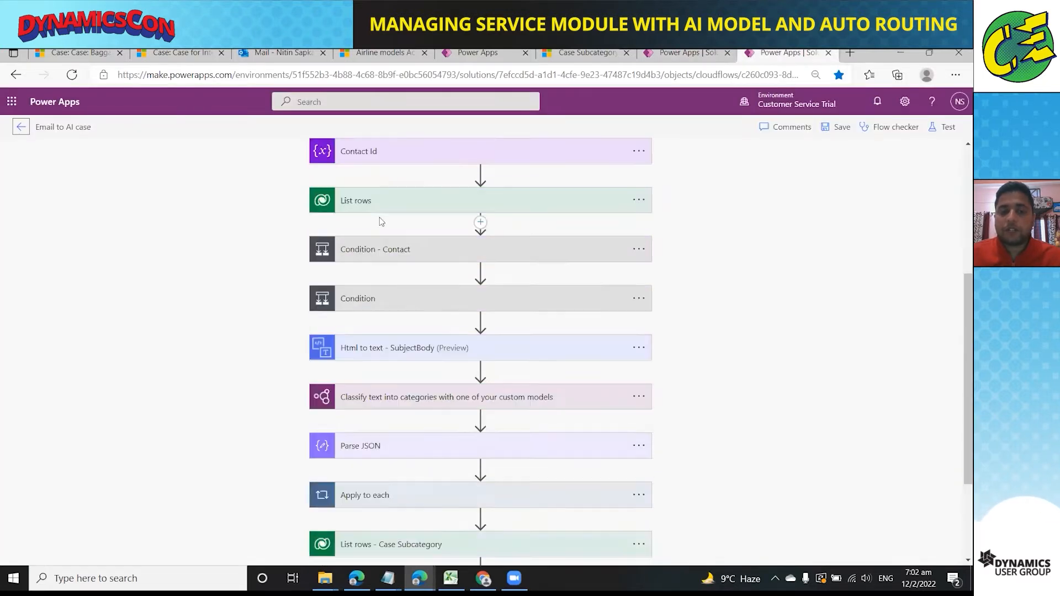
scroll(445, 256, "down", 2)
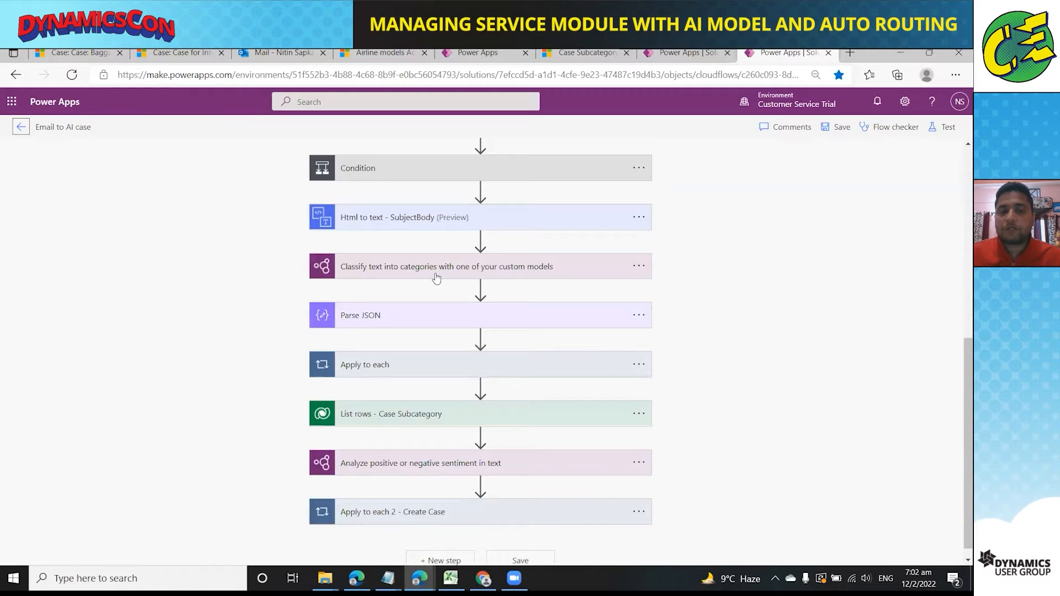
left_click(480, 239)
left_click(488, 260)
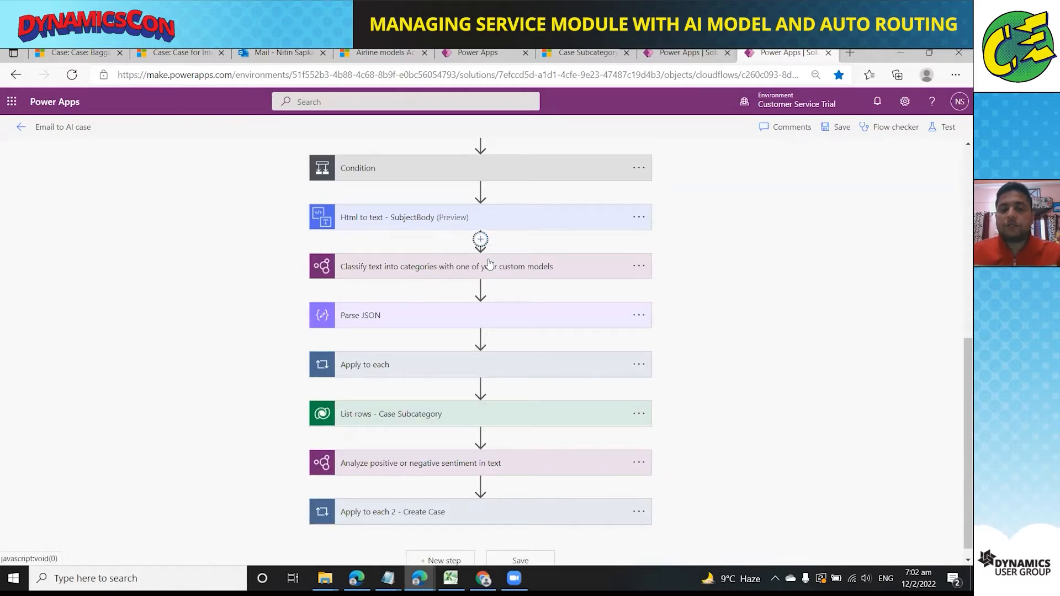
type("AI")
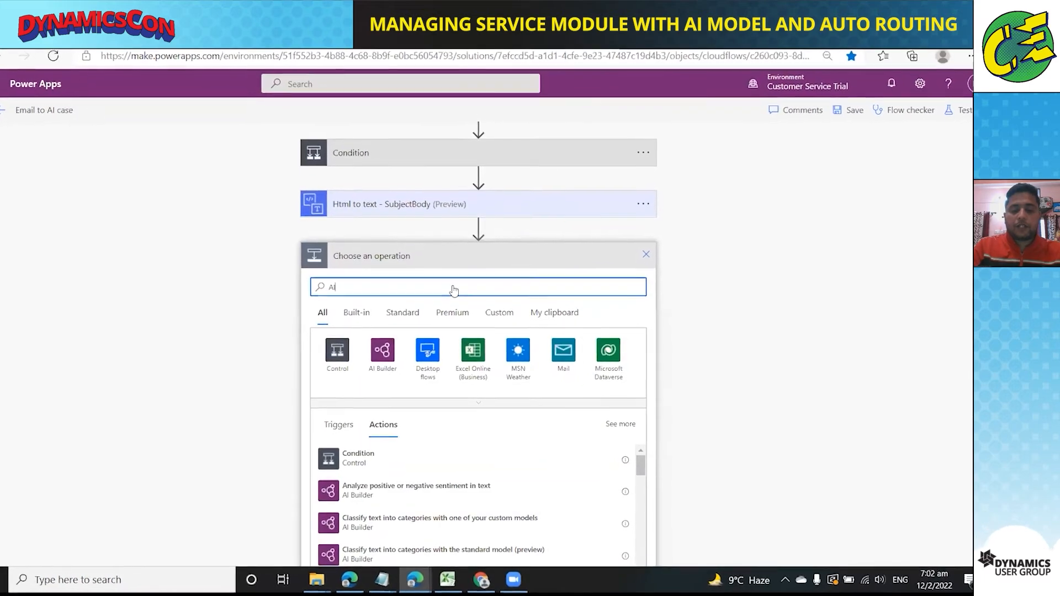
type(" buil")
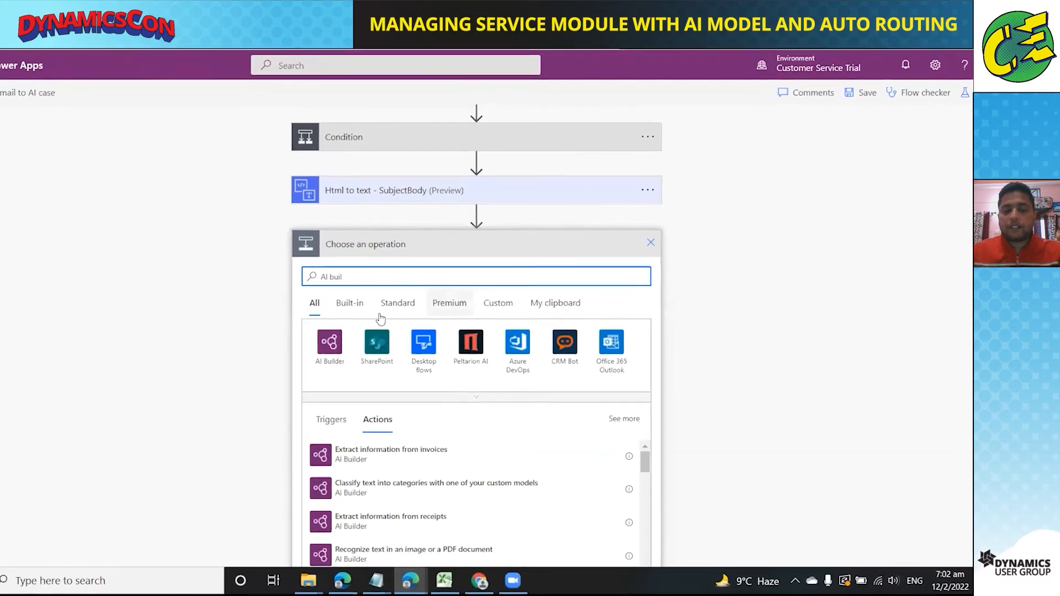
left_click(337, 351)
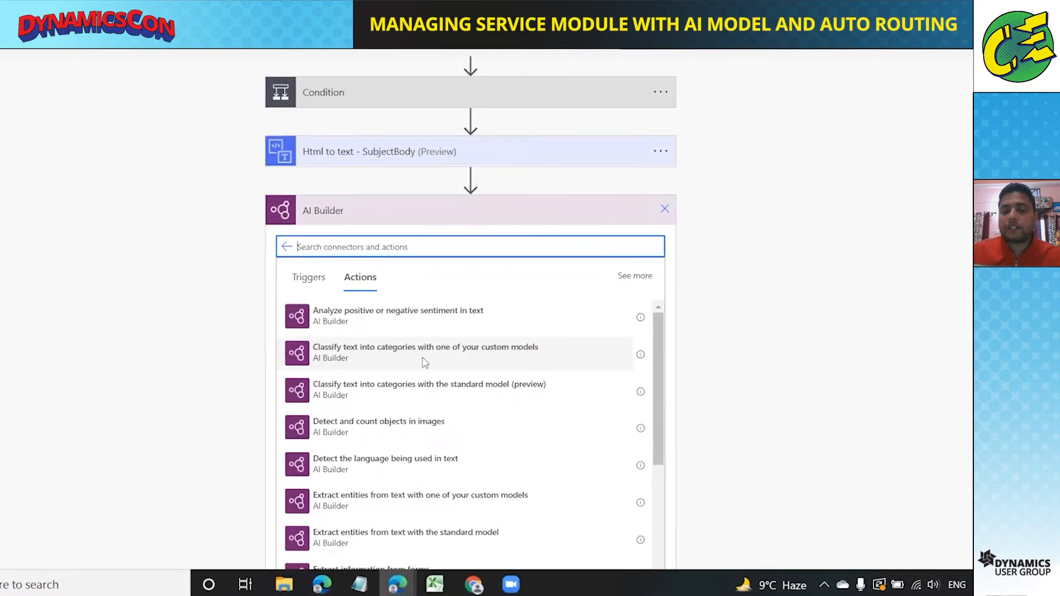
left_click(508, 362)
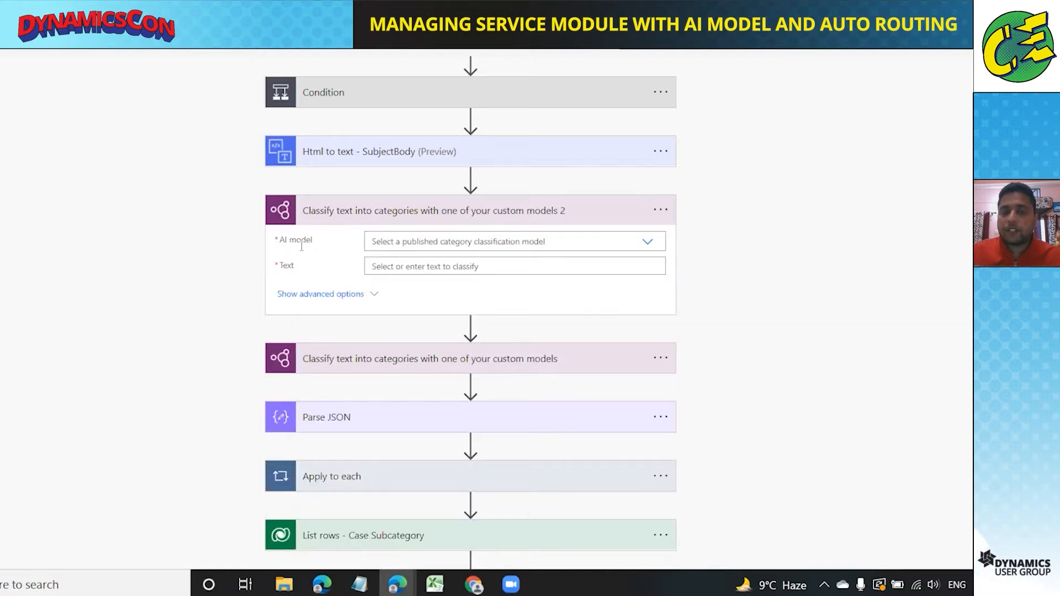
Step: Set the new classification action's AI model to AI_POC and its text to the plain text content from Html to text - SubjectBody
left_click(645, 241)
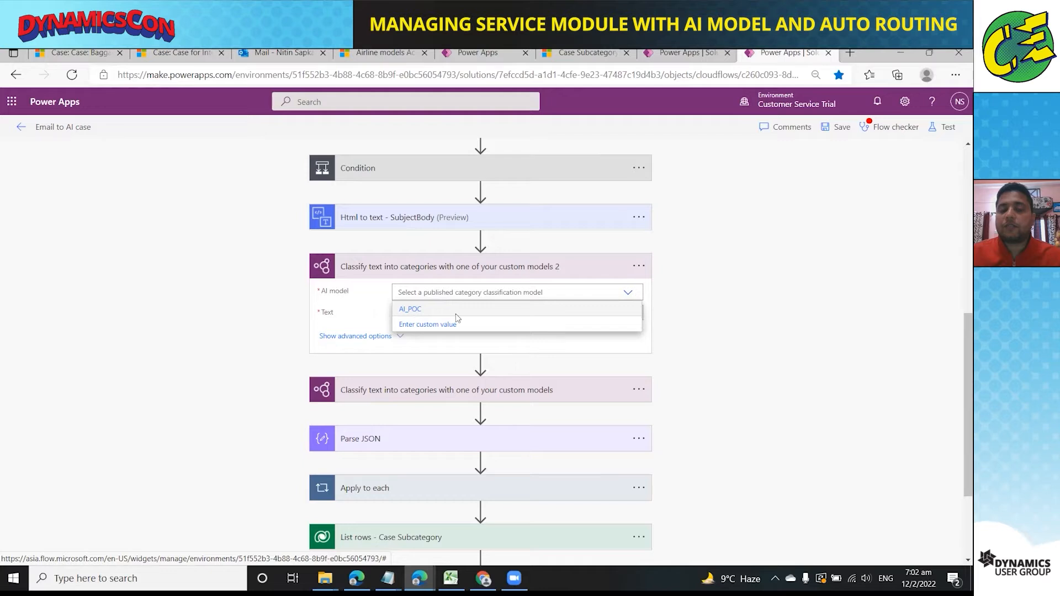
left_click(416, 312)
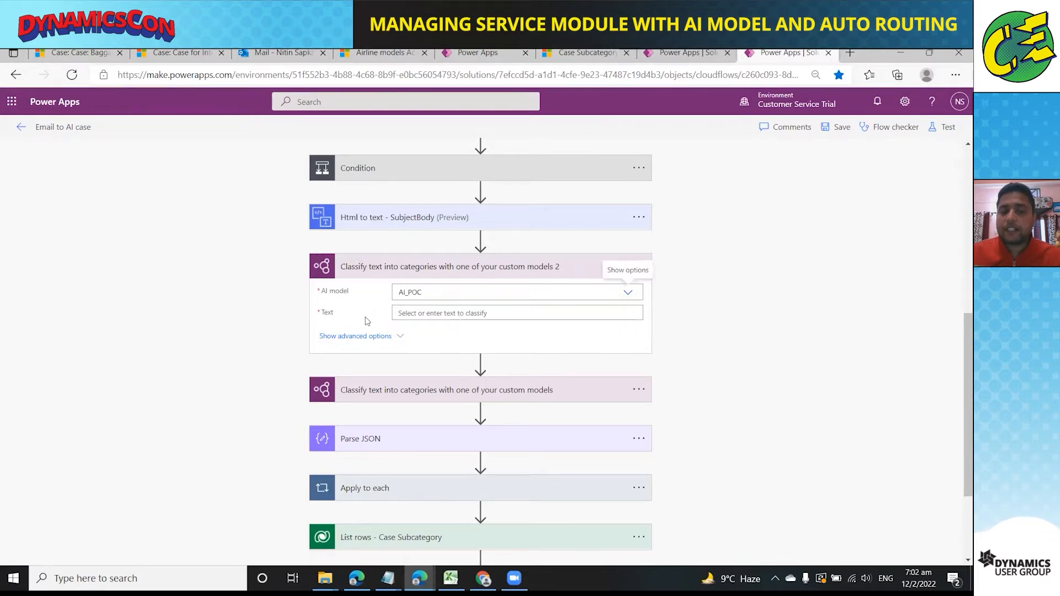
left_click(407, 315)
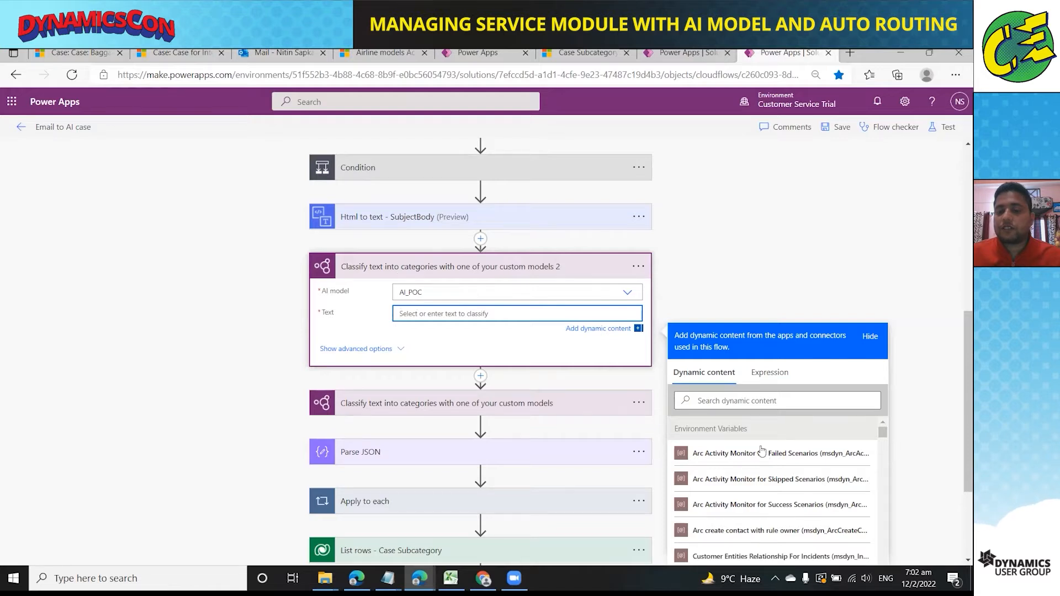
scroll(762, 445, "down", 5)
scroll(760, 459, "down", 3)
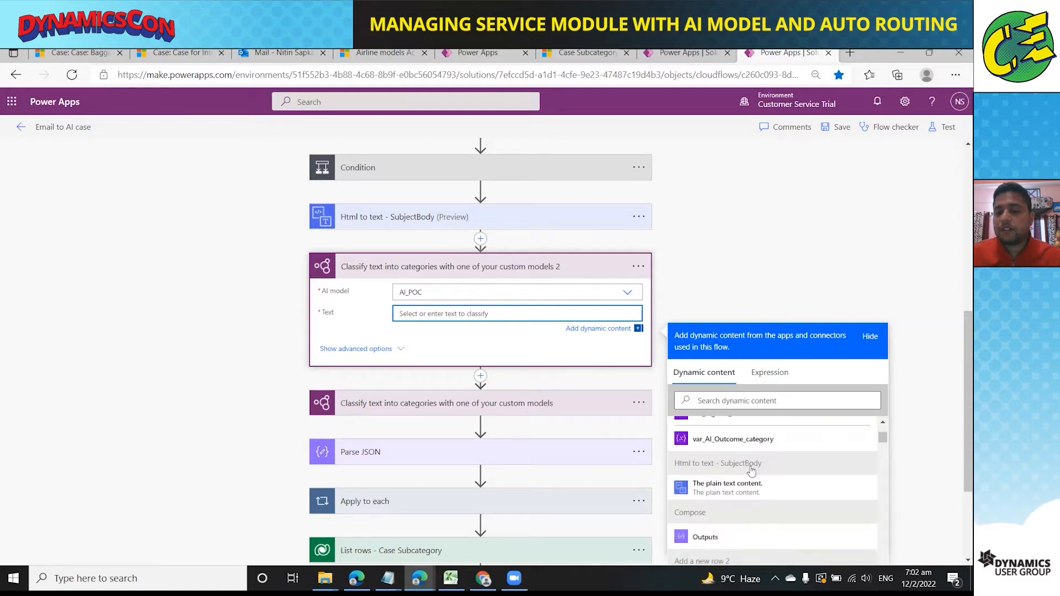
scroll(751, 470, "down", 1)
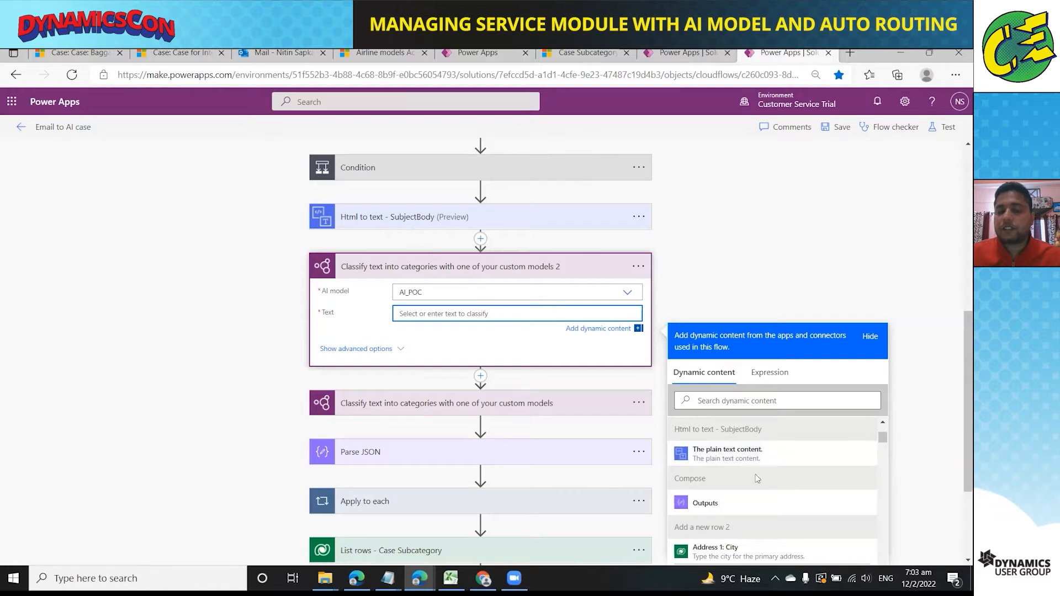
left_click(756, 455)
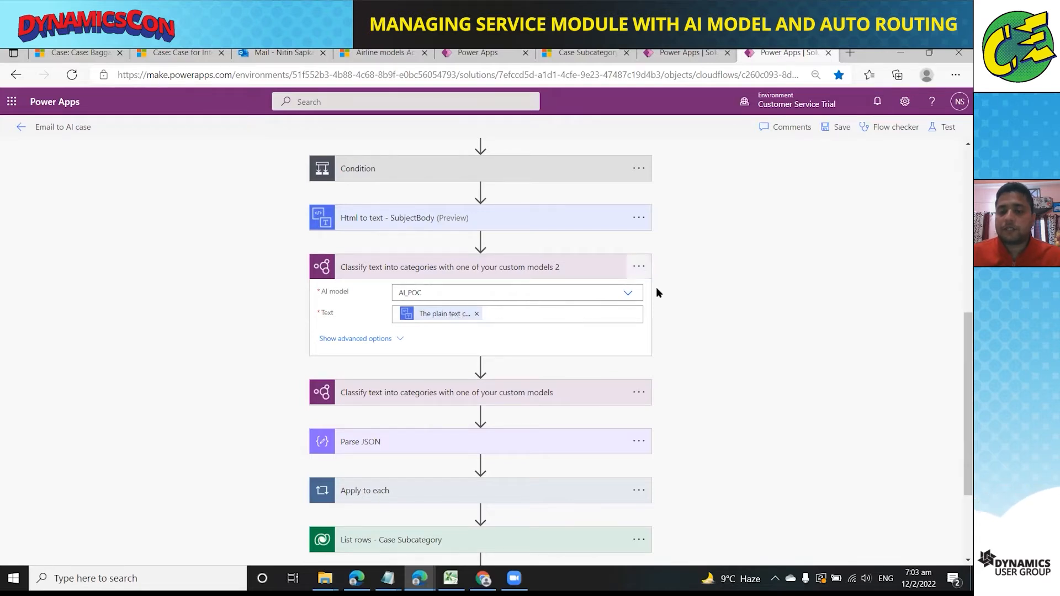
Step: Try to delete the newly inserted text classification action from the flow
left_click(639, 267)
left_click(690, 426)
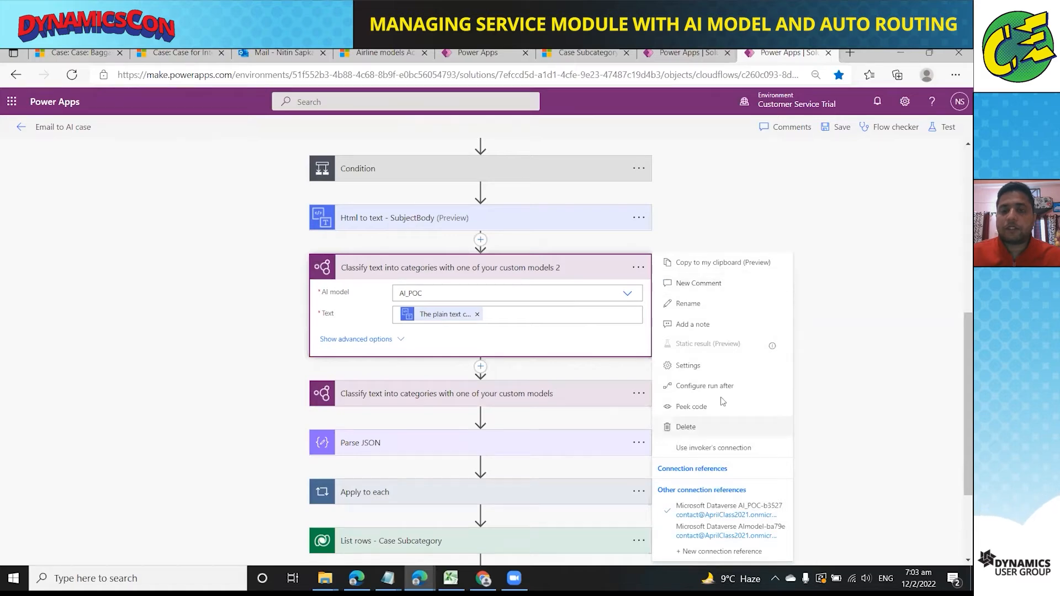
Step: Return to the flow run, inspect the categories and scores output by the text classification action, and expand Parse JSON
left_click(688, 52)
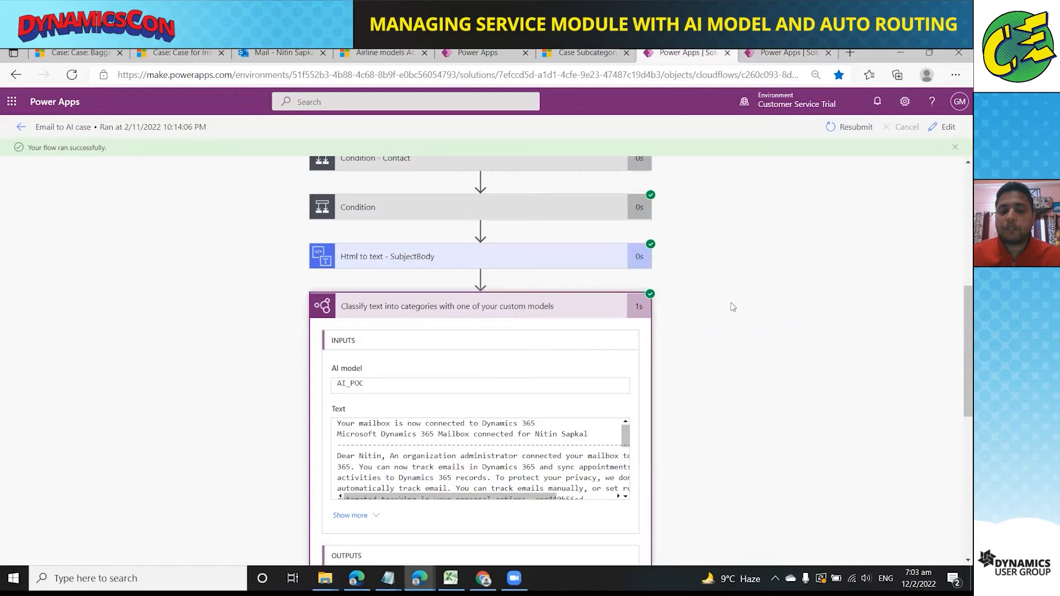
scroll(733, 307, "down", 5)
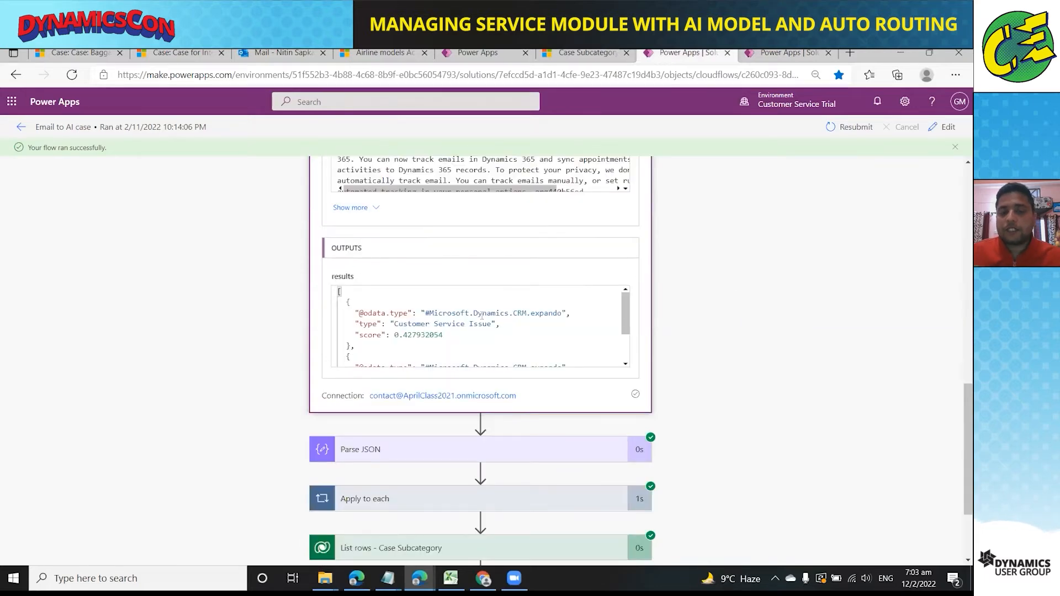
scroll(482, 315, "down", 2)
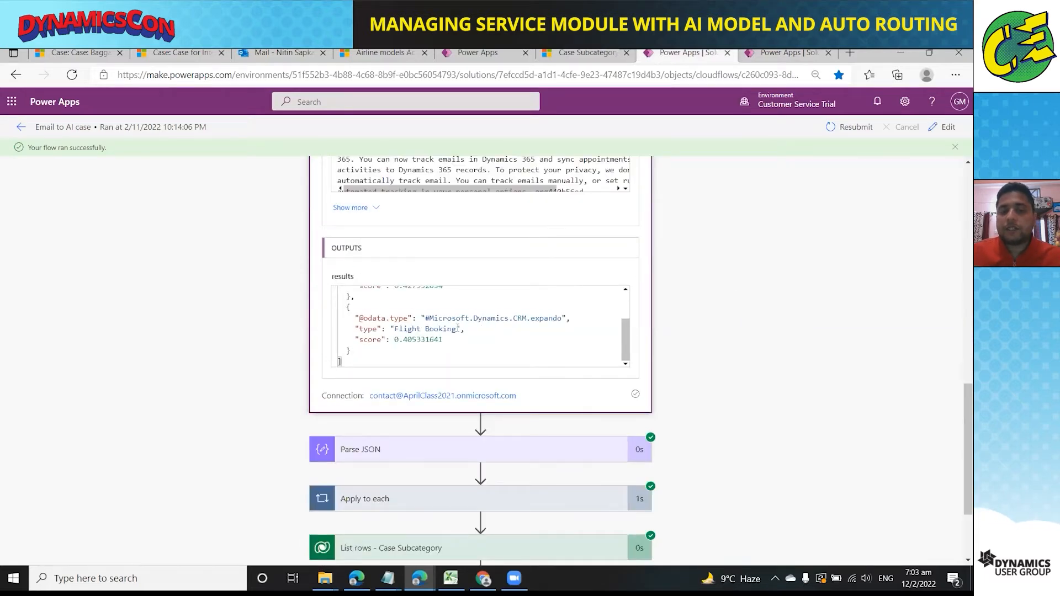
scroll(459, 329, "up", 2)
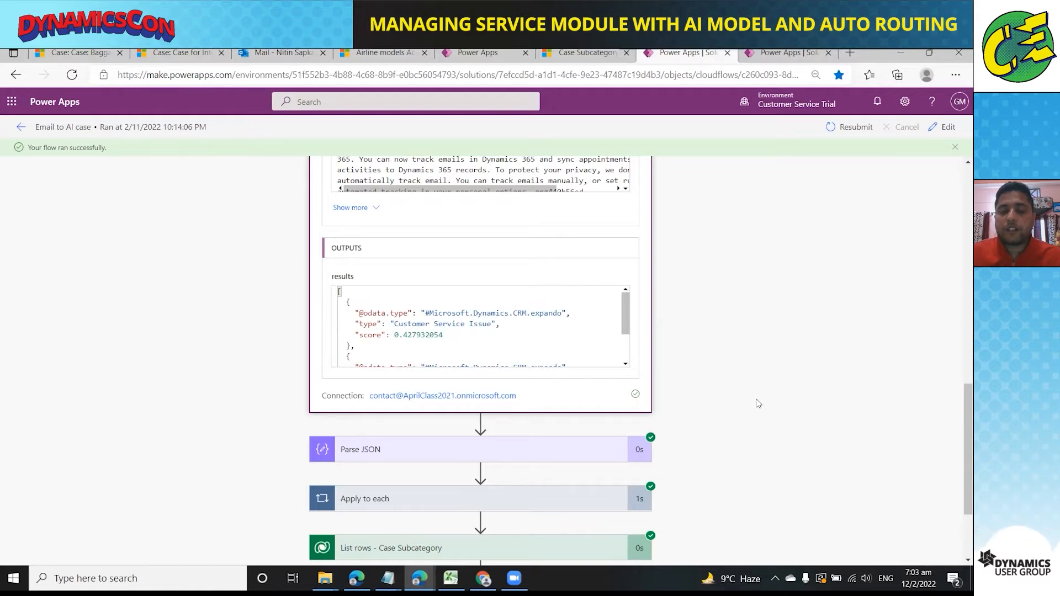
left_click(561, 446)
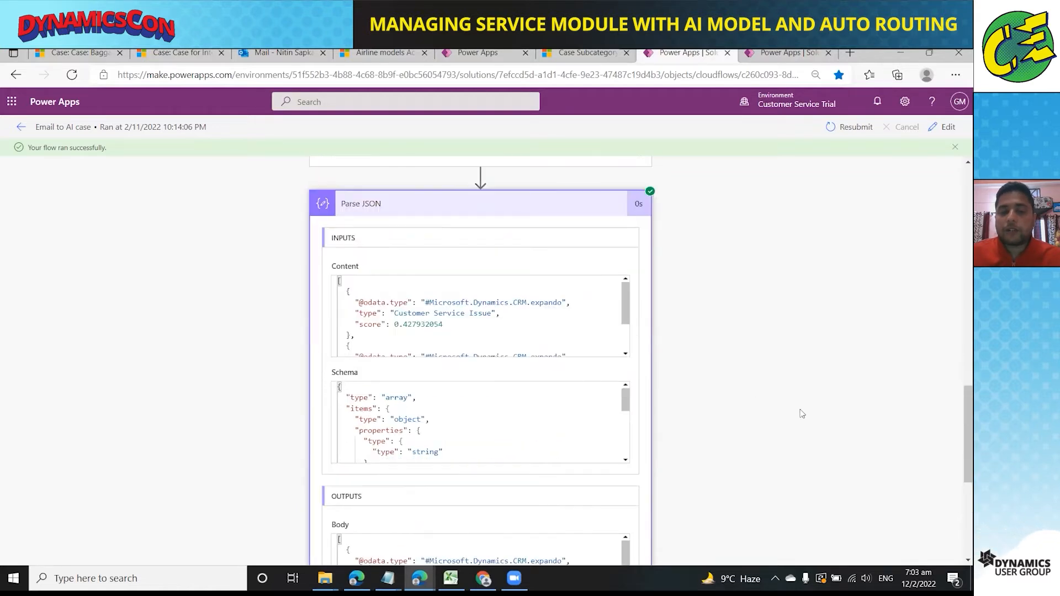
Step: Examine the input text and each returned category type and score of the classification action in the 2/12/2022 6:46:36 AM run
scroll(803, 414, "down", 2)
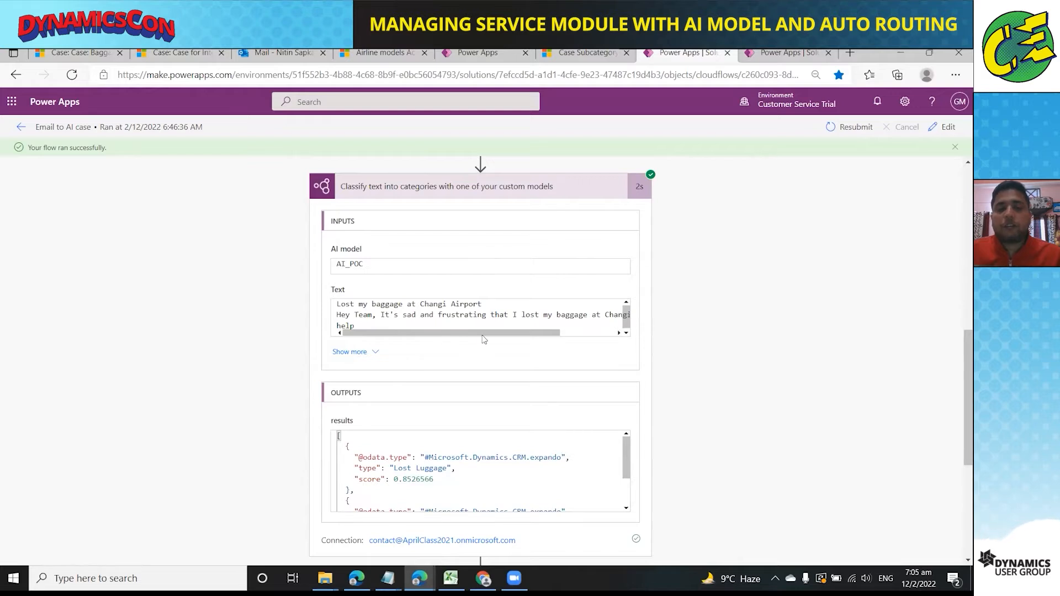
scroll(463, 376, "down", 1)
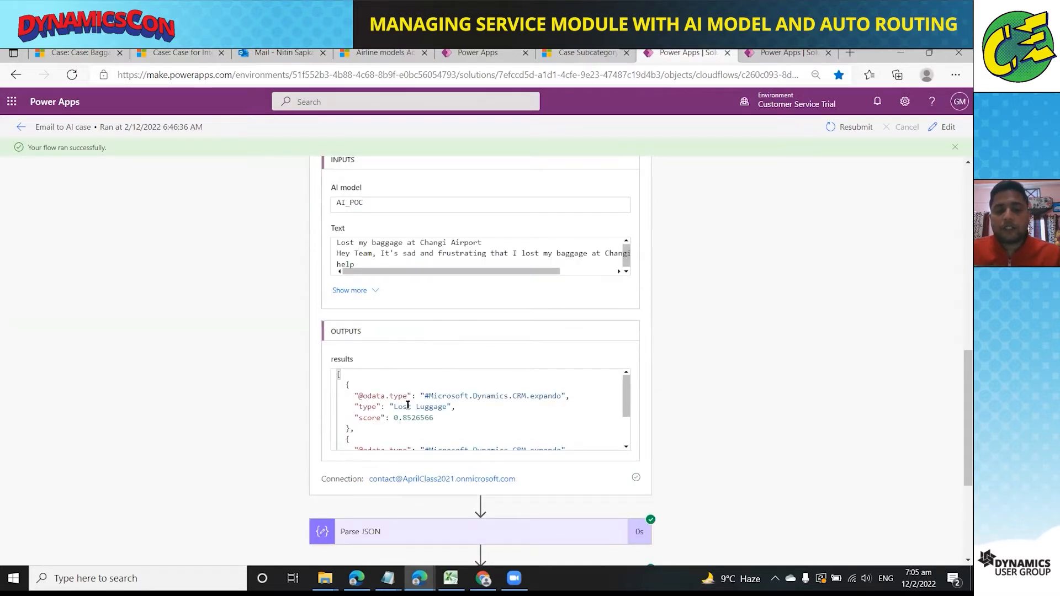
left_click_drag(386, 407, 448, 407)
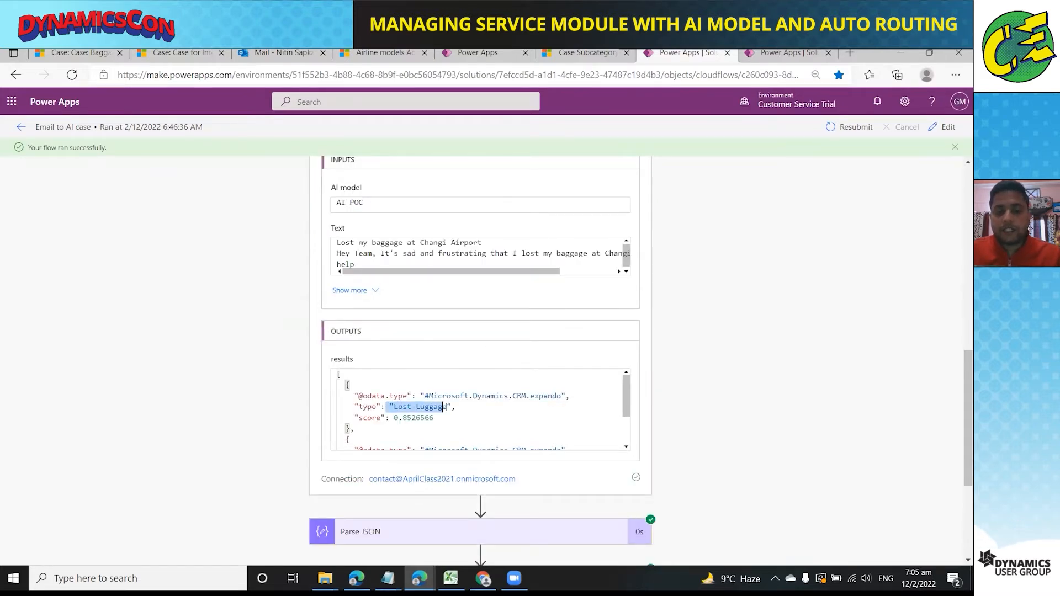
left_click(392, 420)
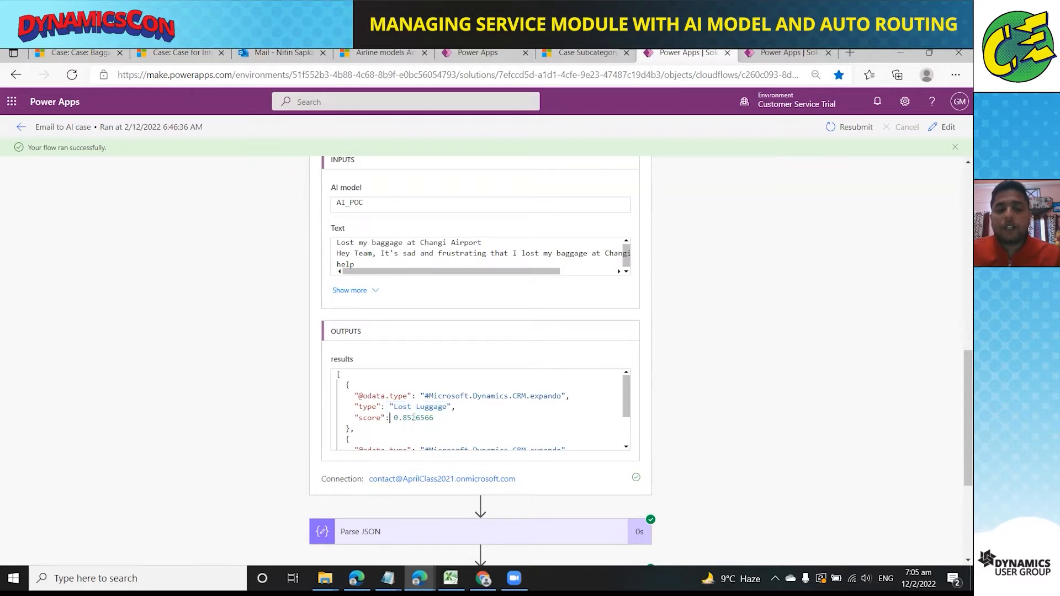
key("shift+Down")
left_click(392, 409)
scroll(412, 415, "down", 2)
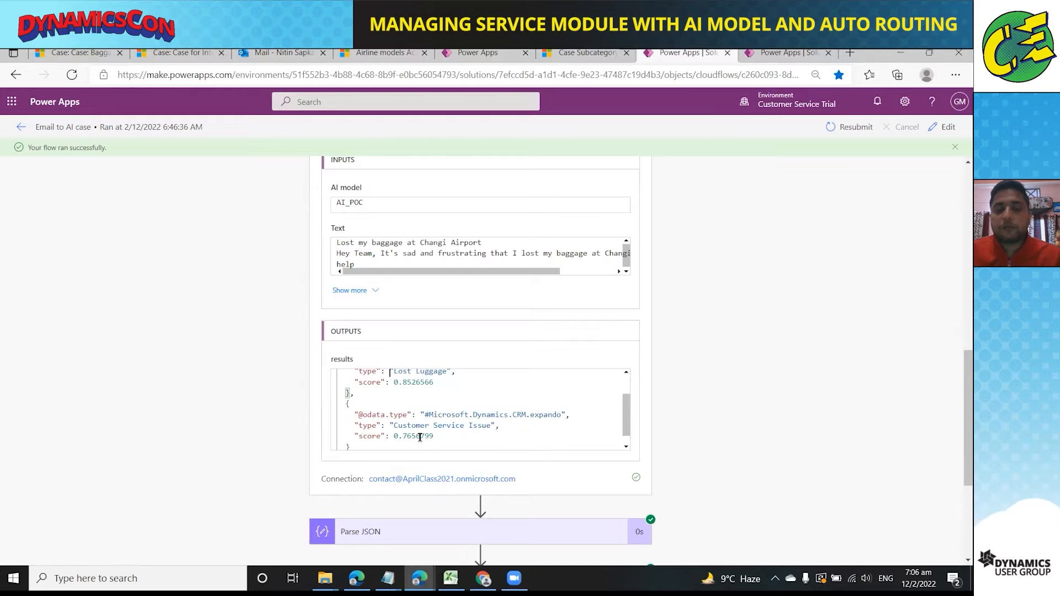
scroll(422, 435, "up", 2)
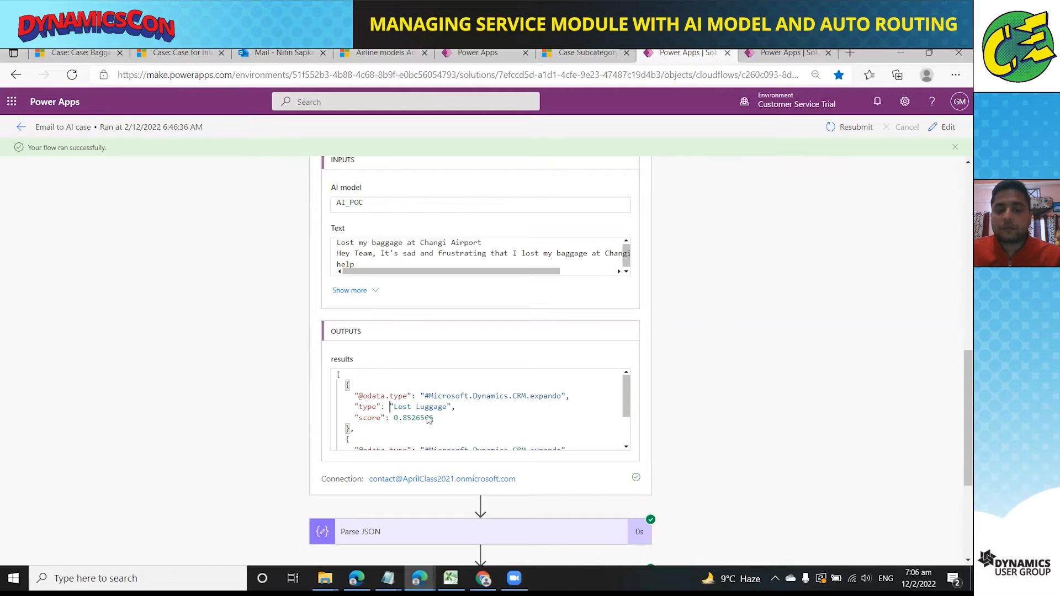
scroll(674, 366, "down", 1)
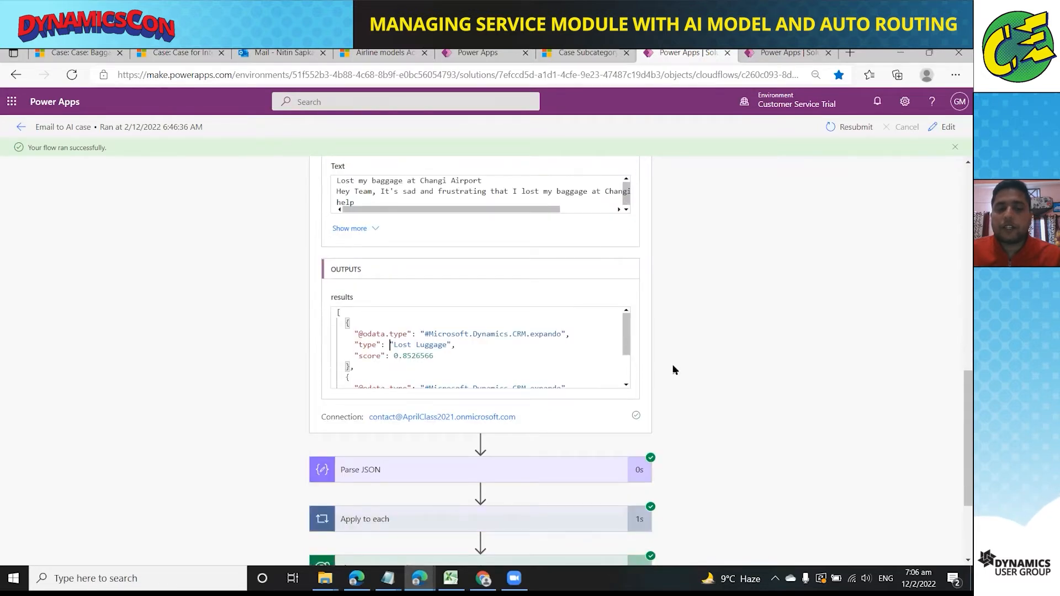
scroll(485, 355, "down", 1)
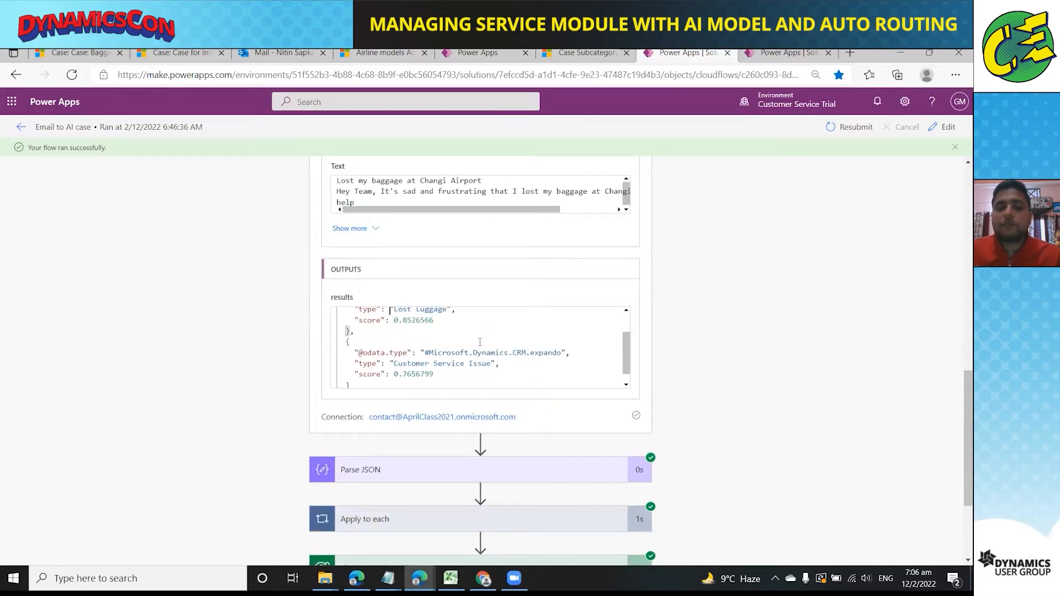
scroll(733, 348, "down", 1)
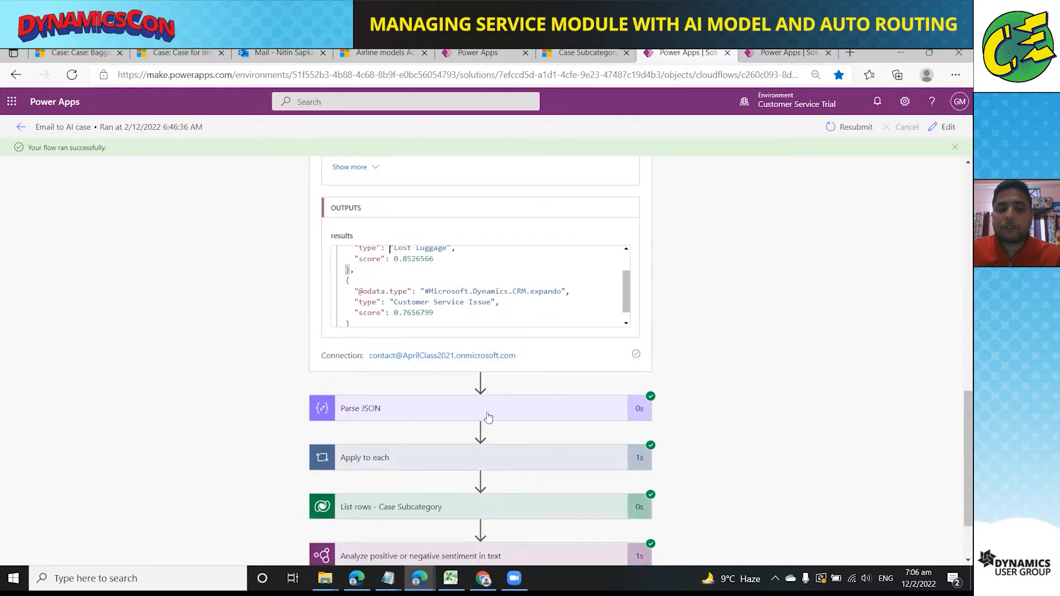
Step: Inspect the content, schema and output body of the Parse JSON action in the lost baggage email's run
left_click(453, 410)
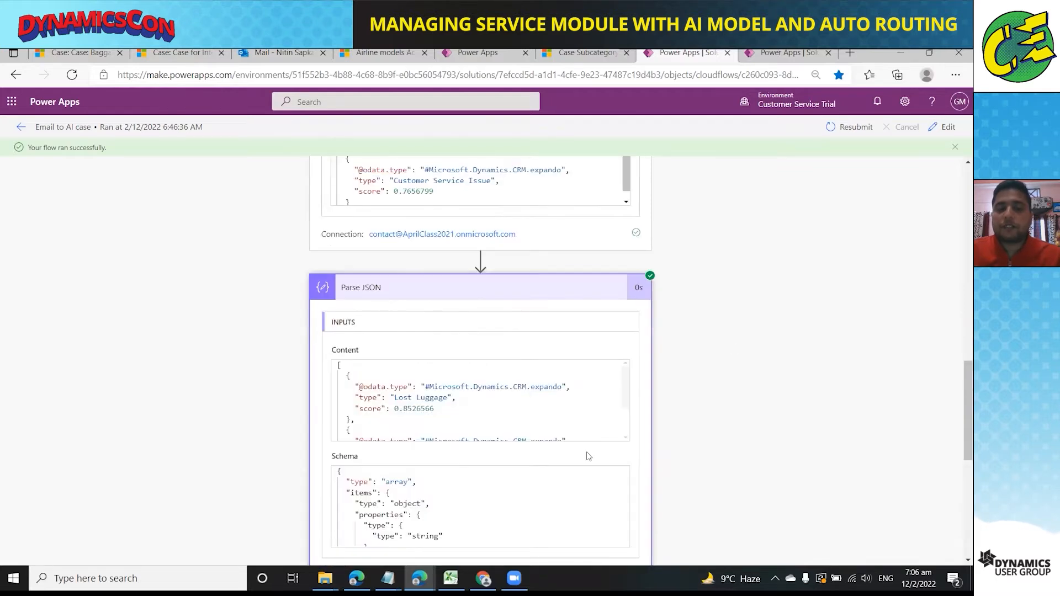
scroll(577, 383, "down", 1)
scroll(734, 337, "down", 3)
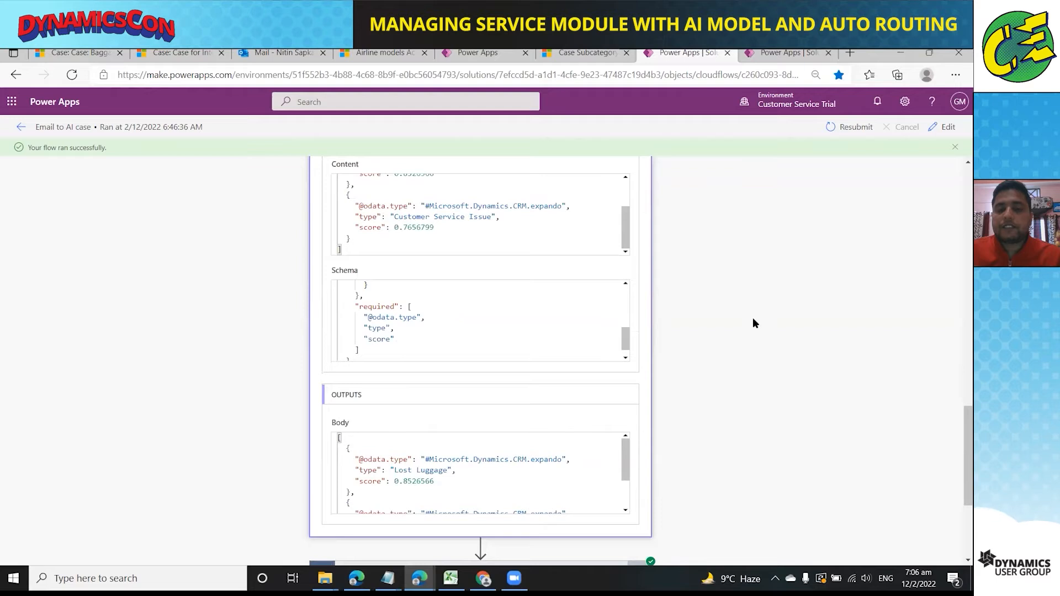
scroll(755, 323, "down", 3)
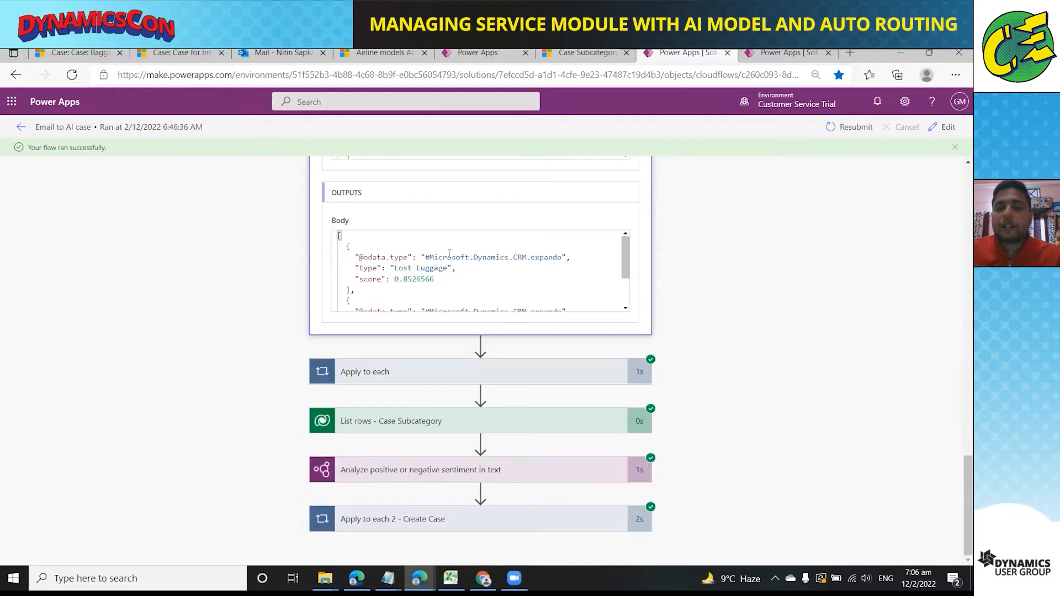
scroll(449, 254, "down", 1)
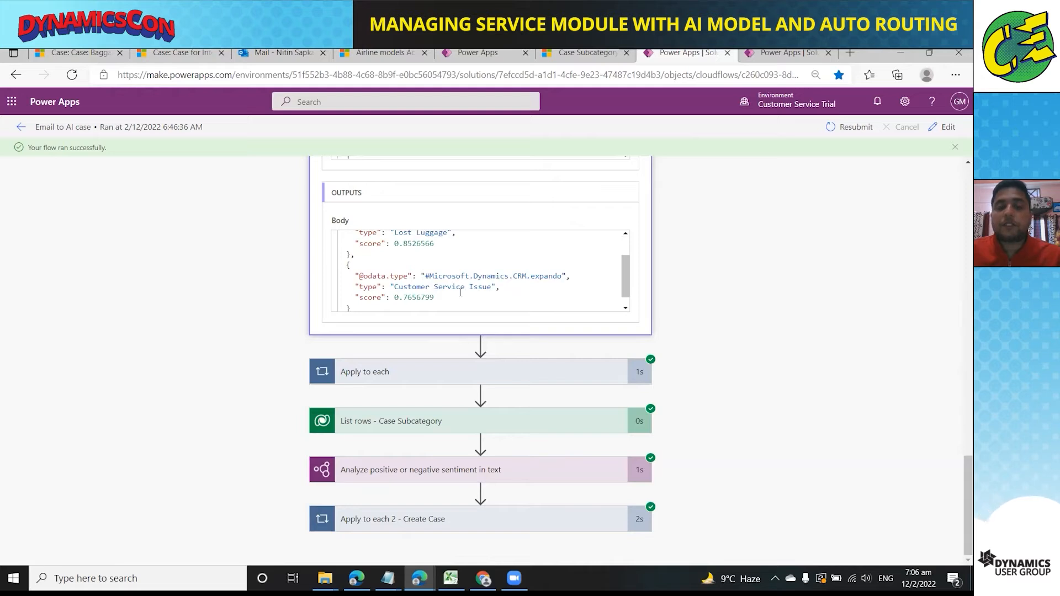
scroll(461, 289, "up", 1)
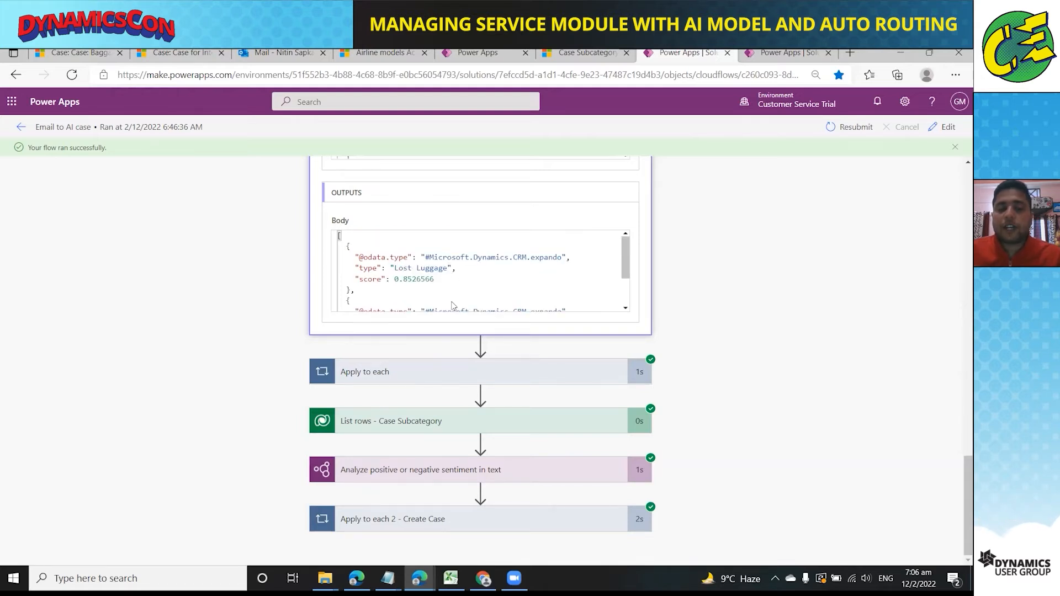
Step: Expand the Apply to each loop of the flow run and inspect Condition 2's expression result and its branches
left_click(316, 370)
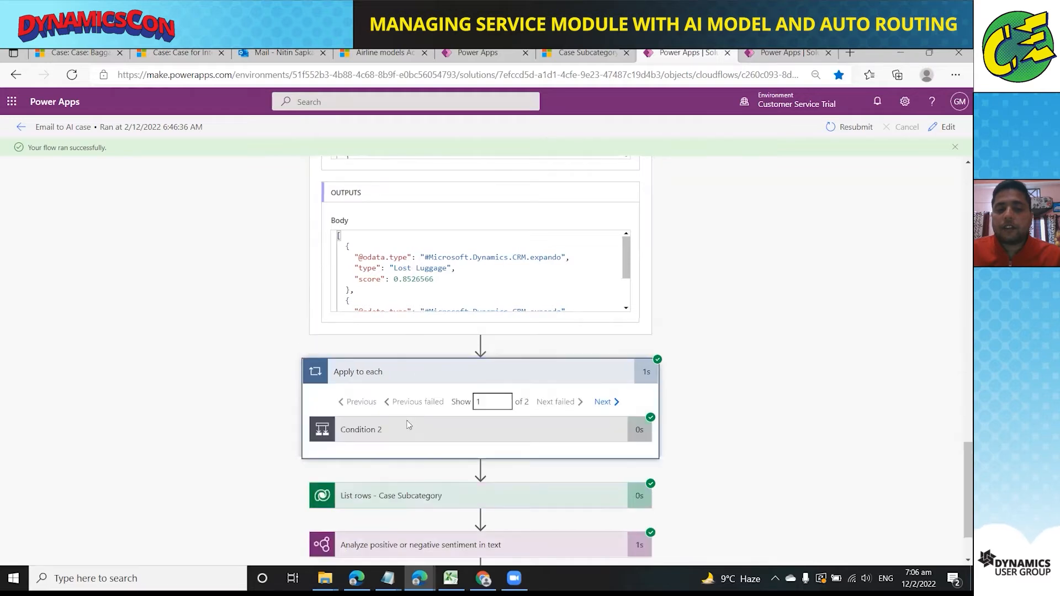
left_click(410, 426)
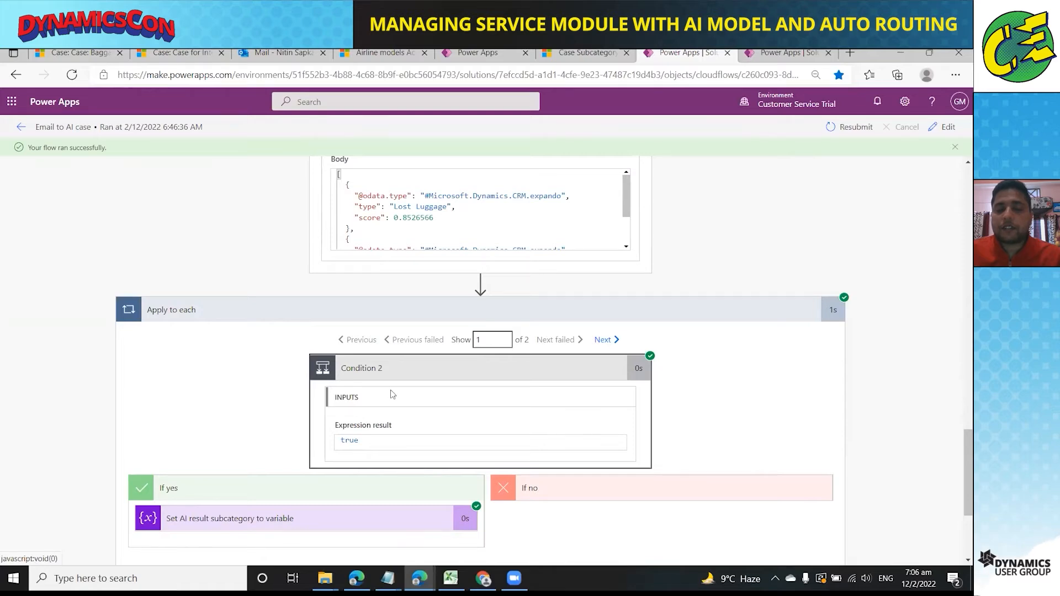
scroll(390, 390, "down", 3)
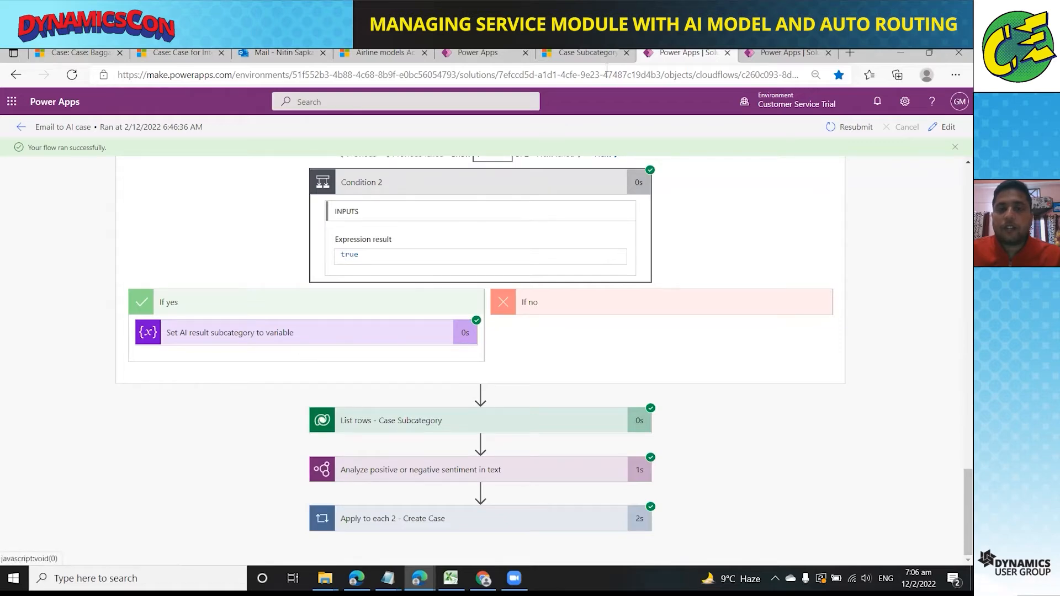
Step: Switch to the Customer Service Hub's case subcategories and review the Lost Luggage record's category, owner, priority and owning team
left_click(586, 53)
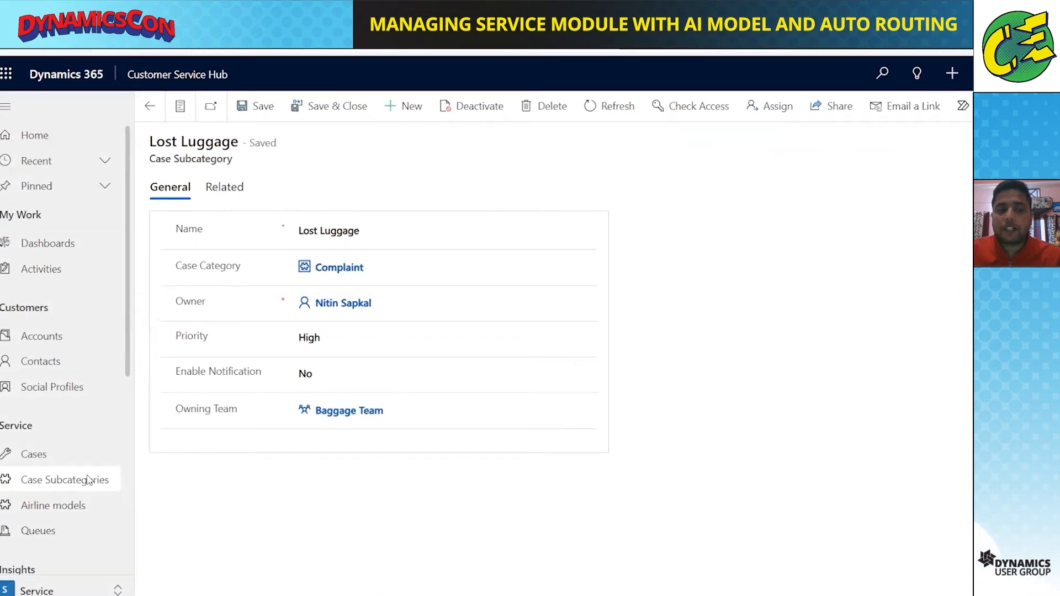
left_click(321, 262)
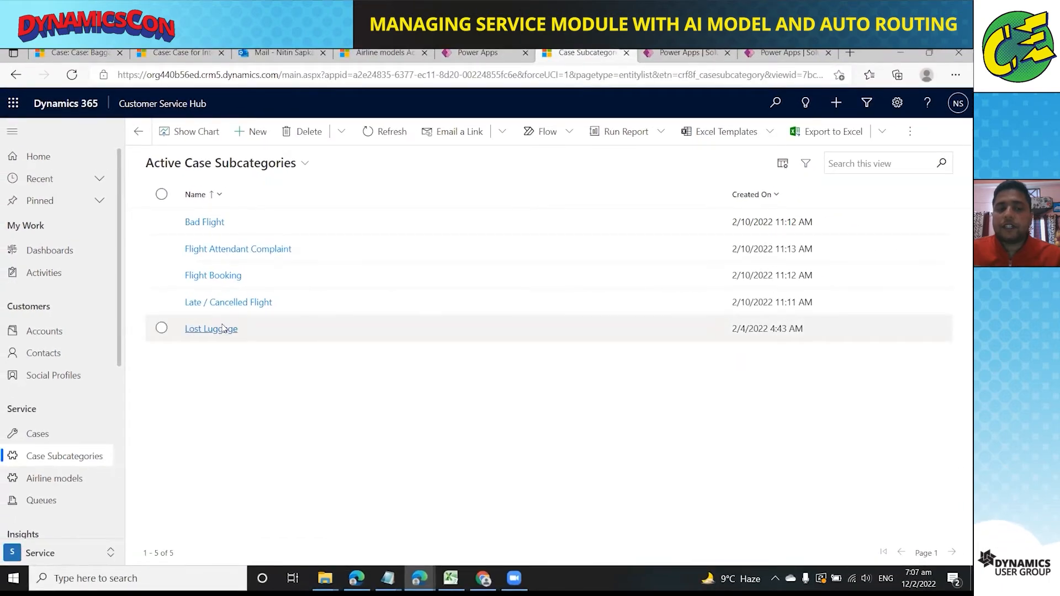
left_click(224, 329)
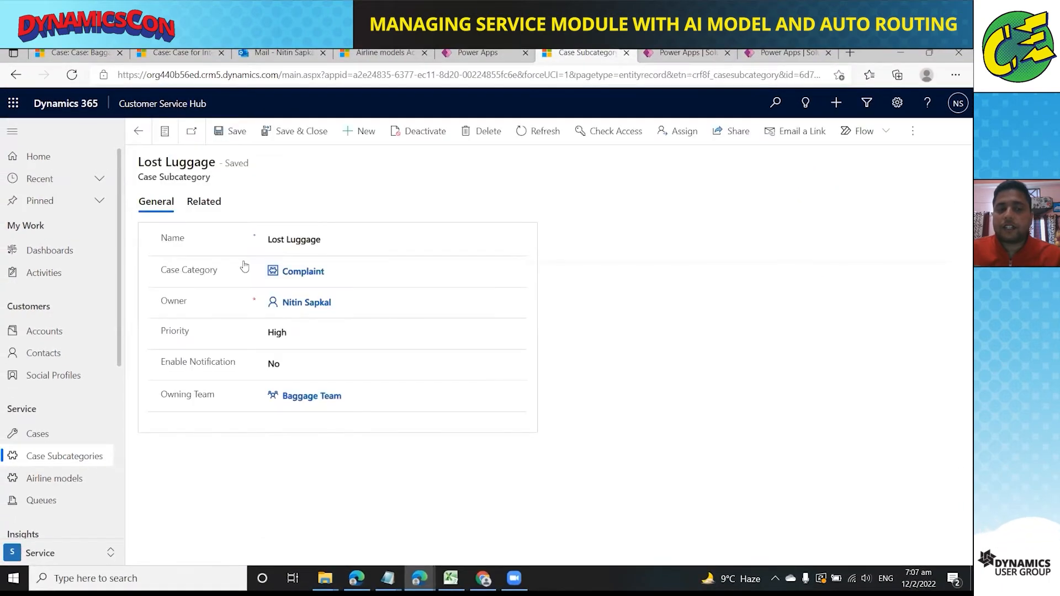
left_click(276, 302)
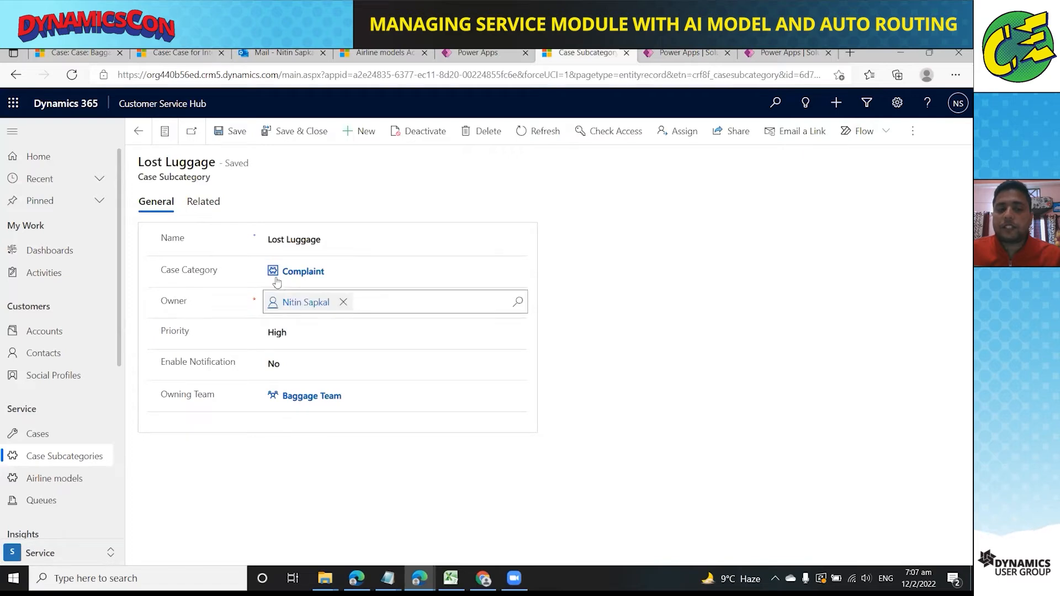
left_click(270, 388)
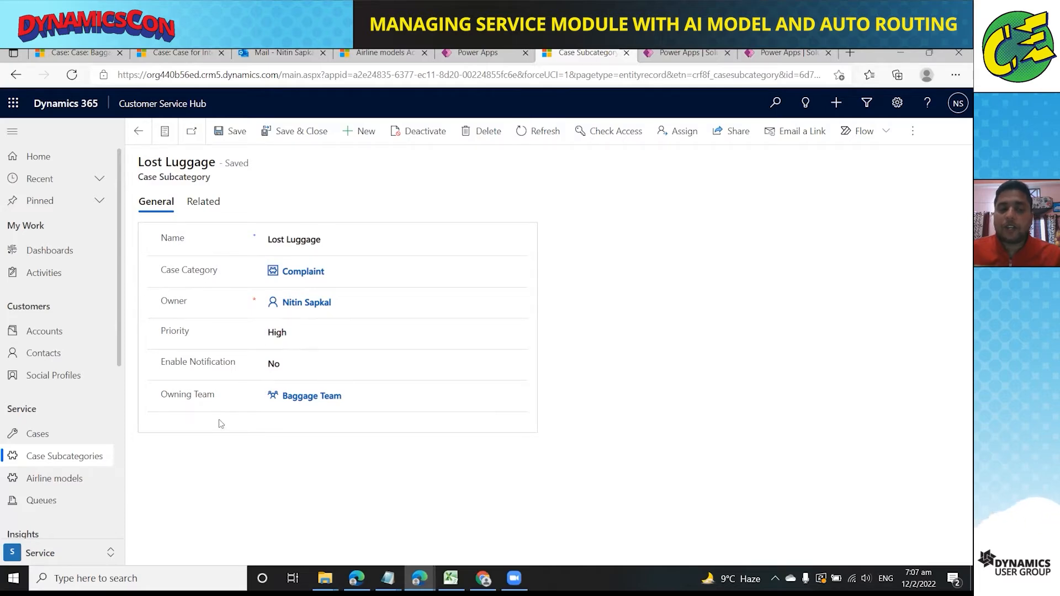
Step: Return to the flow run and examine the input text, sentiment probabilities and overall sentiment of the Analyze positive or negative sentiment in text action
key("ctrl+Tab")
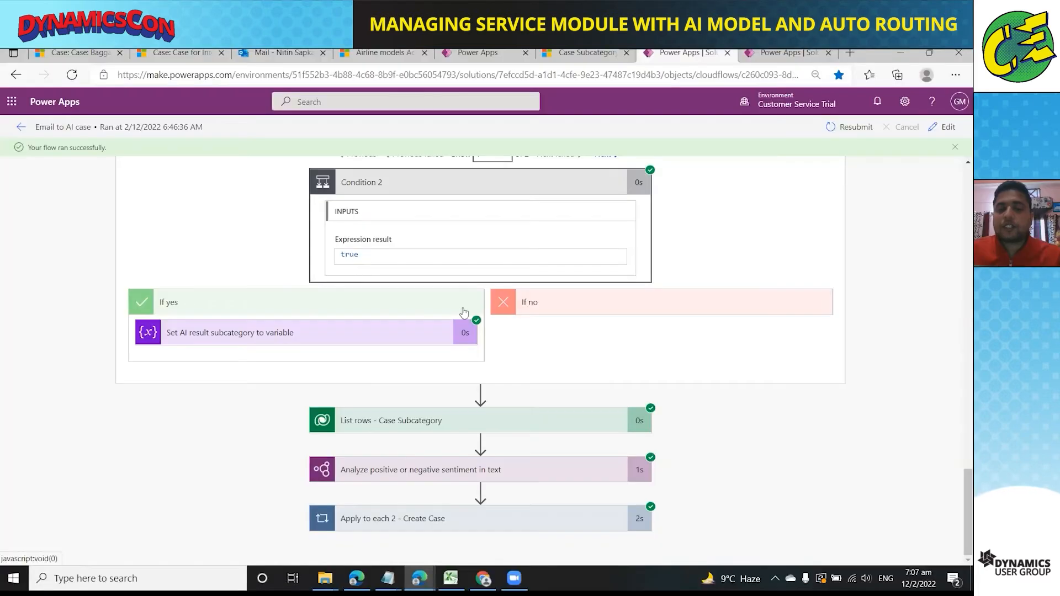
left_click(431, 470)
scroll(418, 423, "down", 1)
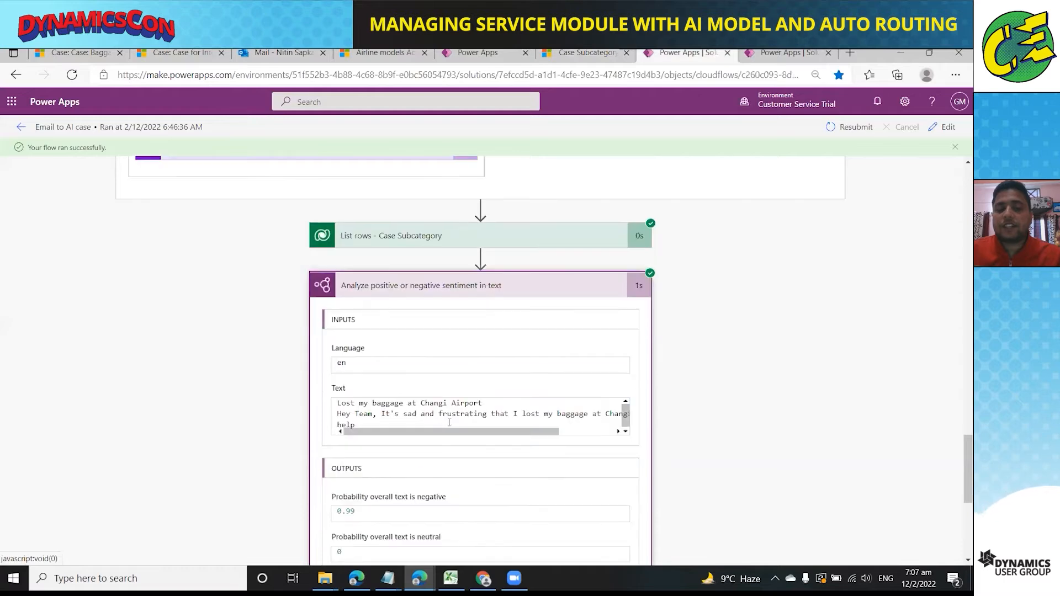
scroll(511, 426, "down", 1)
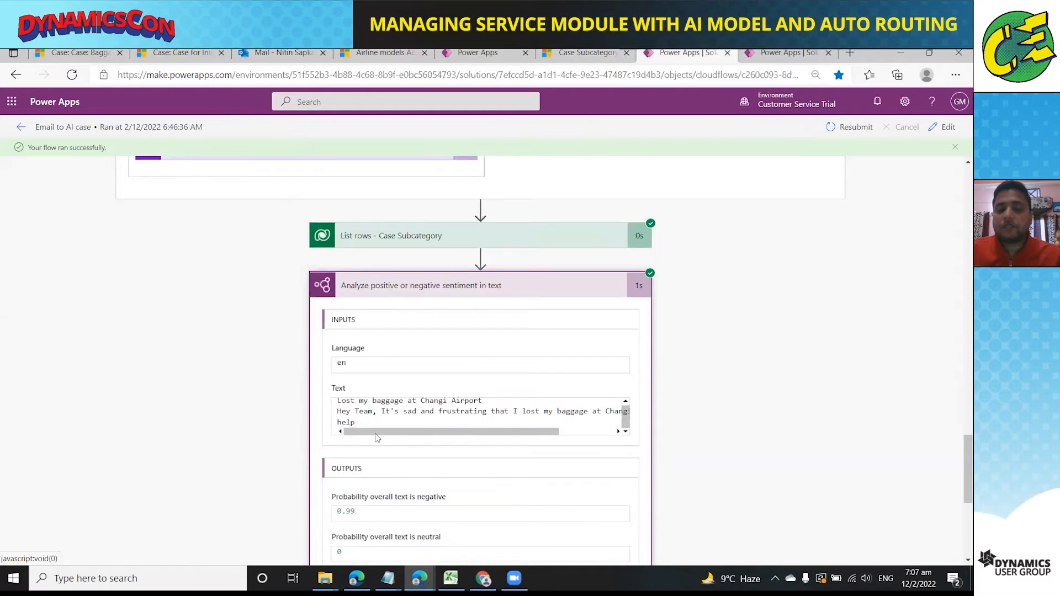
scroll(425, 400, "down", 2)
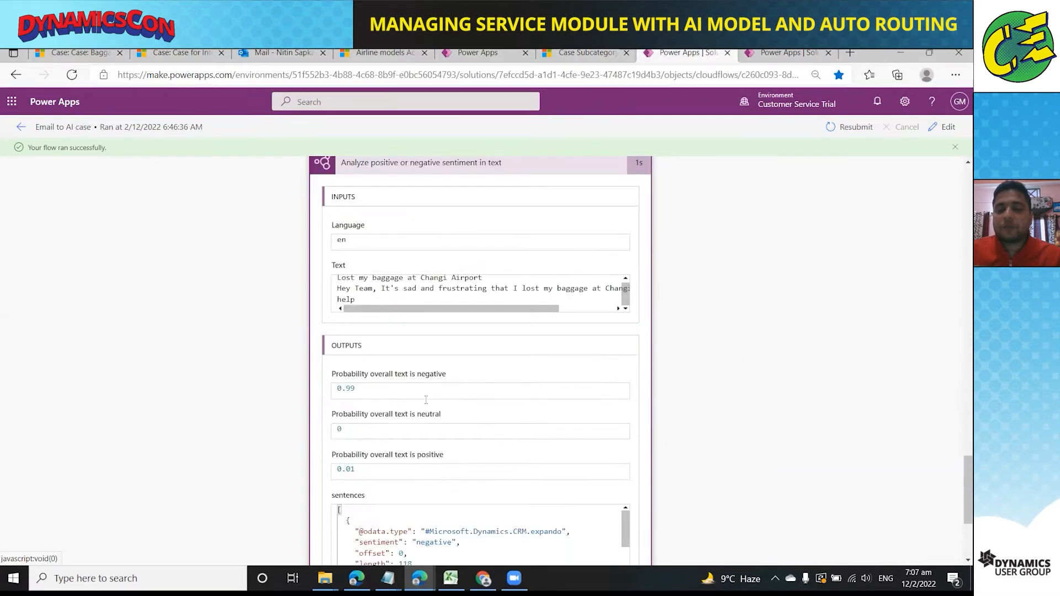
left_click_drag(447, 375, 344, 375)
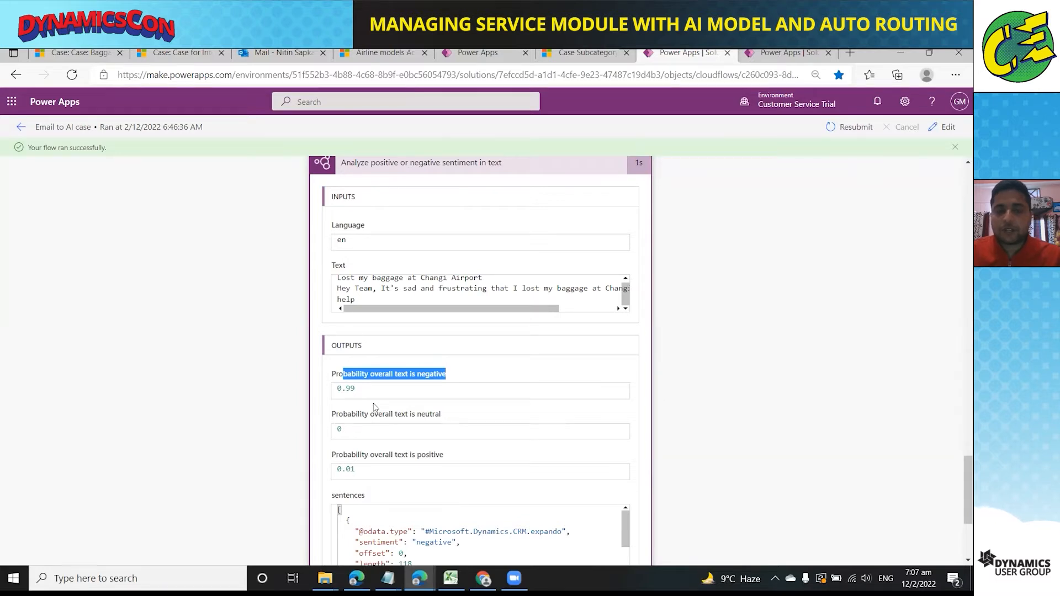
left_click(373, 403)
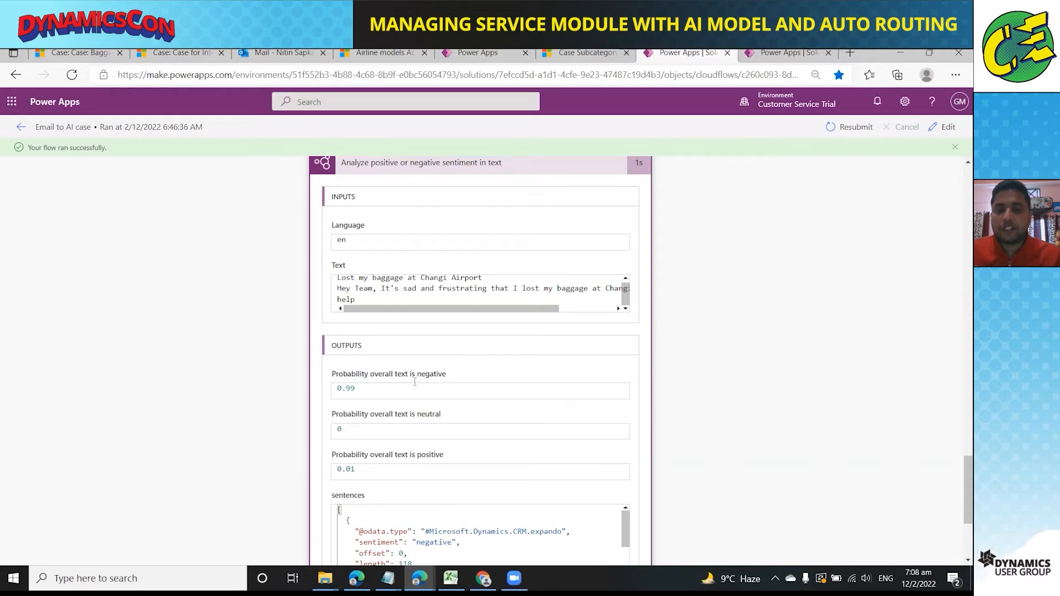
scroll(453, 329, "down", 1)
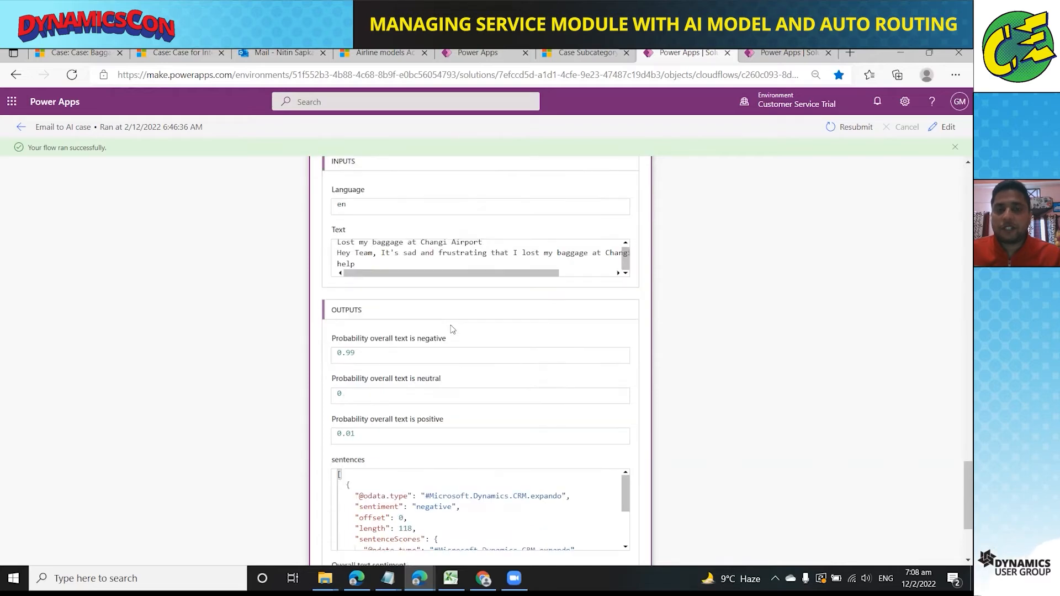
scroll(453, 329, "down", 1)
scroll(450, 329, "down", 2)
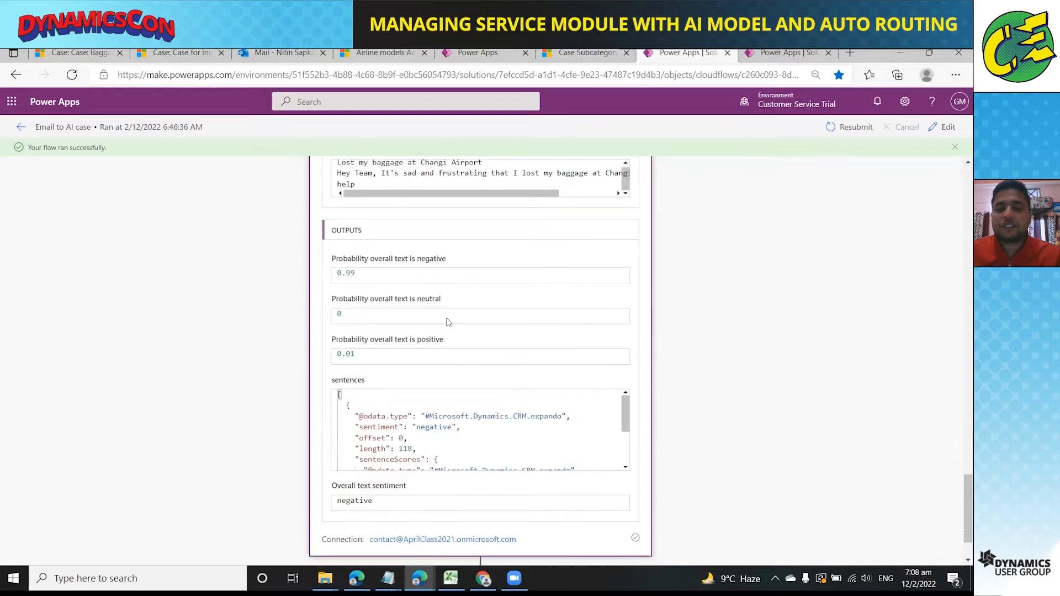
scroll(455, 307, "down", 3)
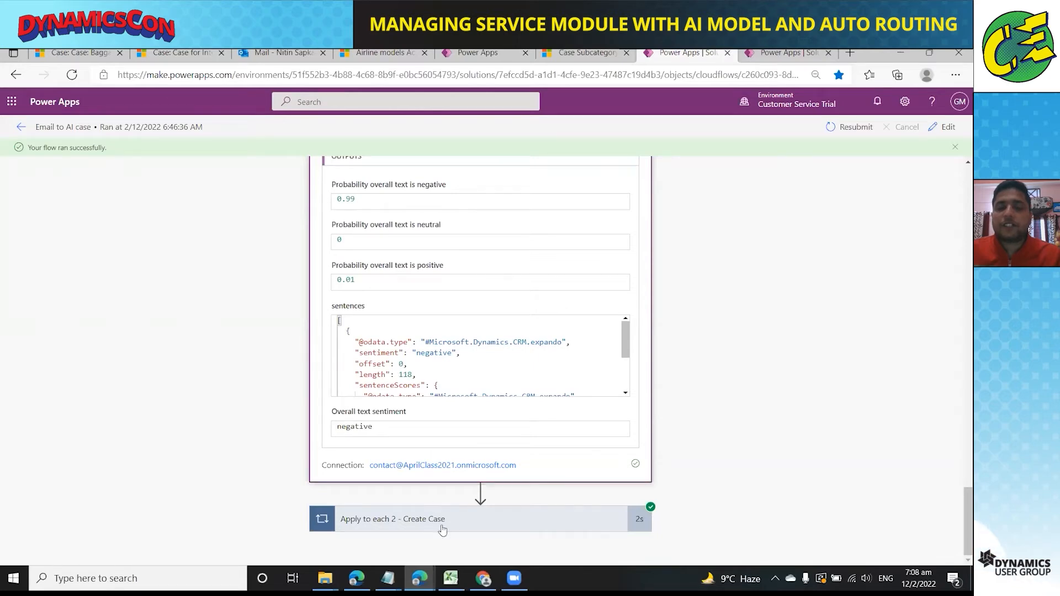
Step: Expand Apply to each 2 - Create Case in the run and view the details of Add a new row - Case
left_click(422, 519)
scroll(423, 444, "down", 3)
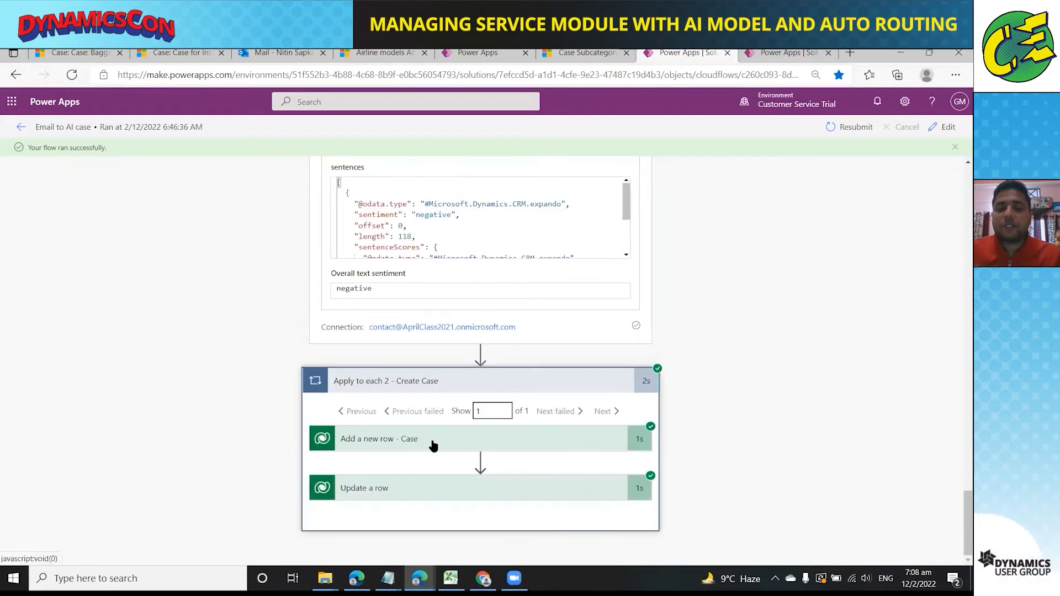
left_click(433, 443)
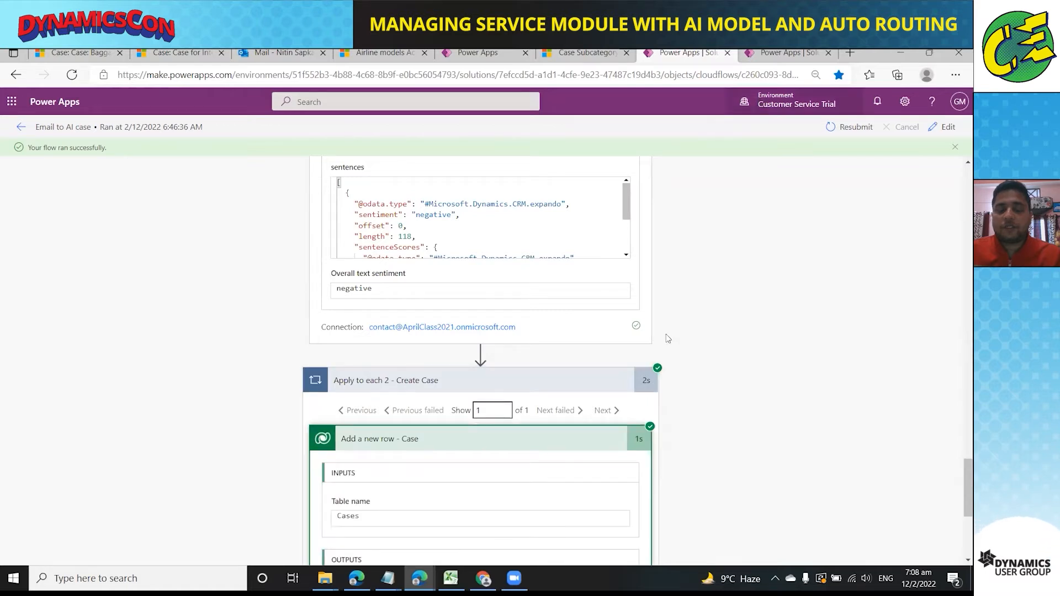
Step: Review the field mappings of Add a new row - Case in the flow editor, and return to the Lost my baggage at Changi Airport case
key("ctrl+Tab")
left_click(383, 510)
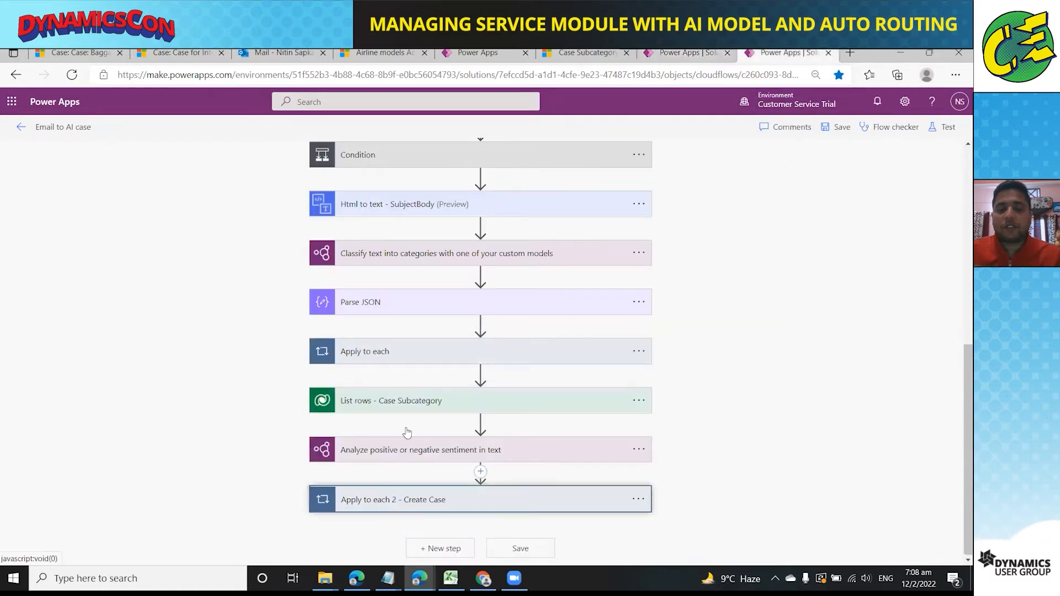
scroll(394, 387, "down", 3)
left_click(394, 387)
scroll(394, 387, "down", 3)
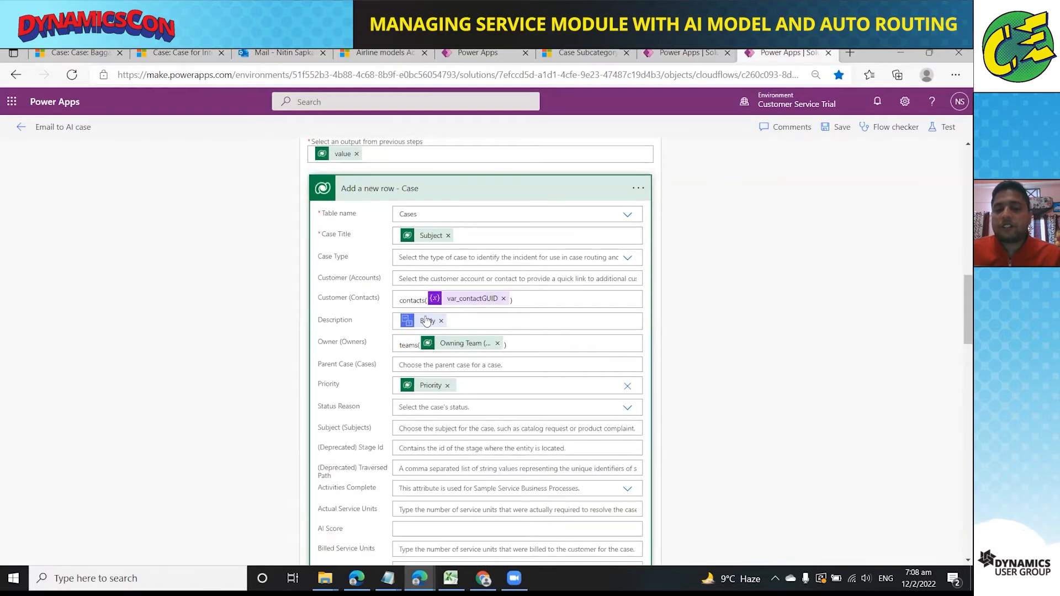
scroll(553, 306, "down", 4)
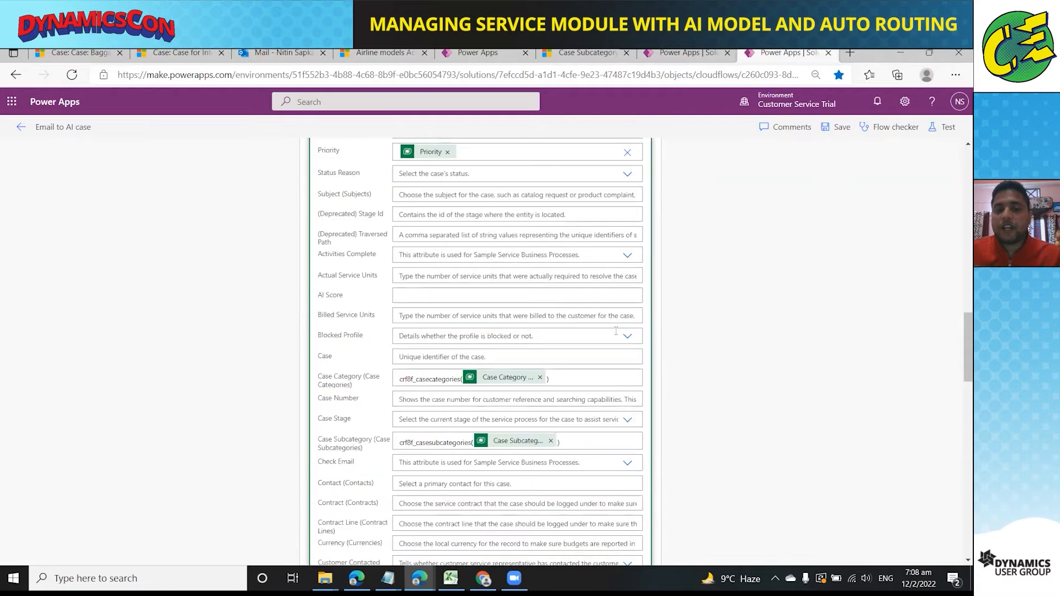
scroll(533, 284, "down", 12)
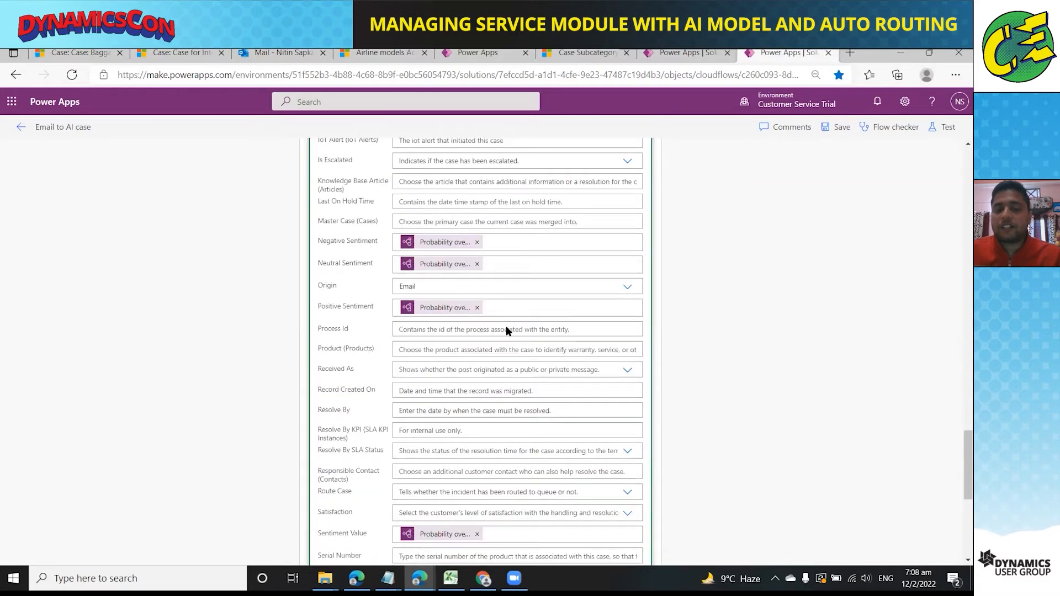
scroll(509, 330, "down", 6)
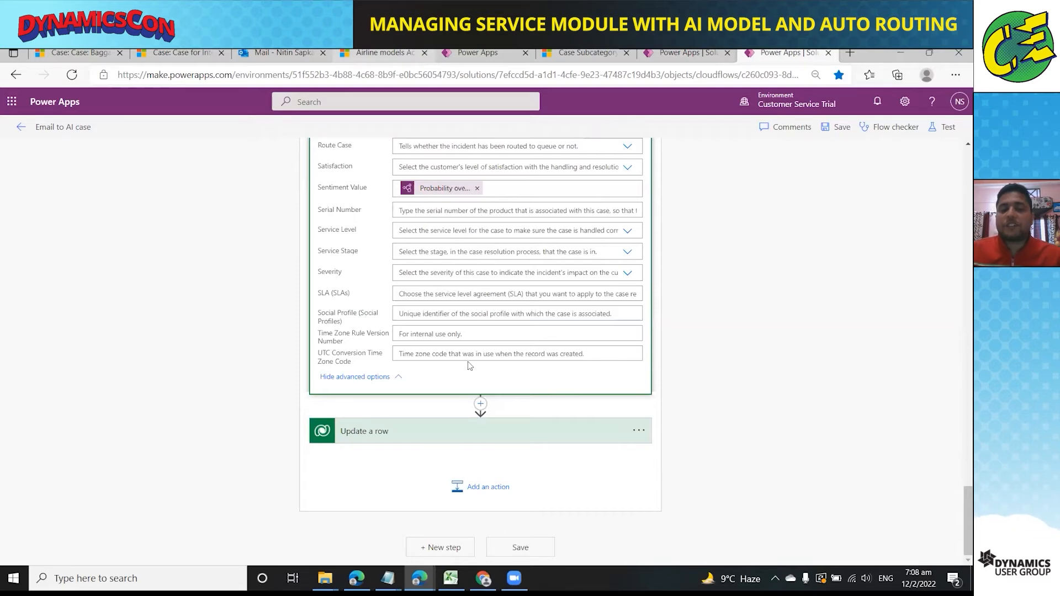
key("ctrl+2")
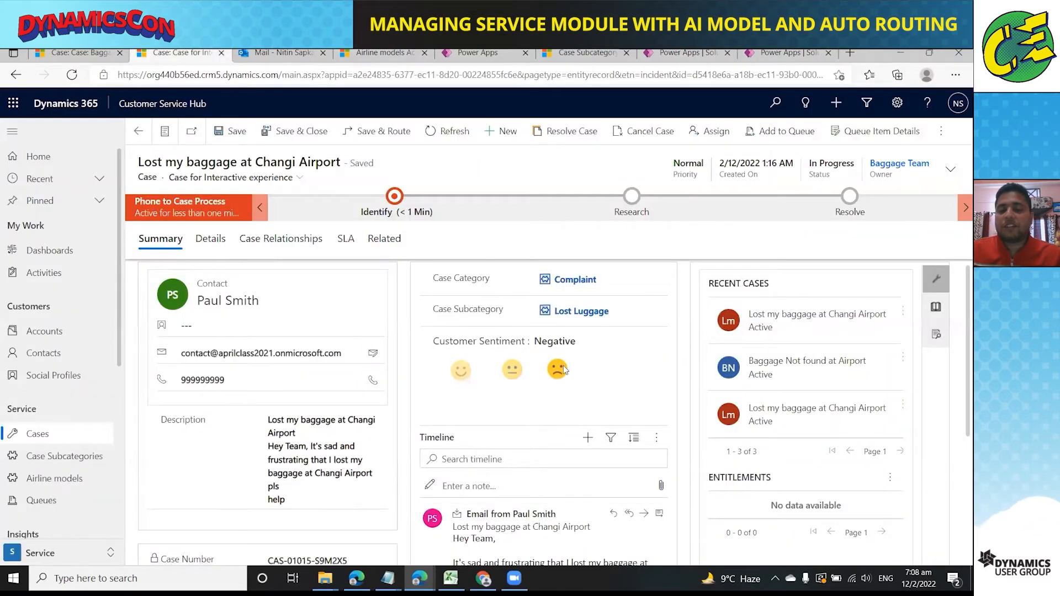